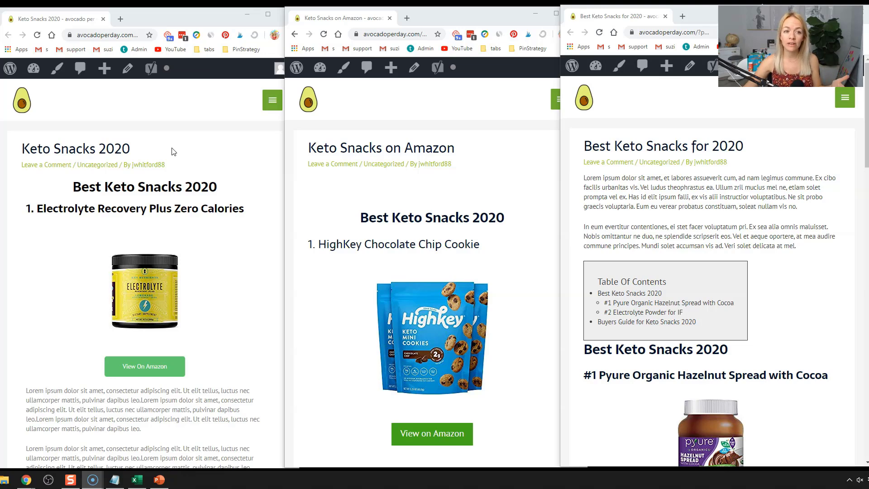
Step: Look through the sample posts Keto Snacks 2020 and Keto Snacks on Amazon, from the product entries down to the FAQ sections
scroll(172, 152, down, 12)
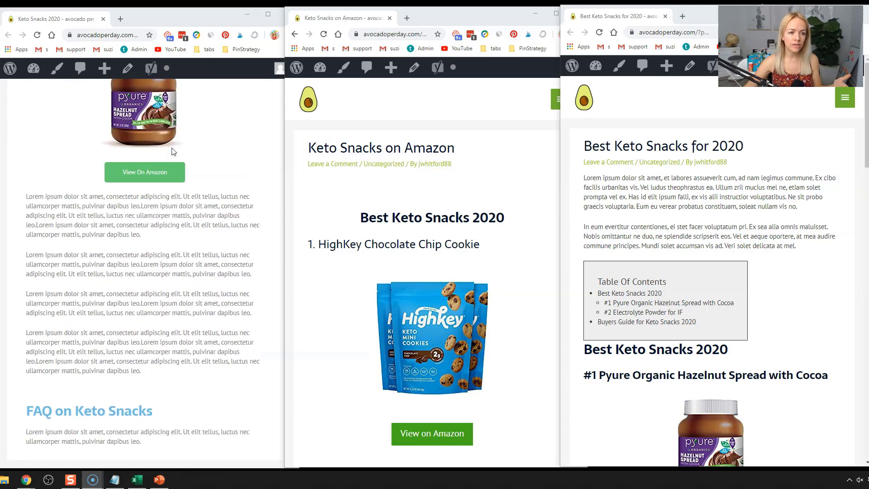
scroll(171, 152, down, 5)
scroll(172, 151, up, 11)
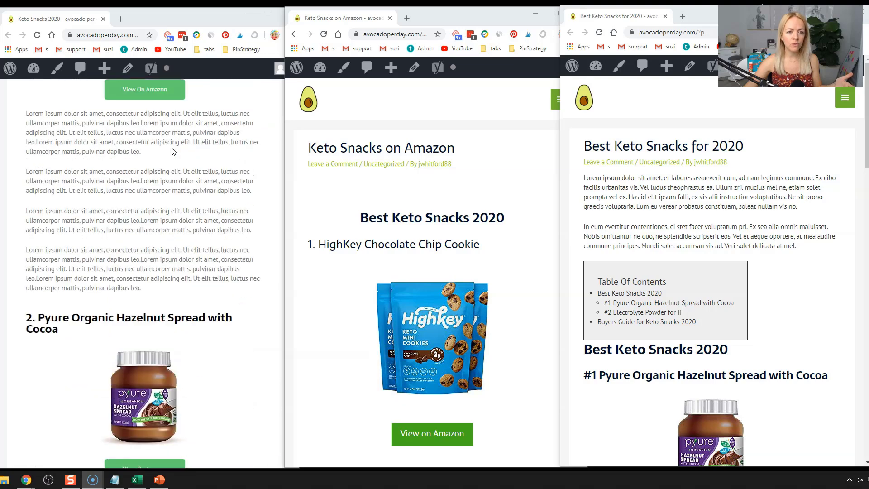
scroll(172, 152, up, 10)
scroll(505, 163, down, 1)
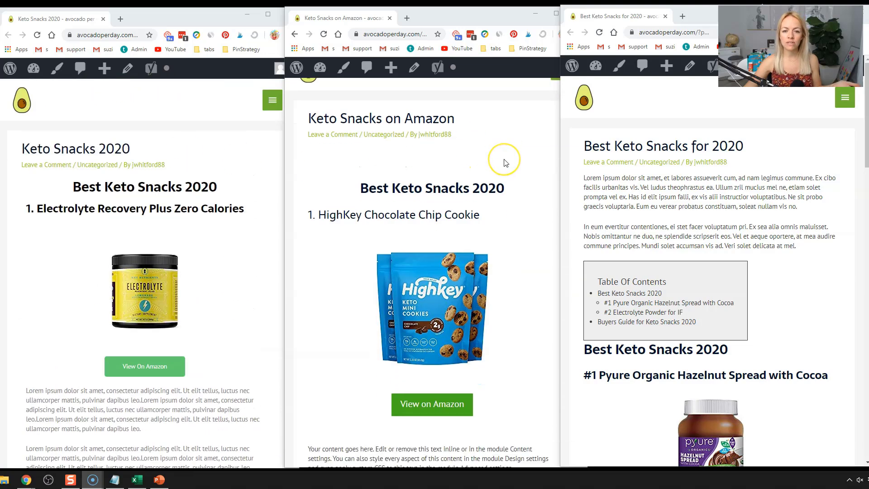
scroll(505, 163, down, 15)
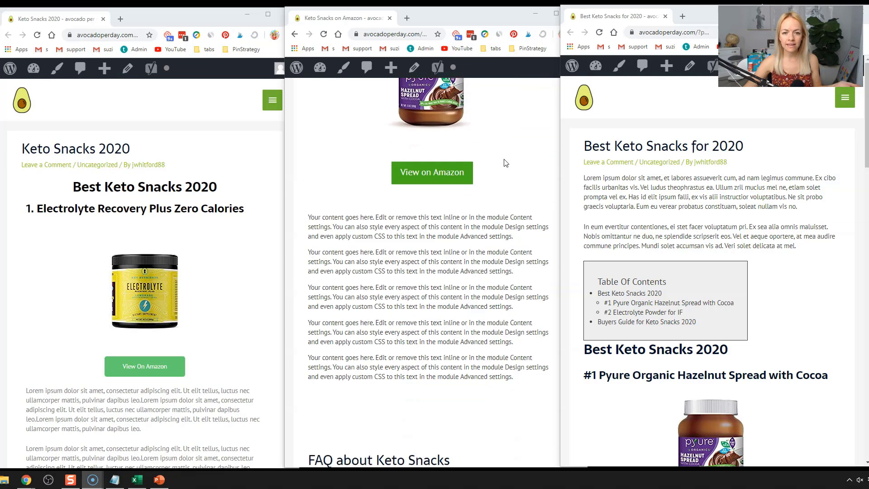
scroll(506, 163, down, 5)
scroll(506, 163, up, 14)
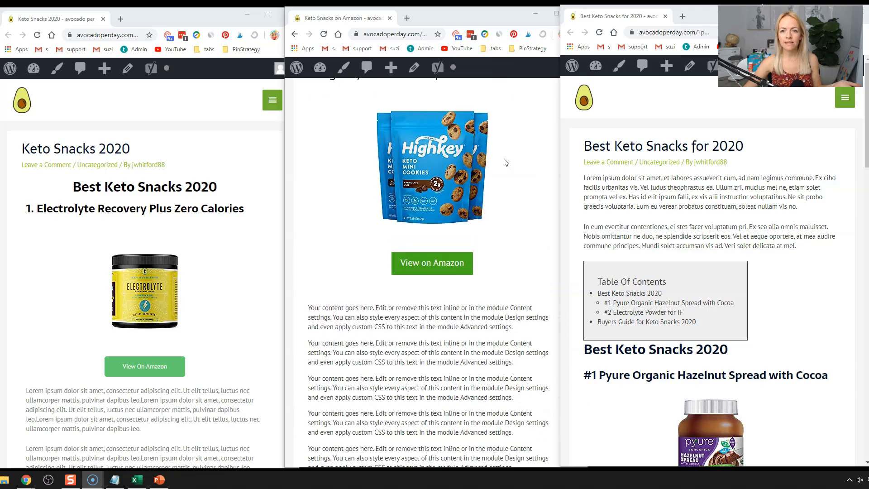
scroll(506, 163, up, 4)
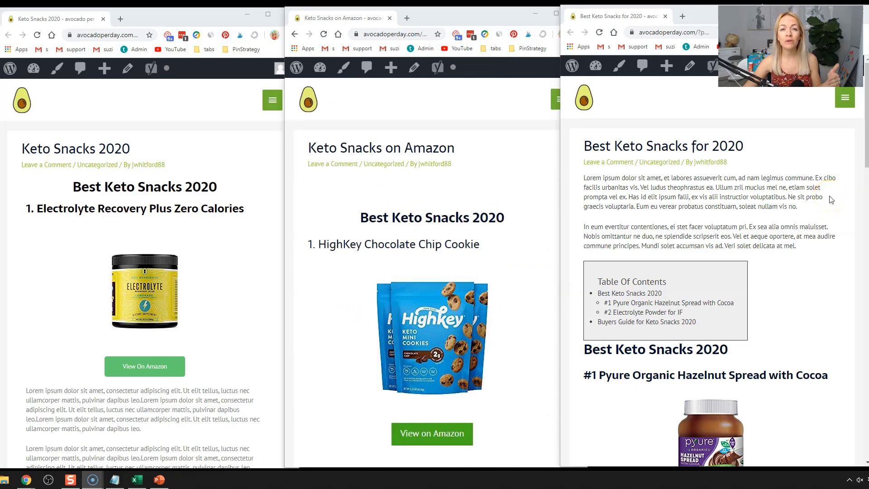
Step: Examine the layout of the Best Keto Snacks for 2020 post down to its buyers guide, and compare it with the Amazon sample post
scroll(832, 200, down, 10)
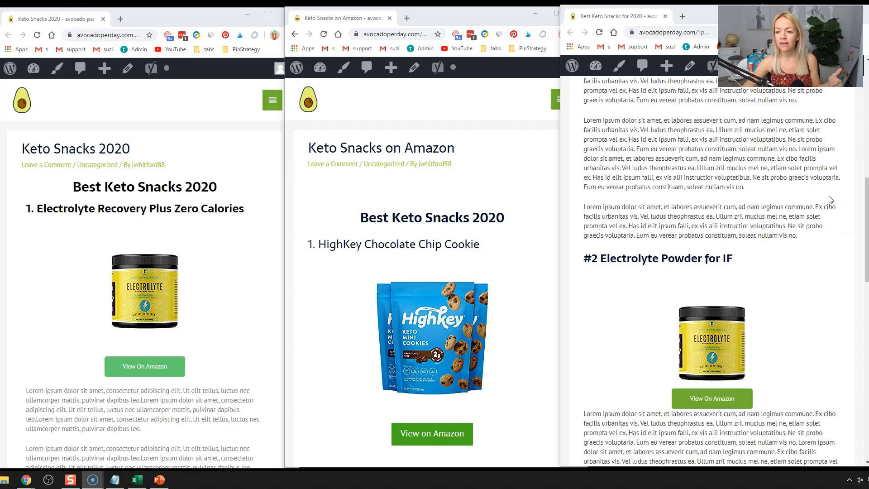
scroll(831, 200, down, 6)
scroll(830, 199, up, 10)
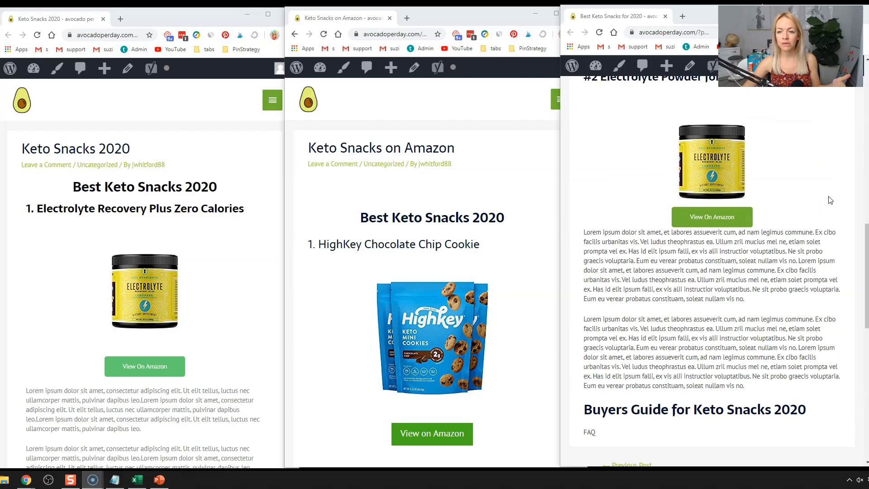
scroll(829, 200, up, 8)
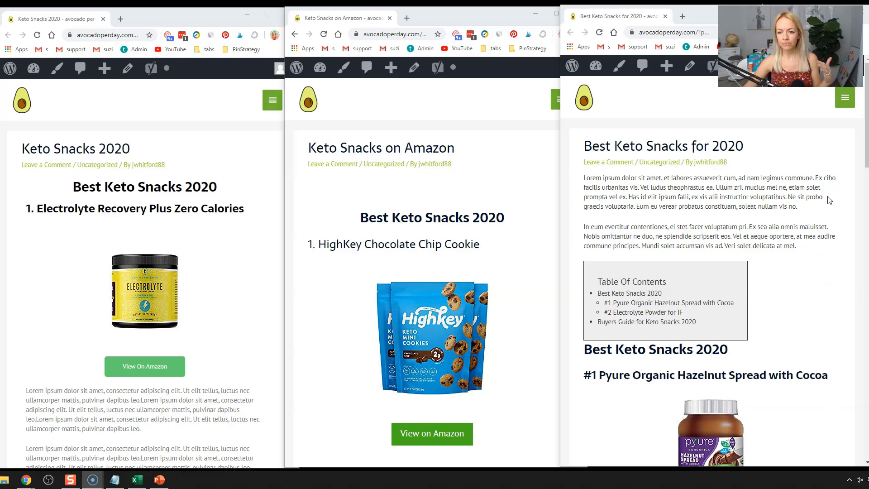
scroll(458, 220, down, 2)
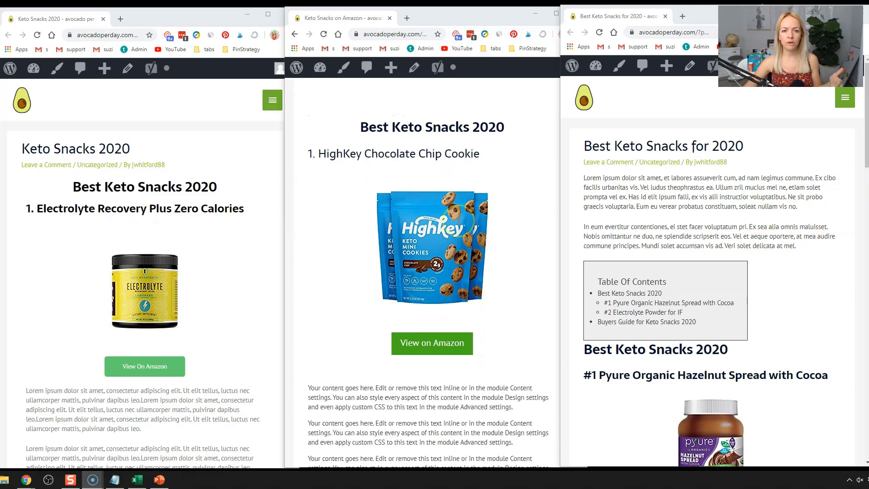
scroll(692, 227, down, 1)
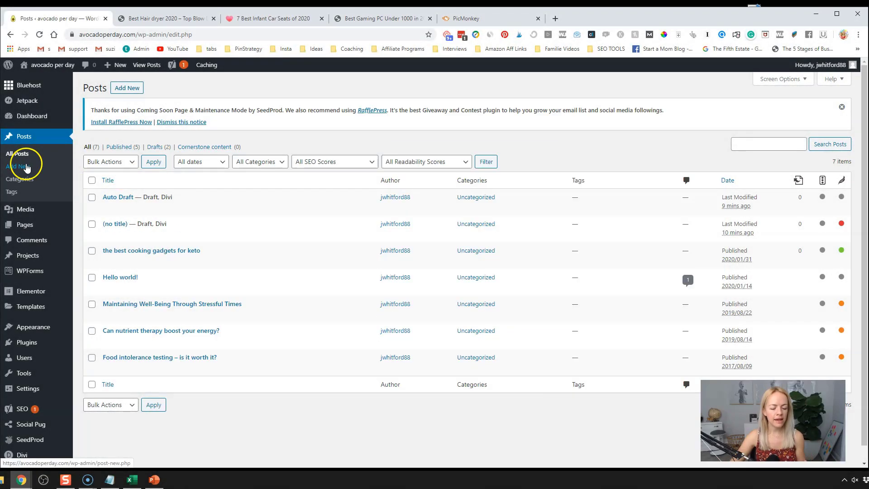
Step: Start a new blank WordPress post, and bring up the already open hair dryer review article
click(27, 167)
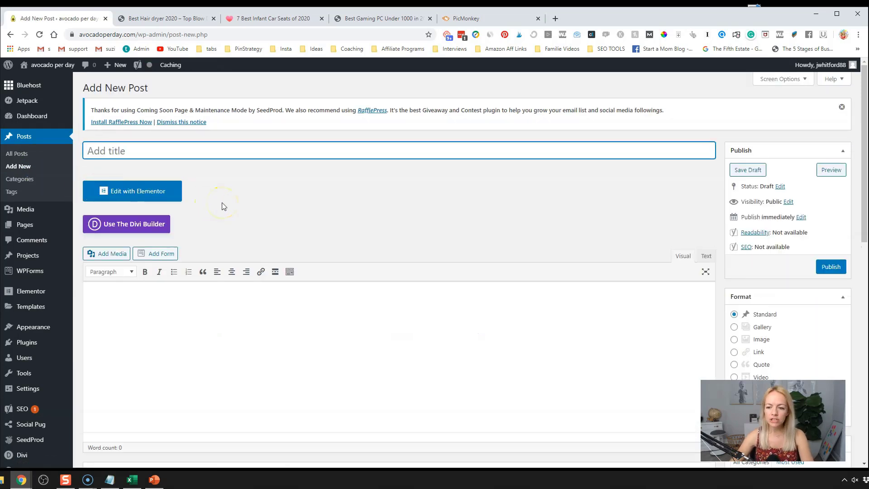
click(158, 21)
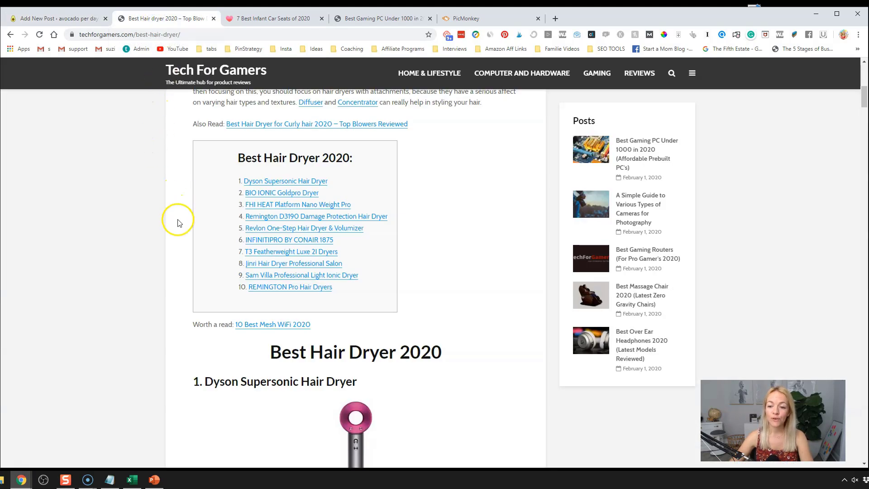
Step: Search Google in a new browser tab for "best hair dryers 2020" and look over the results and featured snippet
click(556, 23)
text(best )
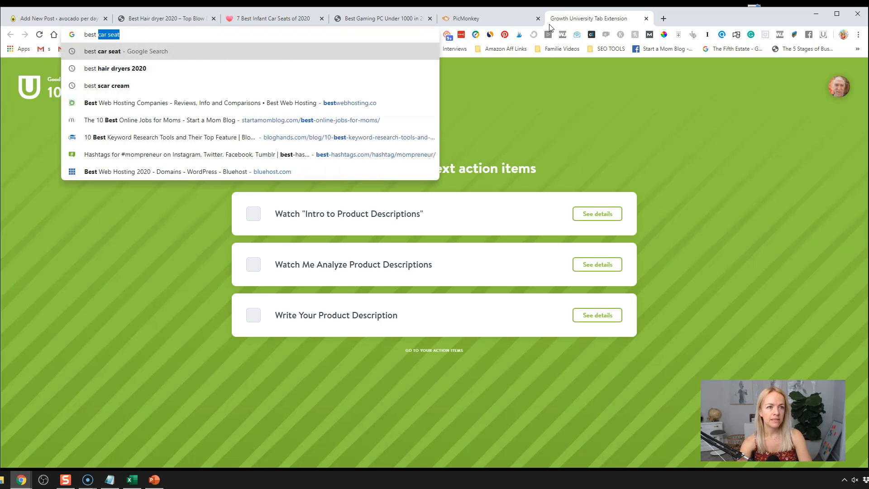
text(hair)
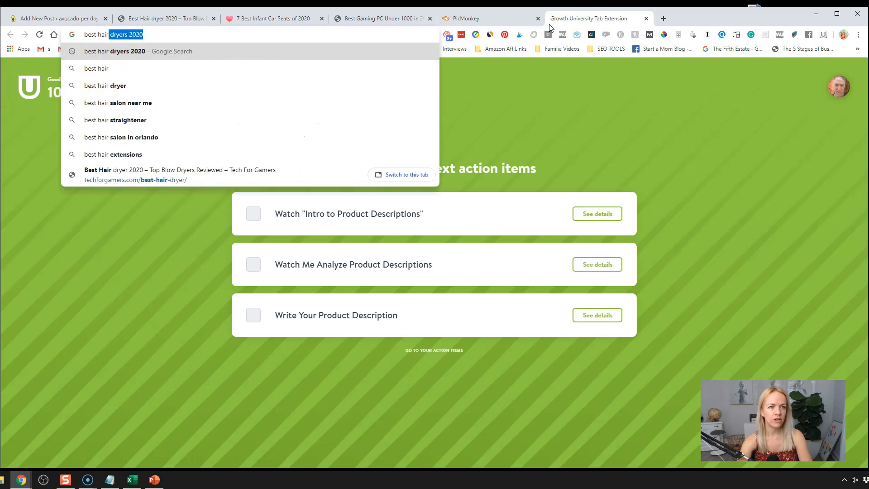
key(Return)
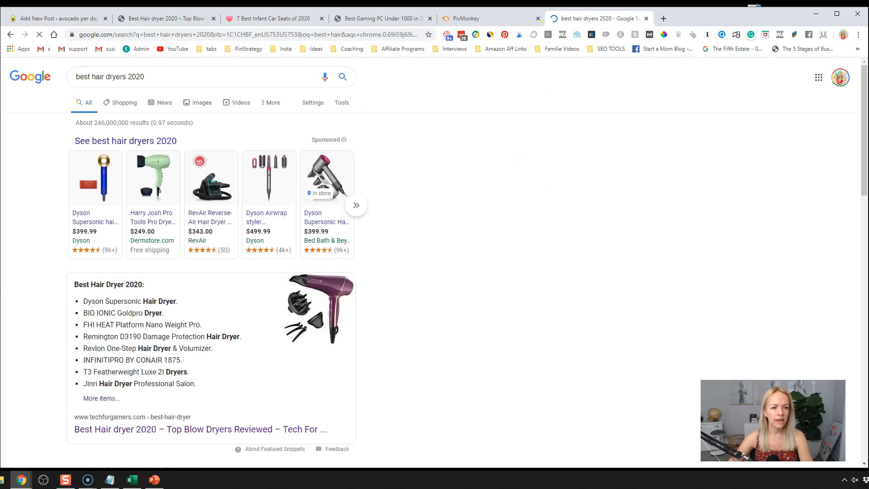
scroll(463, 196, down, 4)
scroll(462, 197, up, 3)
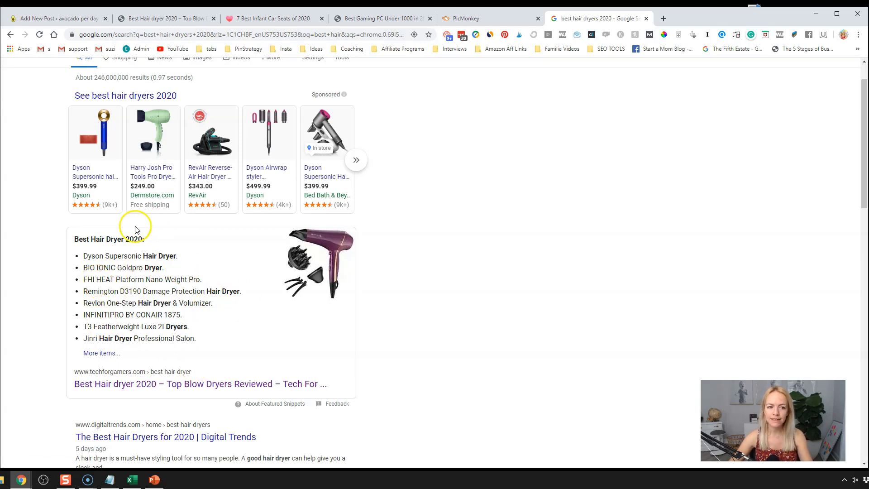
scroll(207, 339, up, 2)
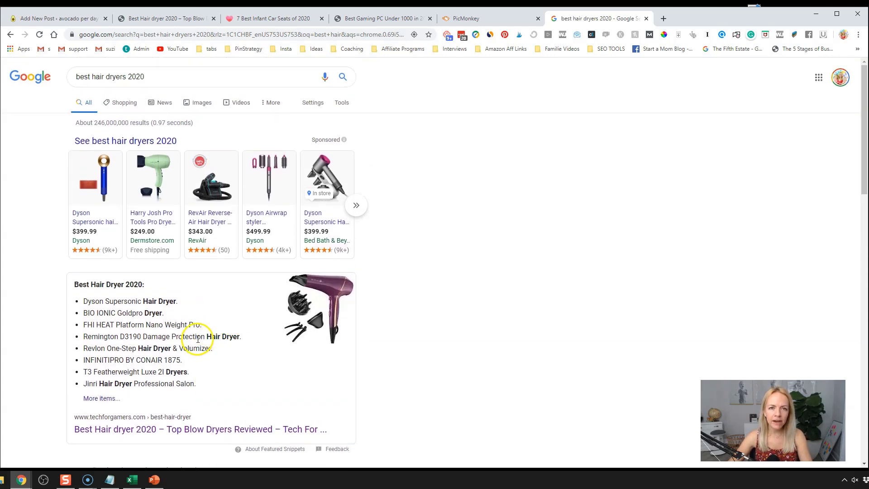
Step: Open the Tech For Gamers hair dryer article from the featured snippet and place its tab directly after the post editor's tab
click(158, 433)
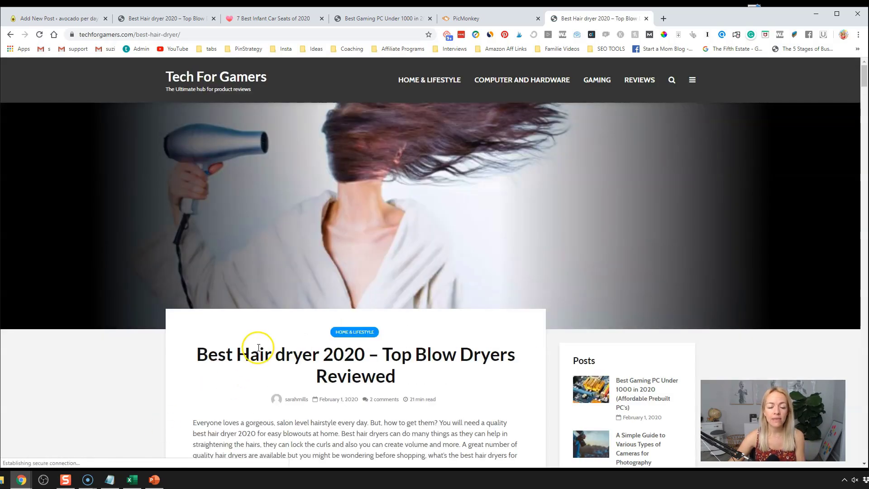
scroll(258, 350, down, 5)
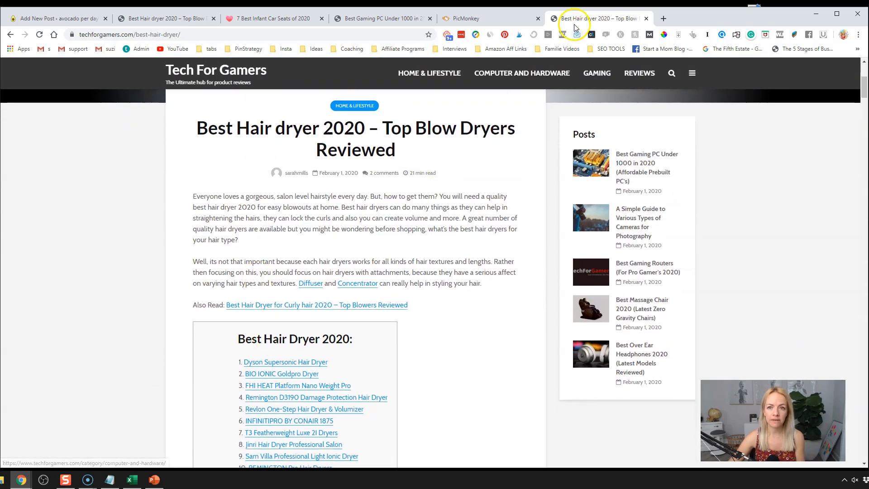
drag(581, 18, 182, 19)
Step: Examine the structure of the hair dryer article: introduction, linked product list, numbered headings, product images, Amazon buttons and descriptions
scroll(344, 244, down, 14)
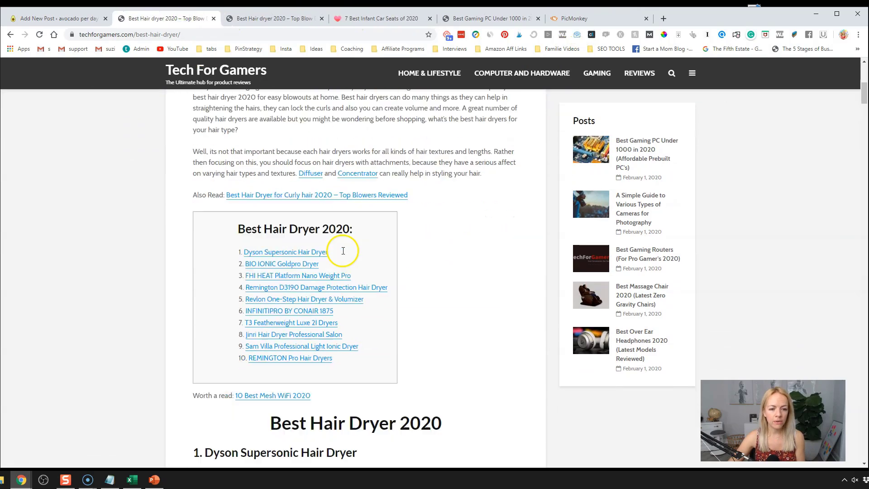
scroll(445, 265, down, 17)
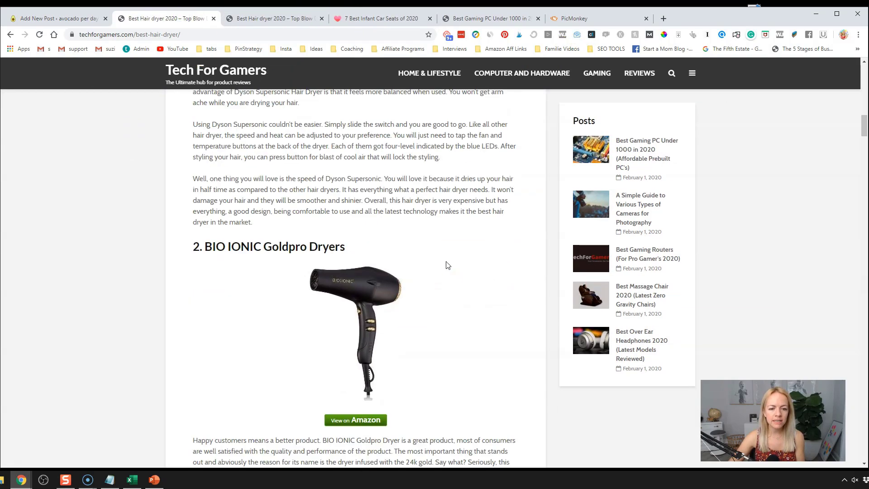
scroll(447, 265, down, 5)
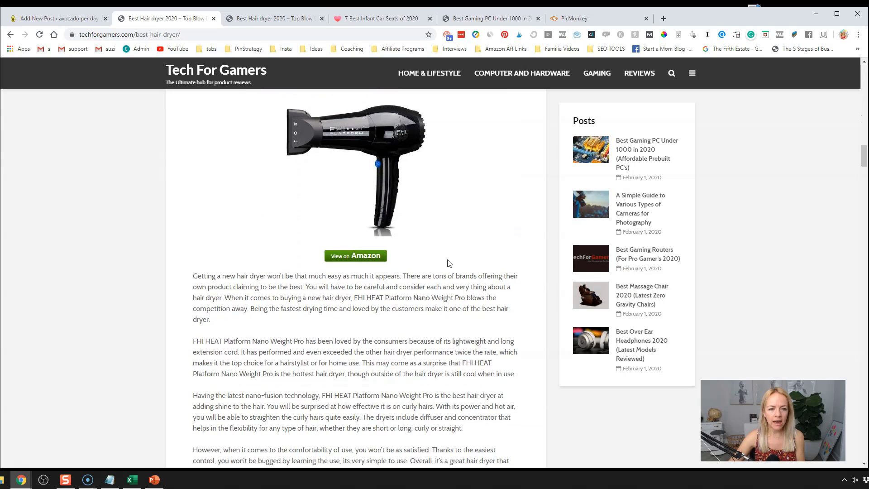
scroll(448, 263, down, 4)
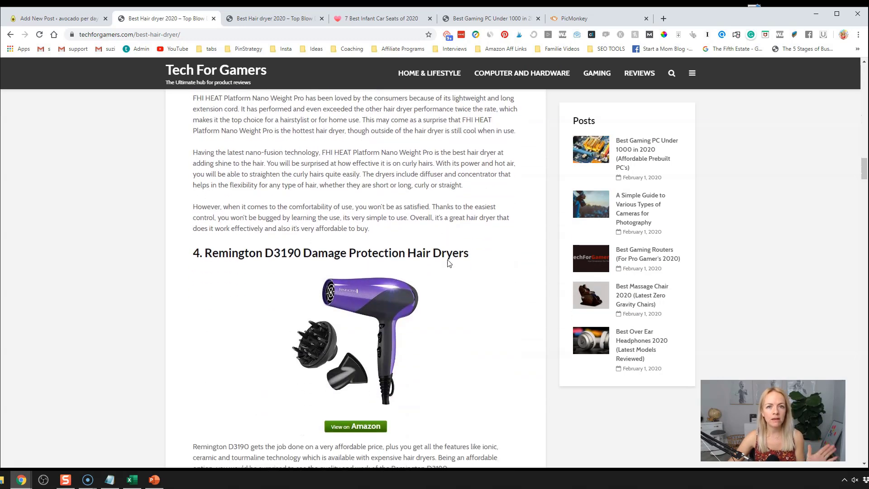
scroll(448, 263, down, 3)
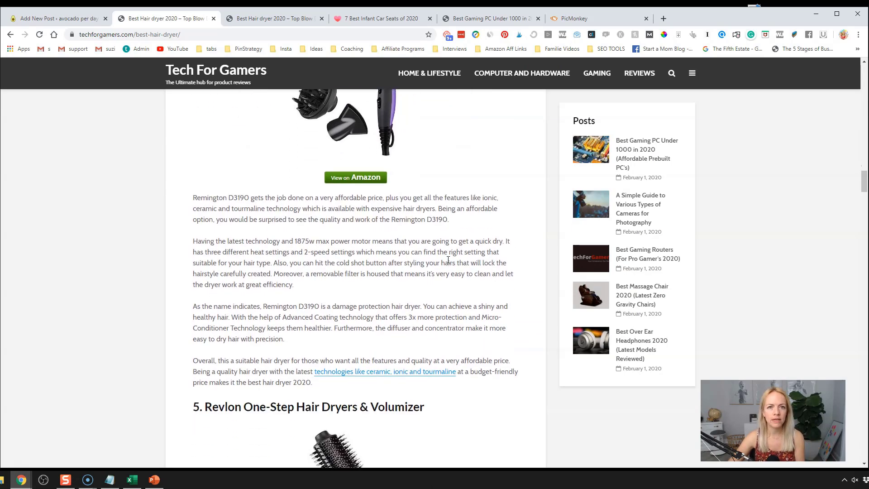
scroll(448, 261, down, 7)
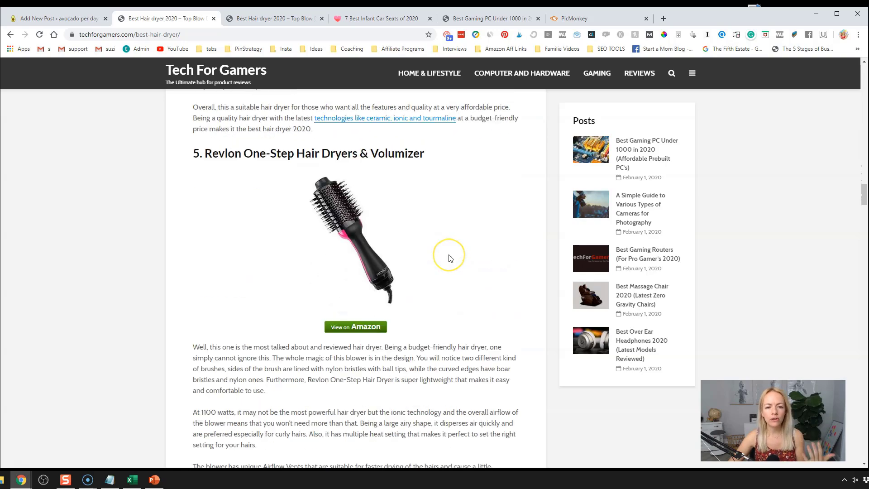
scroll(450, 258, down, 8)
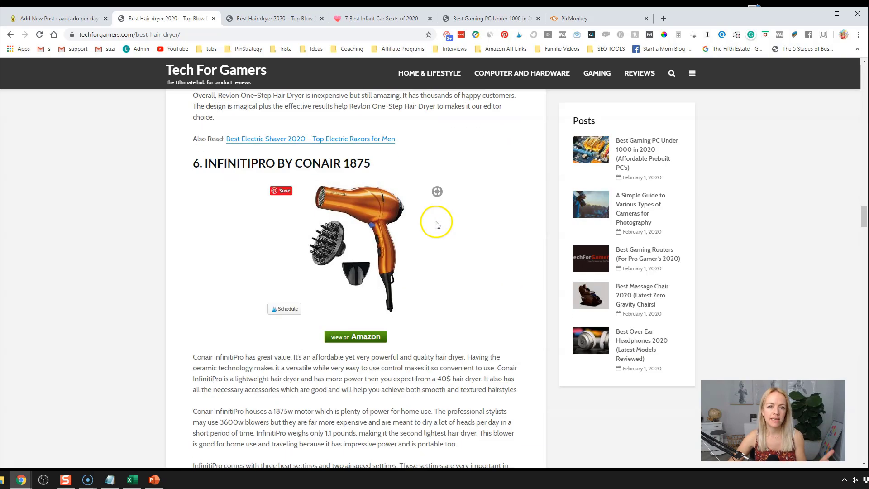
scroll(452, 246, down, 4)
scroll(450, 245, up, 20)
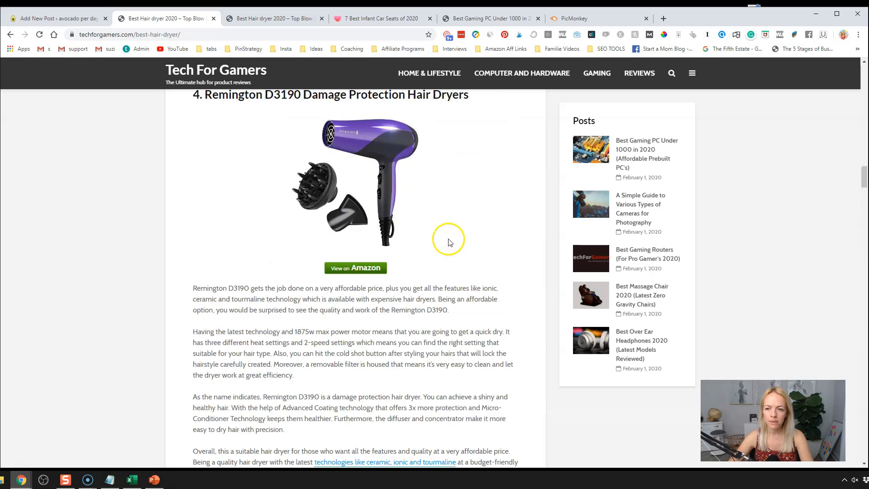
scroll(448, 239, up, 20)
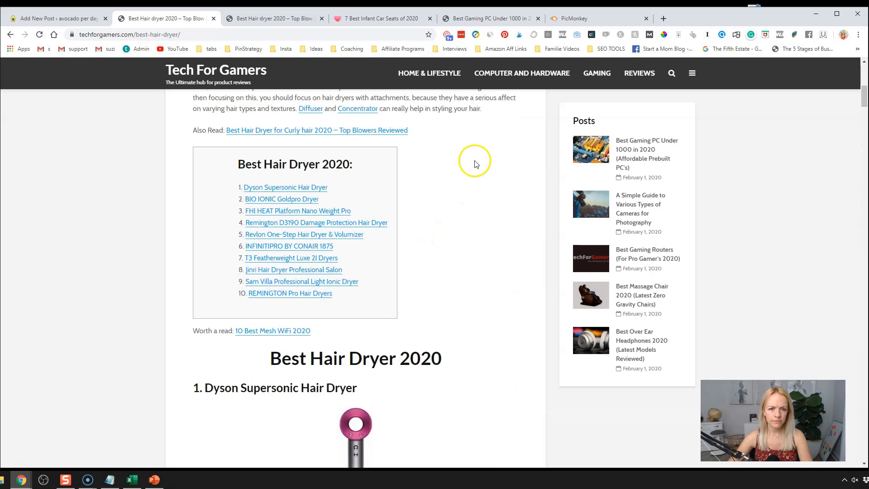
scroll(324, 158, up, 3)
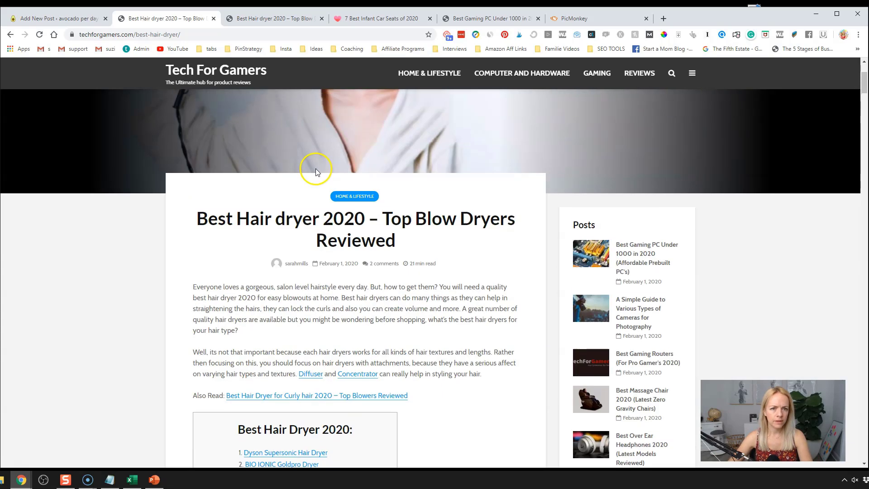
Step: Return to the new post and title it "Best Keto Snacks on Amazon Prime for 2020"
click(64, 18)
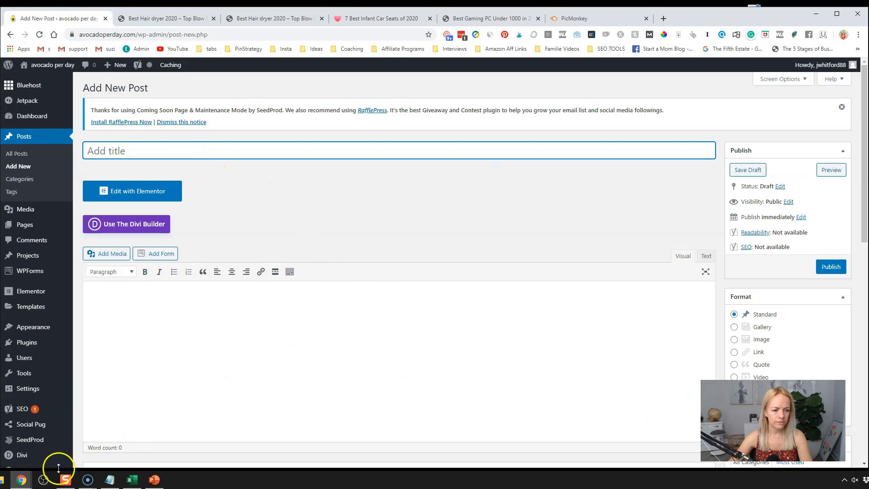
click(22, 472)
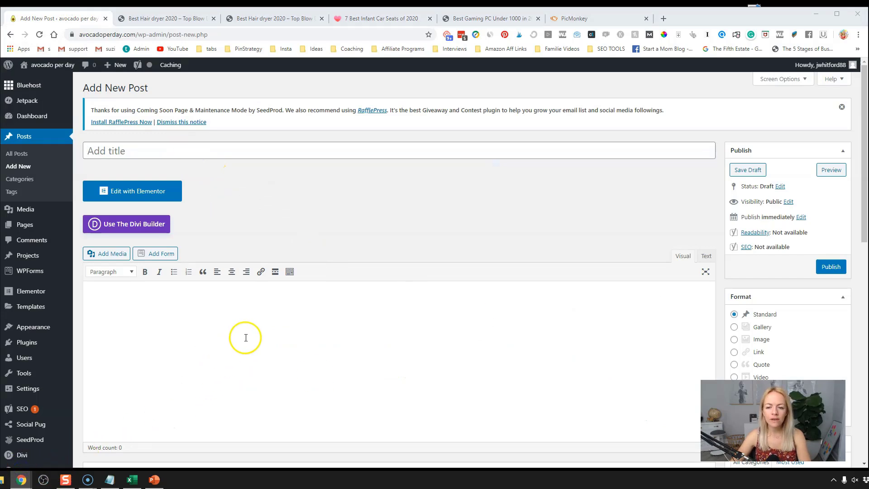
click(153, 152)
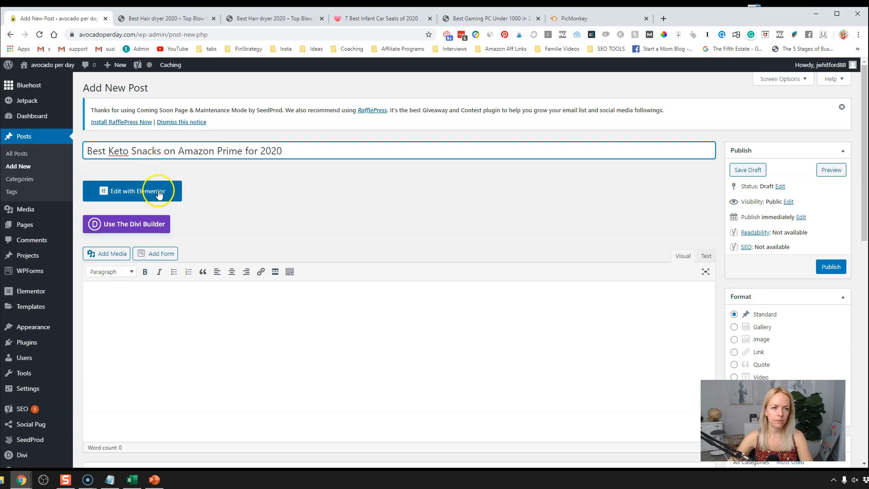
click(219, 326)
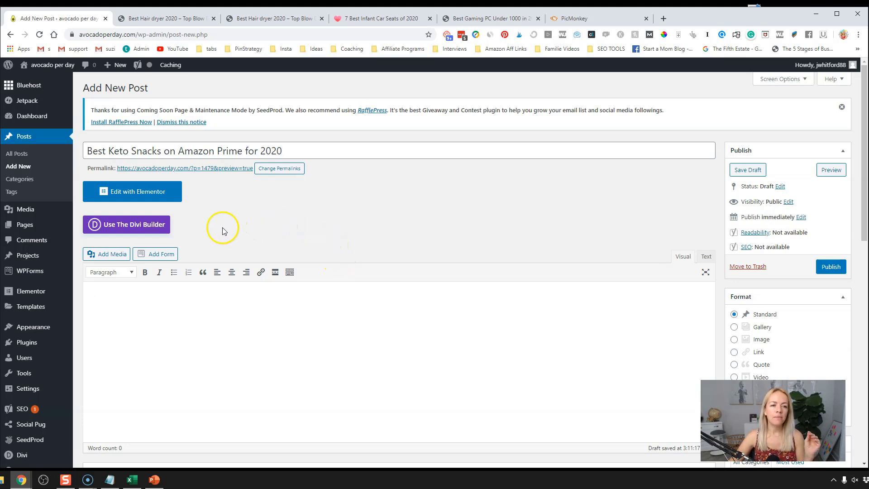
click(234, 422)
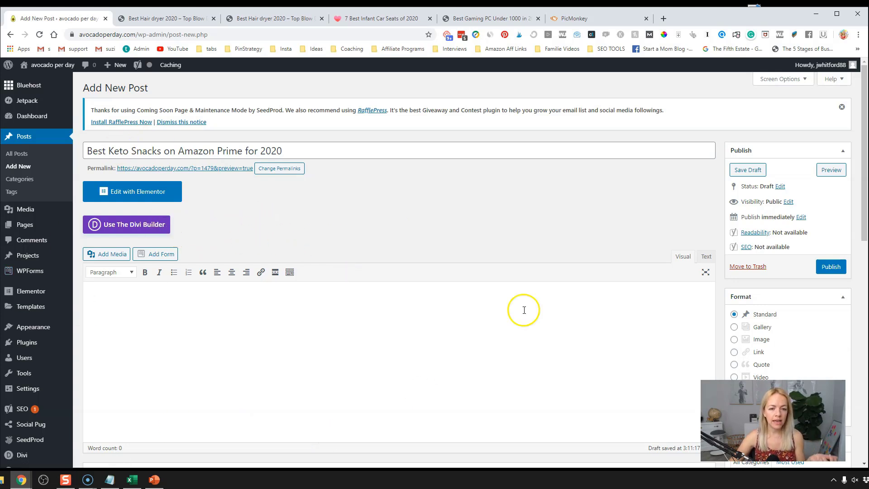
Step: Switch the post to the Divi Builder, build from scratch, and insert a two-column row without adding a module
click(156, 225)
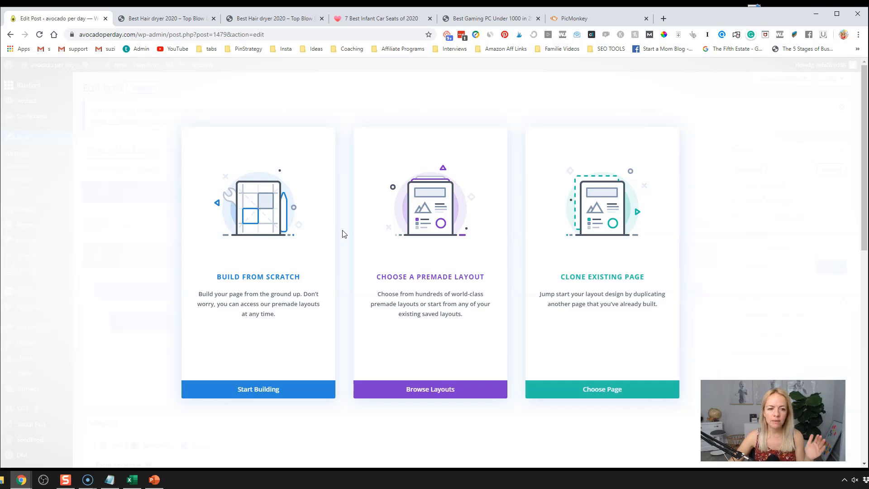
click(282, 206)
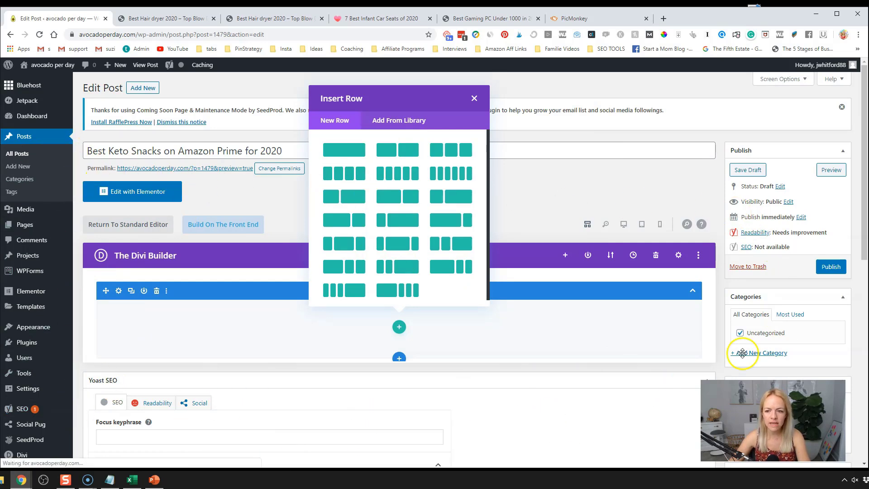
scroll(764, 282, down, 1)
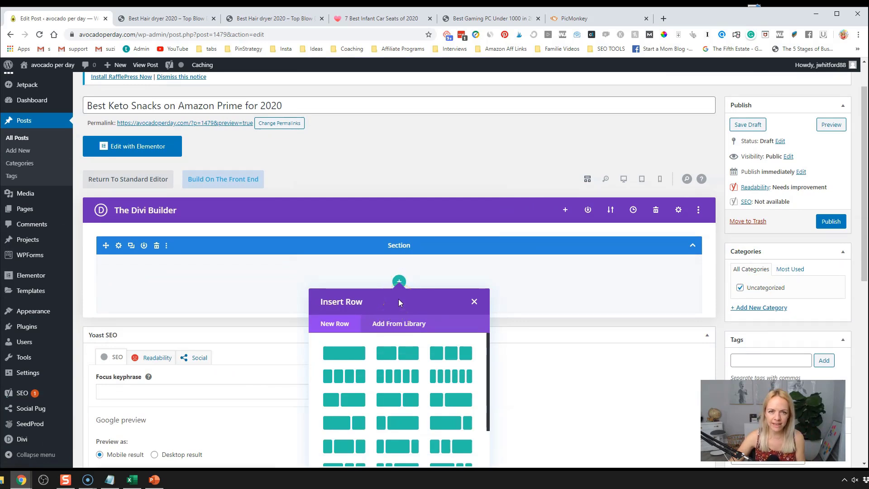
click(397, 353)
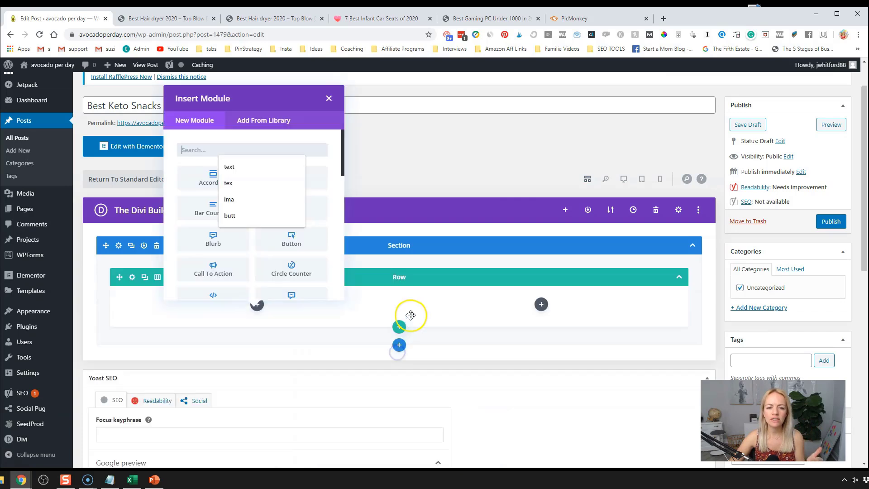
click(329, 98)
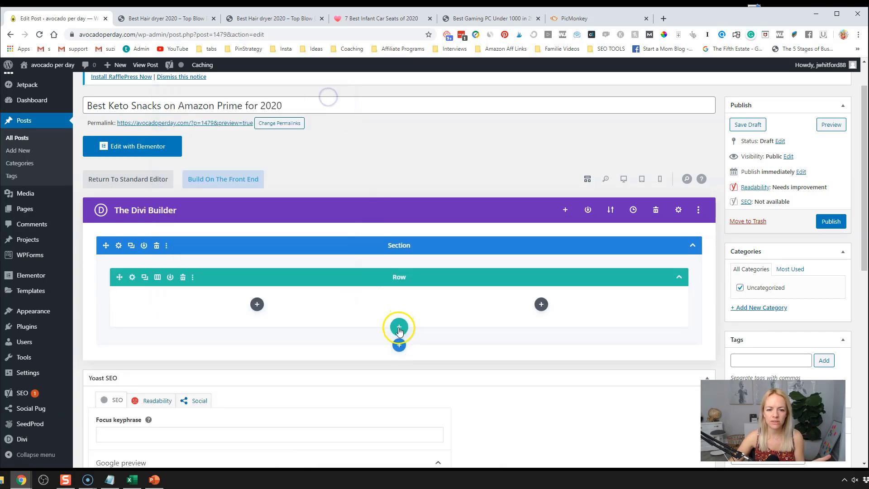
Step: Add a second section with a two-column row and put an empty Text module in its first column
click(399, 347)
click(343, 313)
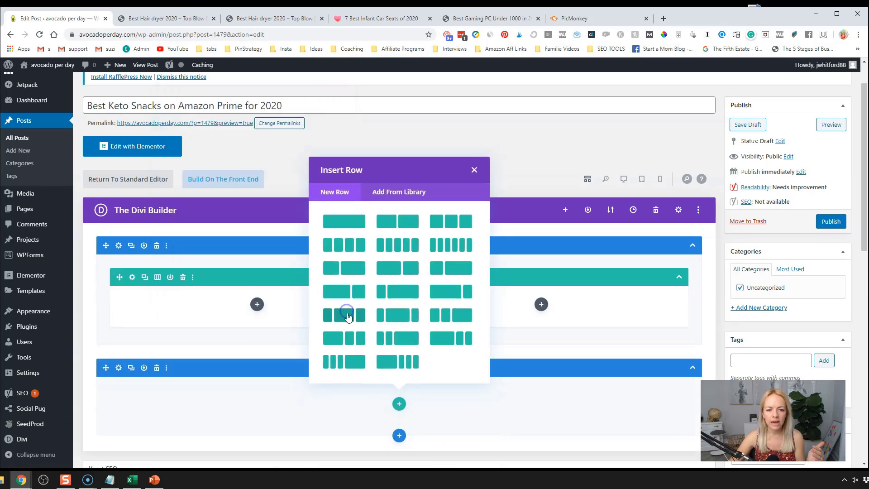
click(387, 223)
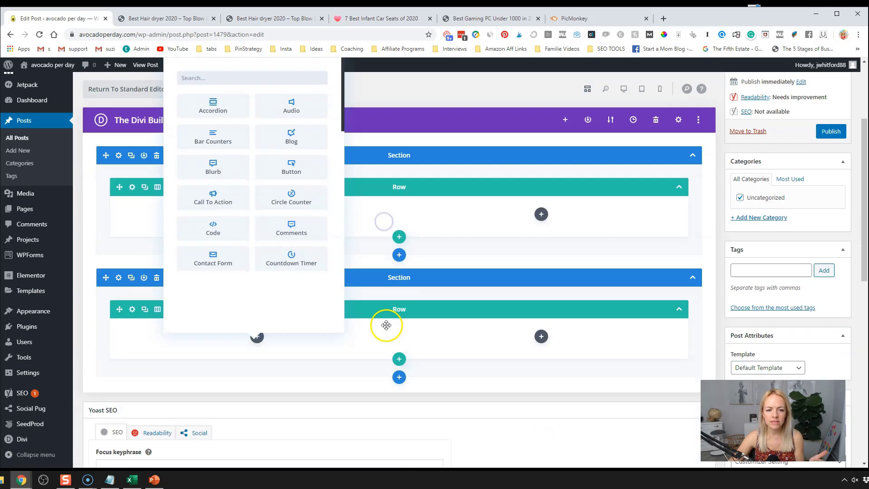
text(text)
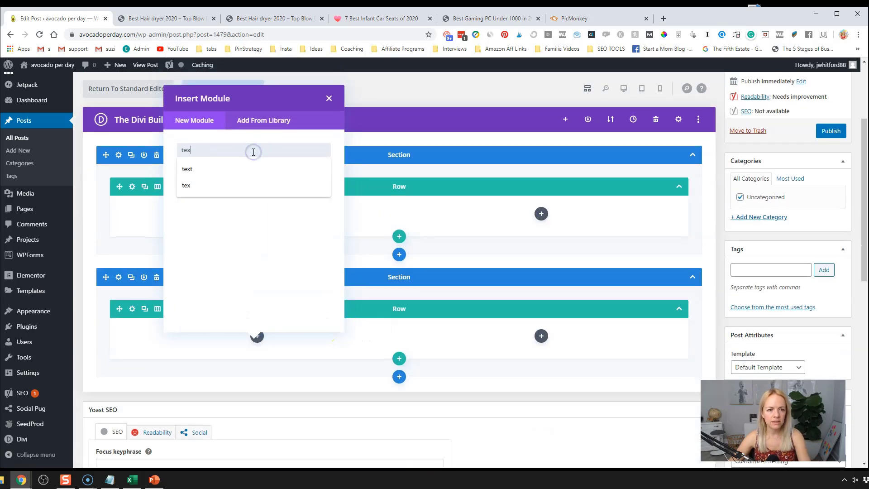
click(233, 185)
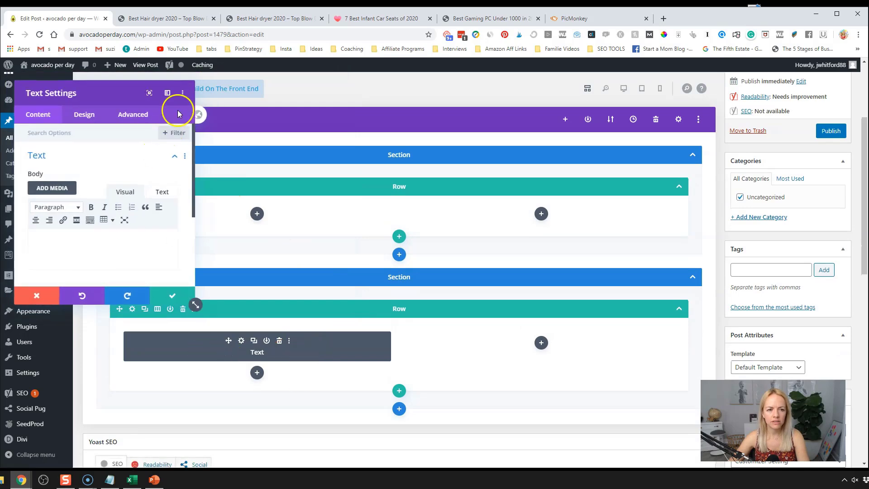
click(168, 300)
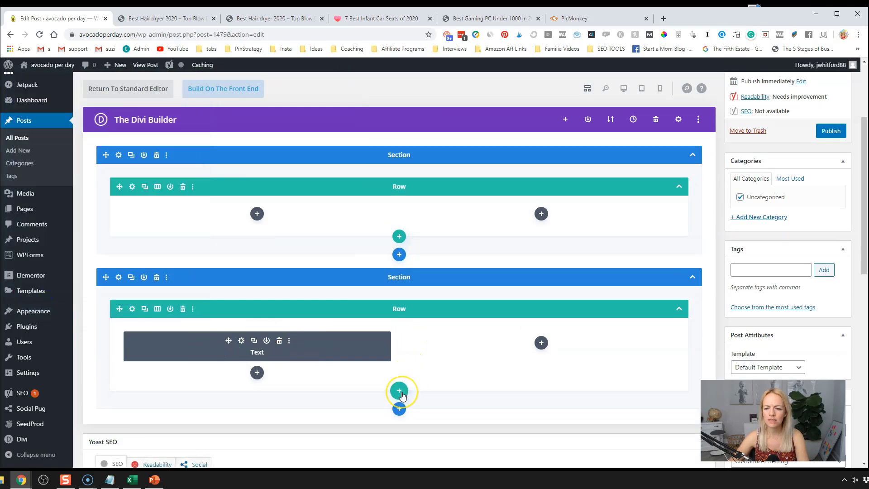
scroll(421, 345, up, 3)
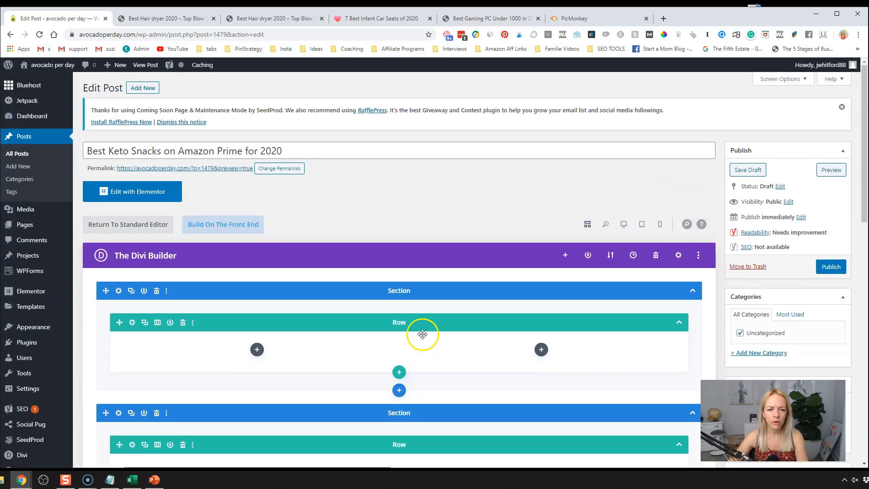
scroll(422, 334, down, 4)
scroll(422, 334, up, 2)
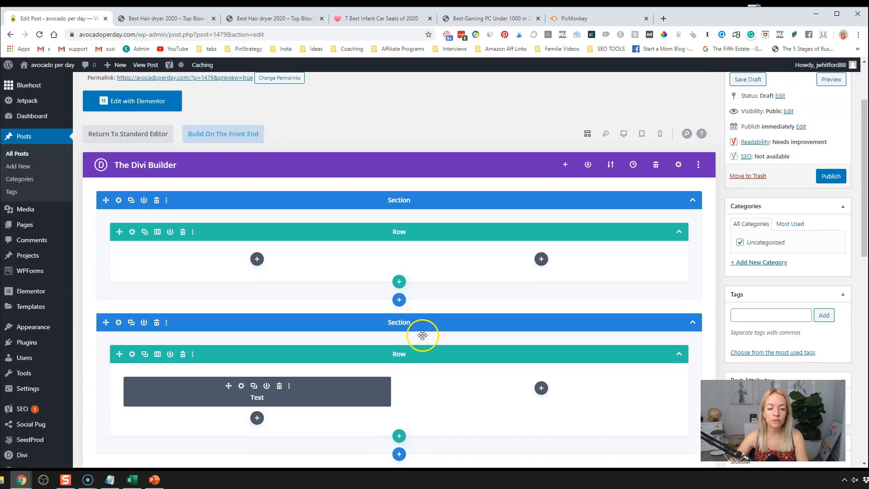
click(504, 251)
click(480, 288)
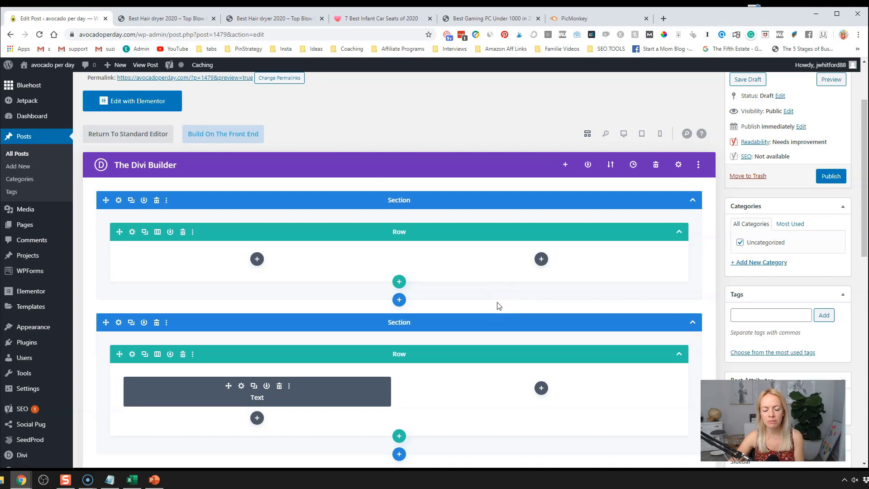
scroll(495, 301, down, 2)
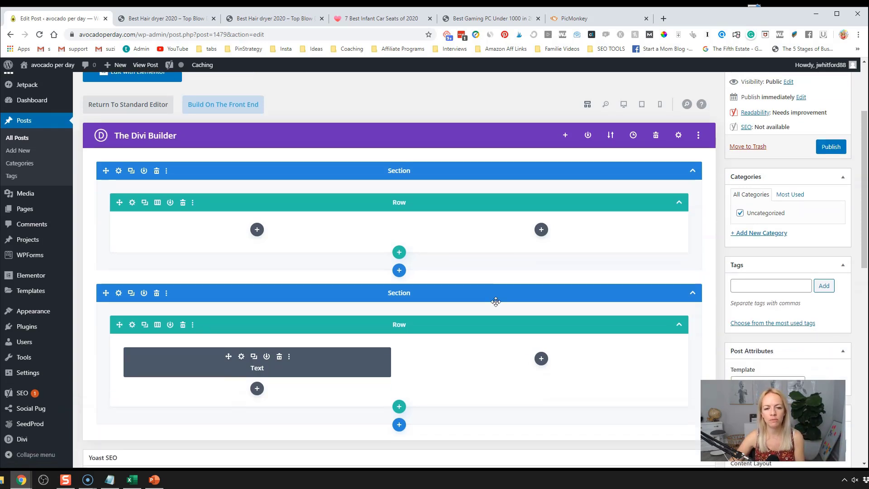
Step: Copy the post title "Best Keto Snacks on Amazon Prime for 2020" and move the post to the trash
scroll(502, 285, up, 4)
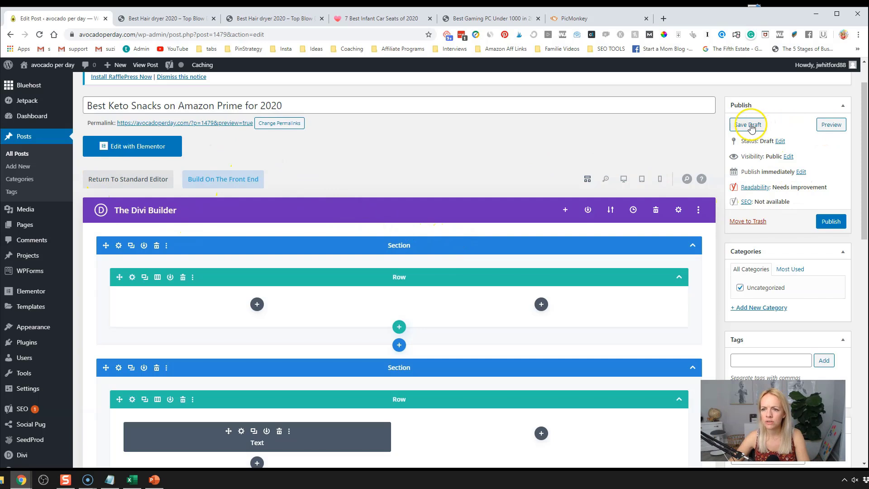
click(747, 221)
click(510, 87)
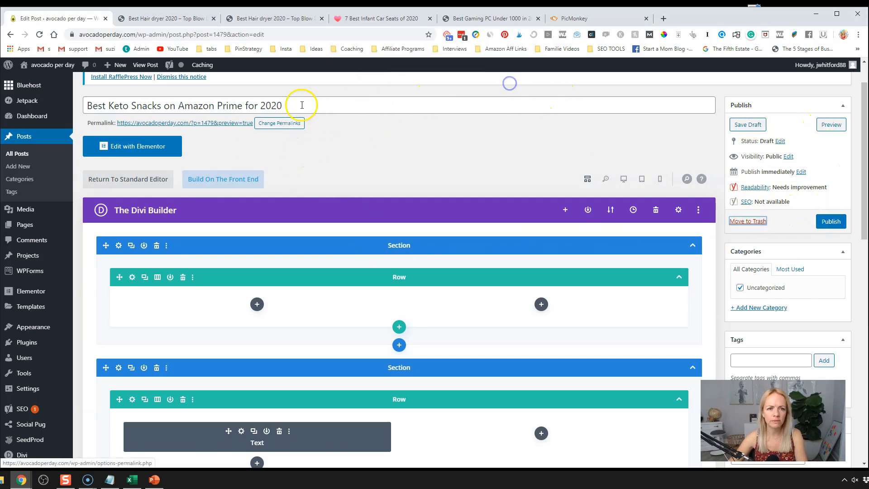
drag(300, 103, 77, 104)
key(ctrl+c)
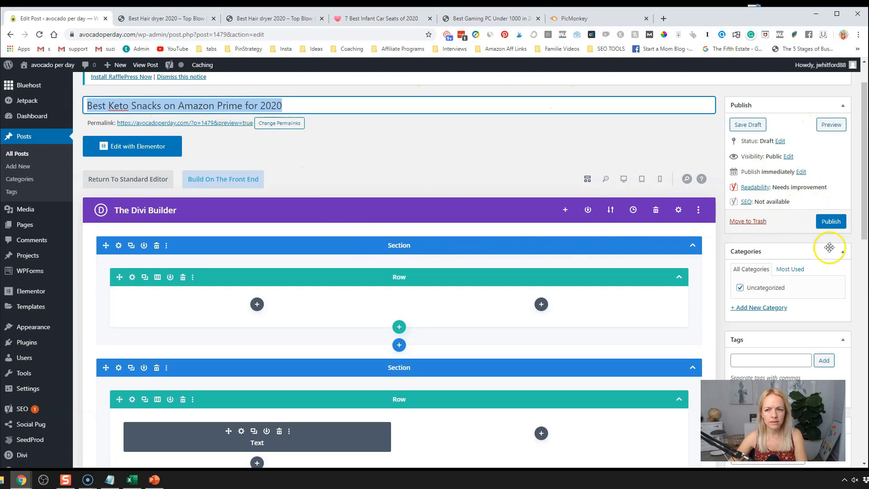
click(748, 221)
click(472, 100)
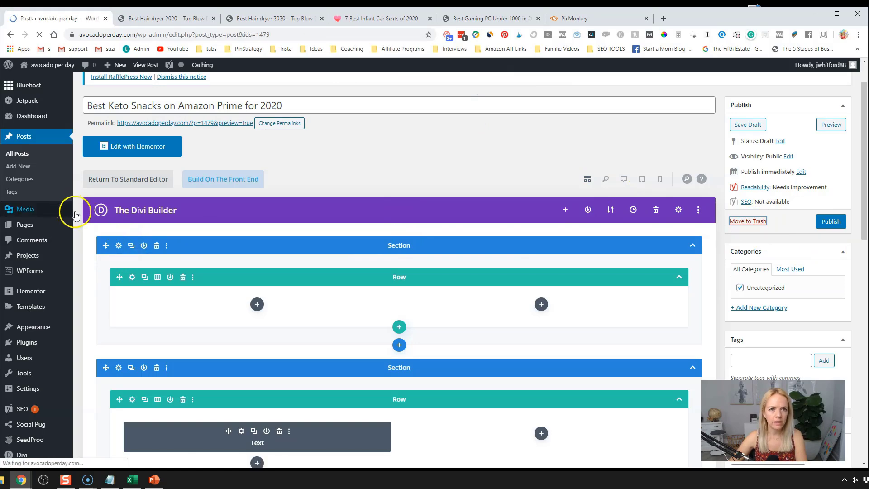
Step: Disable the Enable Classic Editor option in Divi's advanced plugin options and save the settings
scroll(42, 393, down, 1)
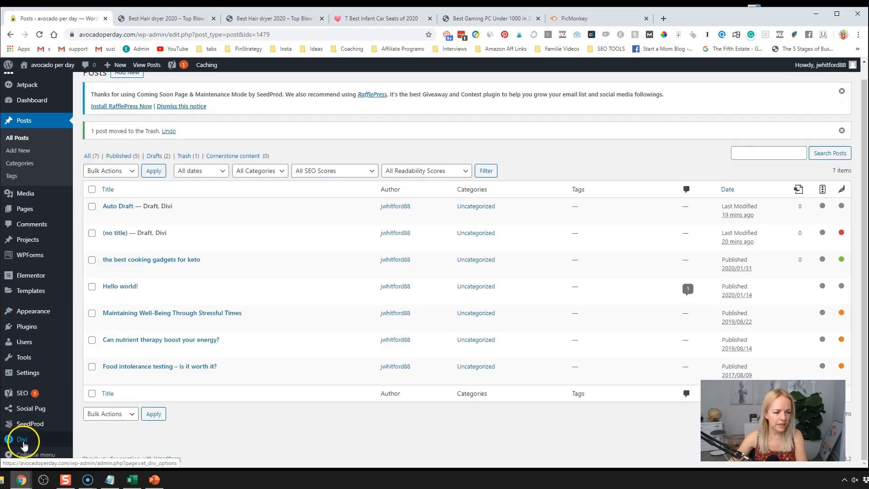
mouse_move(24, 446)
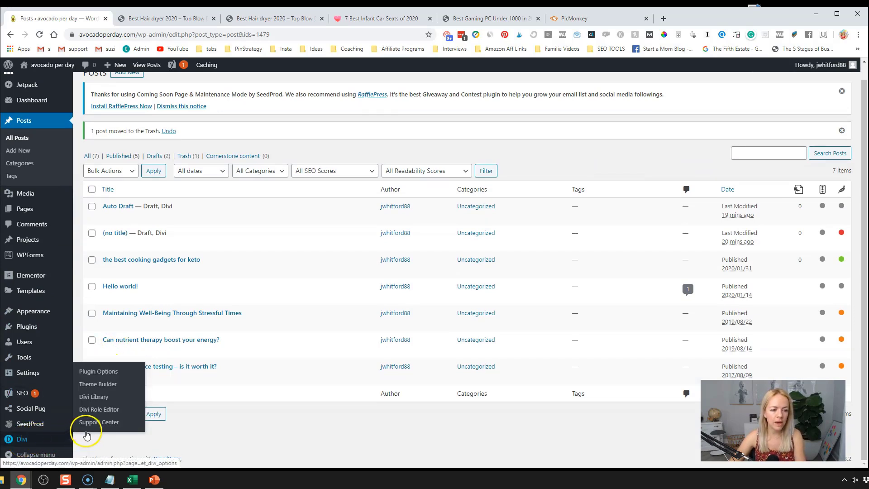
click(105, 375)
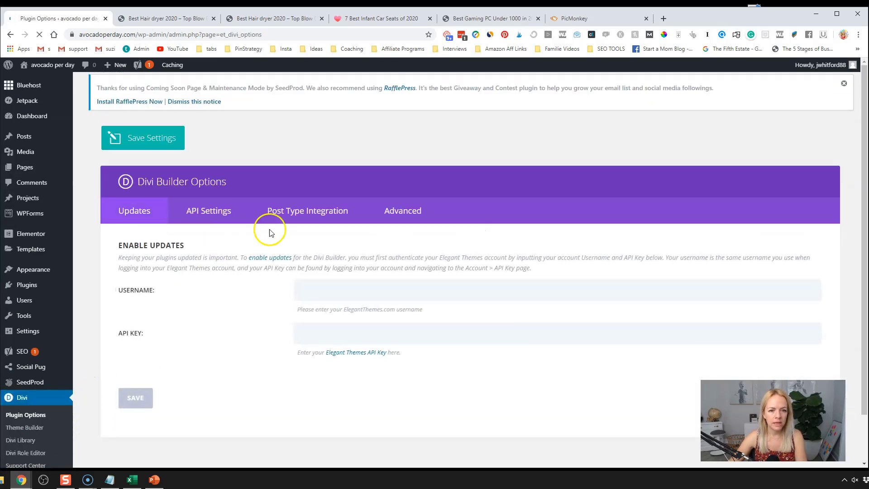
click(401, 216)
scroll(240, 306, down, 4)
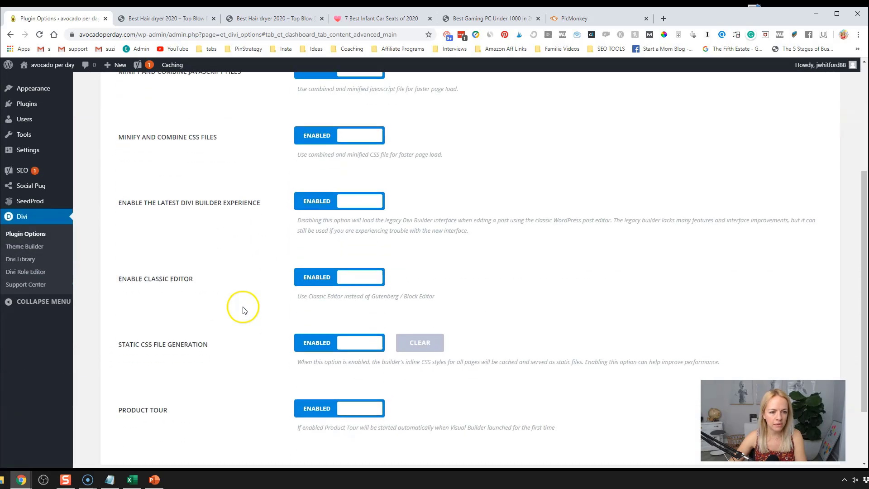
click(319, 278)
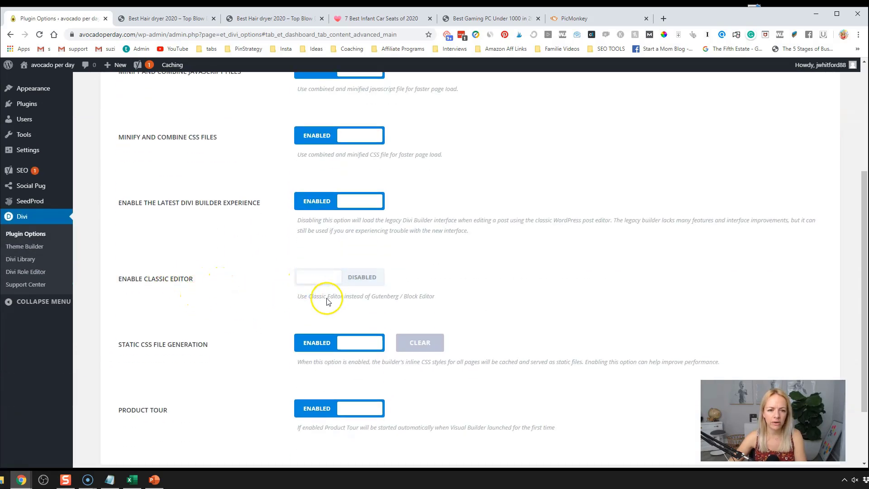
double_click(386, 296)
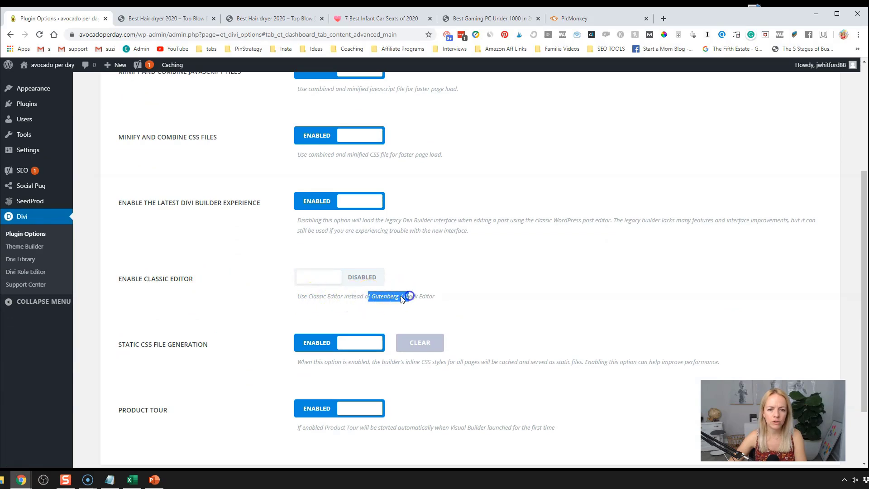
click(388, 297)
scroll(272, 317, up, 4)
click(142, 133)
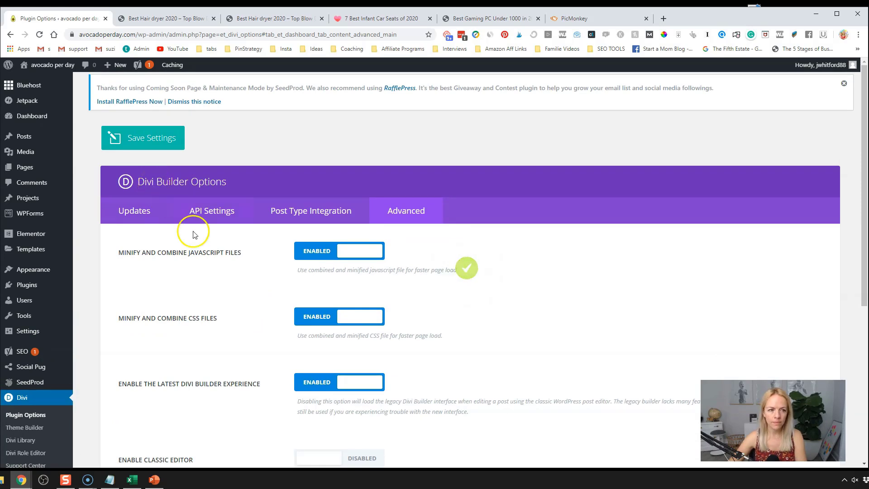
Step: Create a new post, dismiss the block editor tip, and start building it from scratch with the Divi Builder
mouse_move(35, 133)
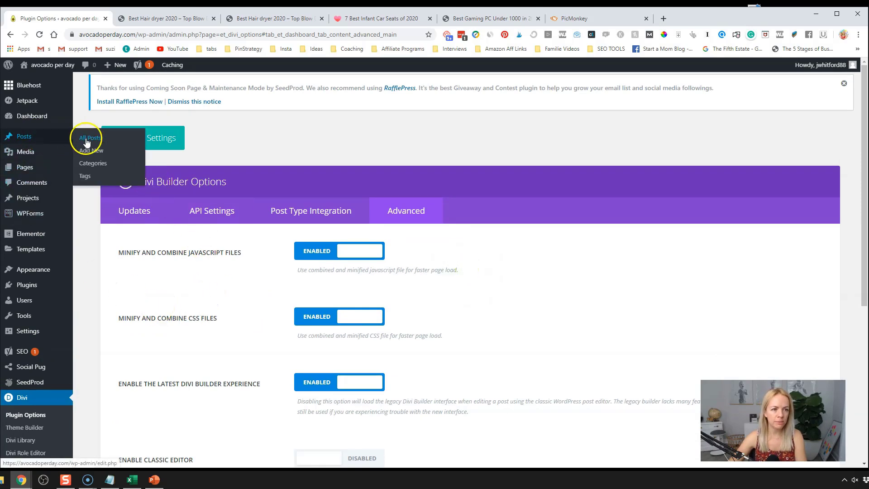
click(96, 154)
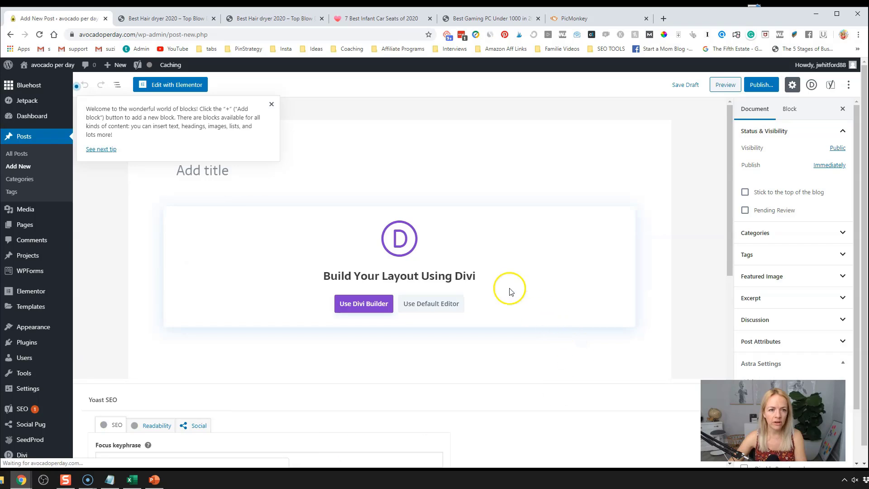
click(271, 106)
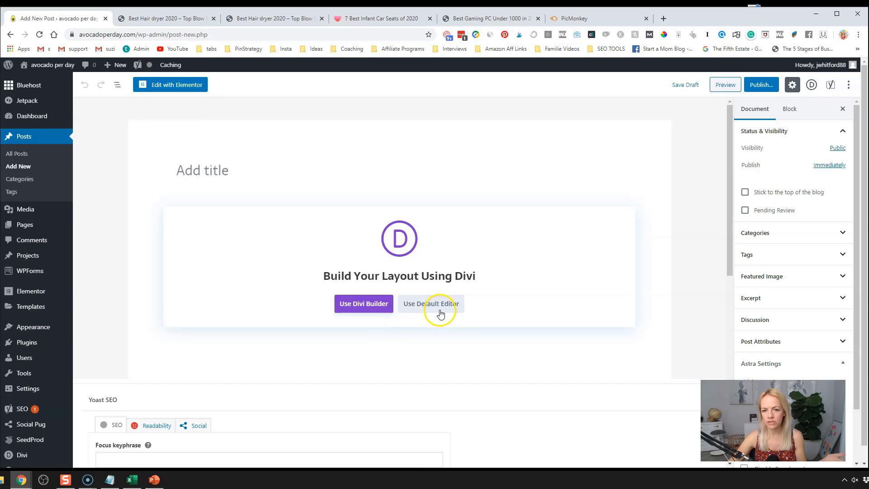
click(356, 309)
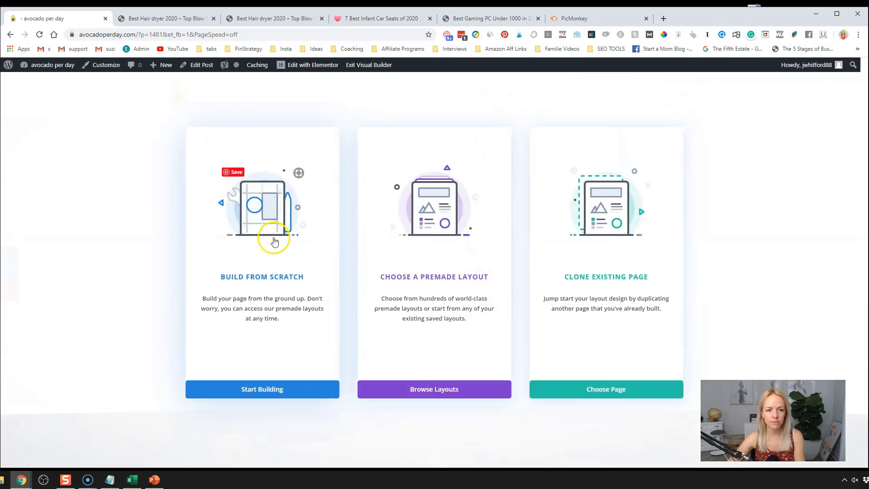
click(273, 240)
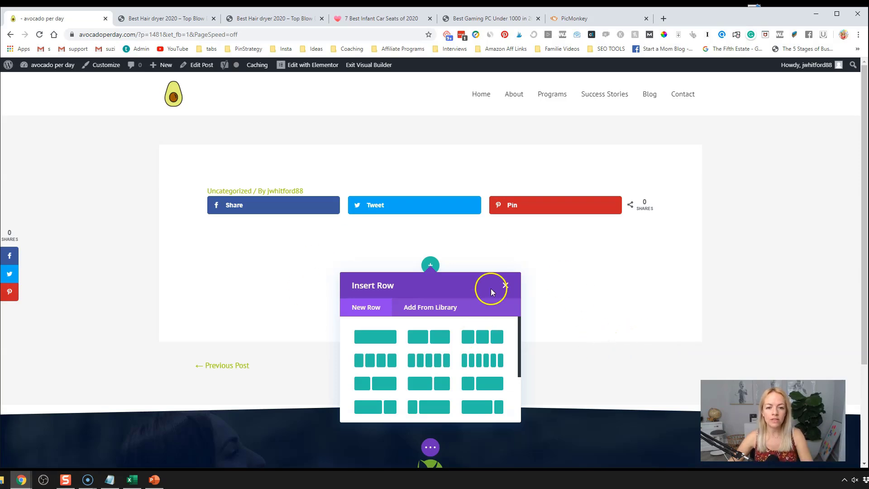
Step: Review the Tech For Gamers hair dryer article's introduction, product list and first product entry as a reference for the new layout
click(166, 18)
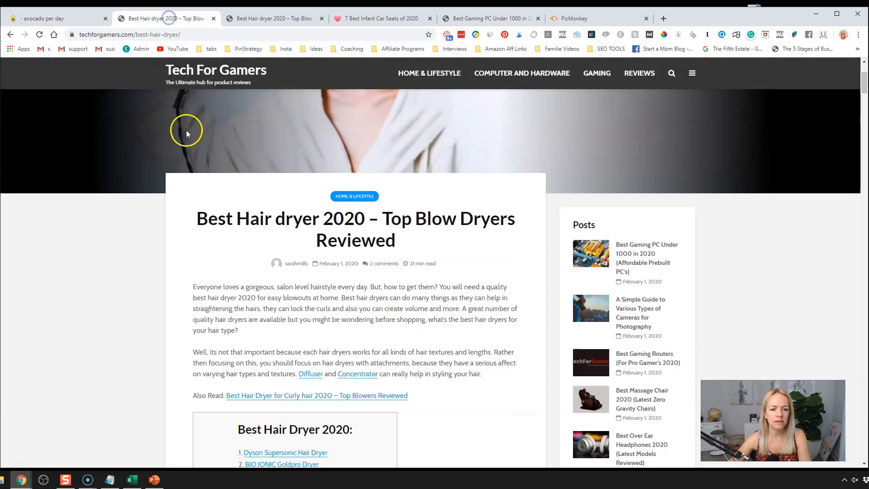
scroll(152, 214, down, 4)
scroll(151, 216, up, 3)
scroll(151, 218, down, 10)
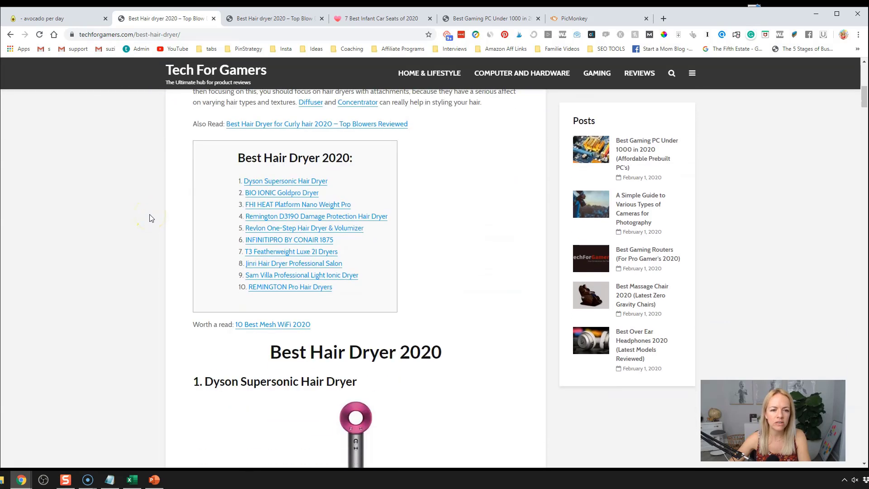
scroll(150, 218, up, 1)
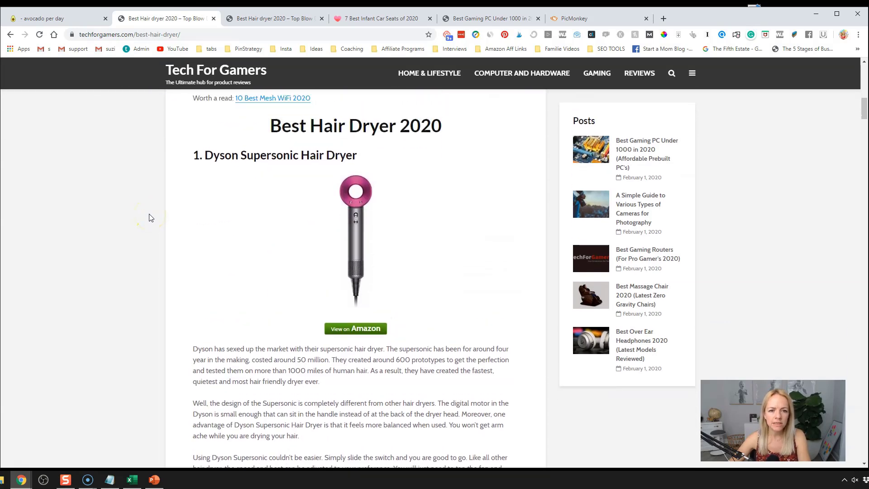
scroll(430, 384, down, 8)
scroll(436, 379, up, 7)
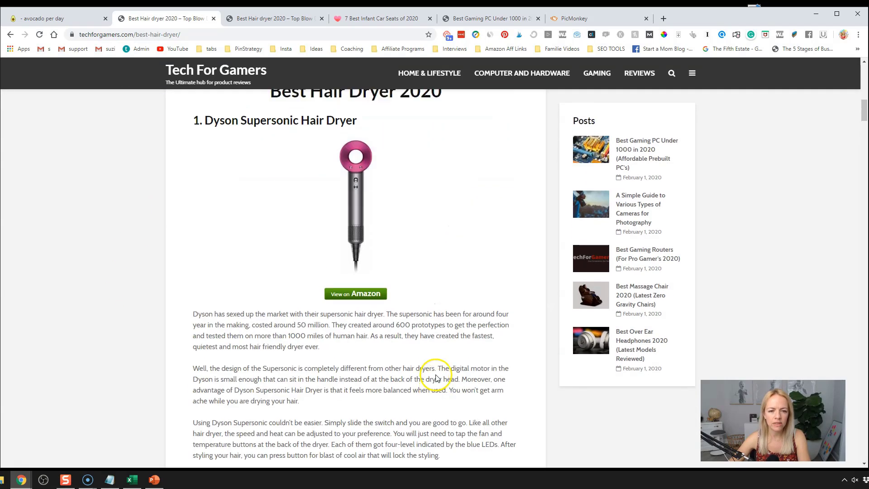
scroll(436, 378, up, 2)
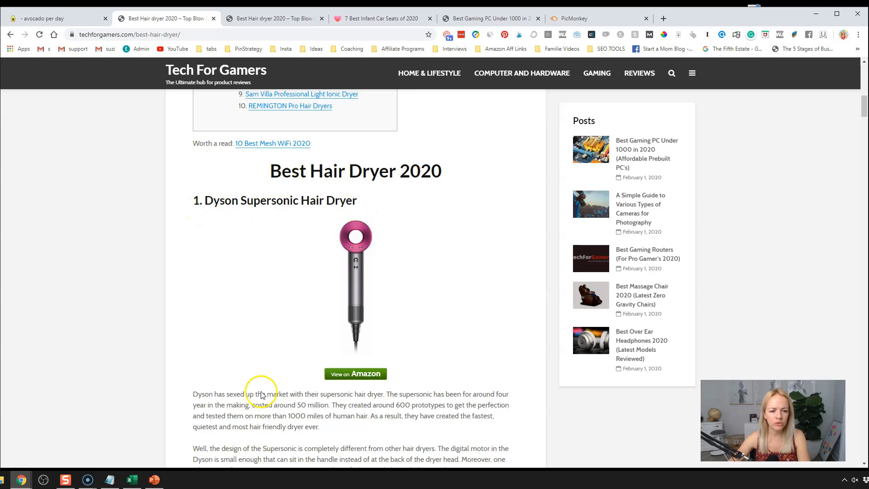
Step: Add a text module to the empty row of the new post and enlarge its settings window
scroll(365, 394, down, 1)
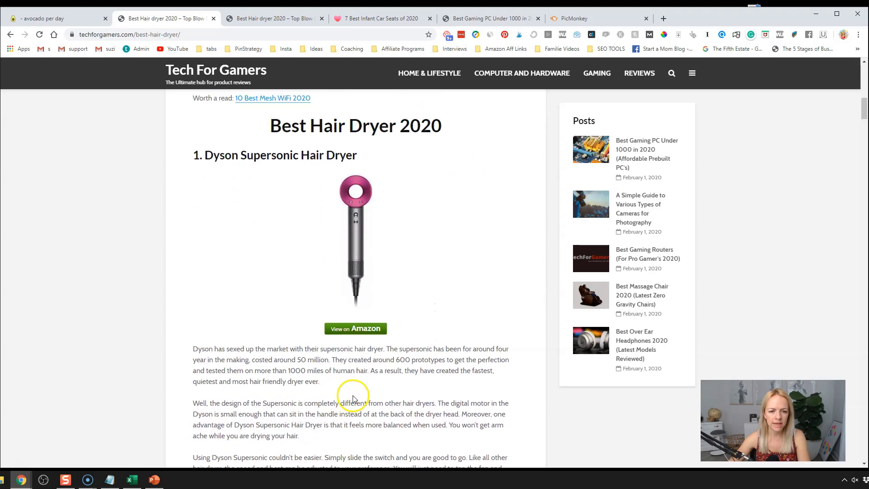
click(51, 19)
click(386, 338)
text(tex)
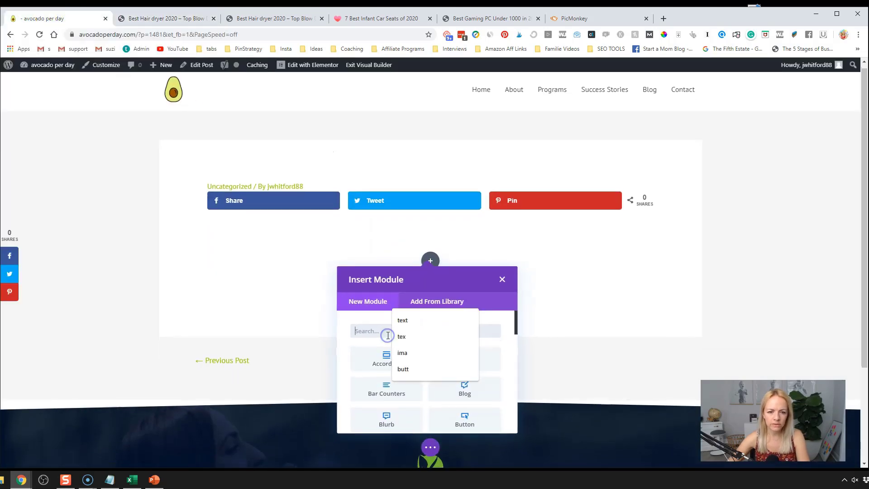
click(387, 343)
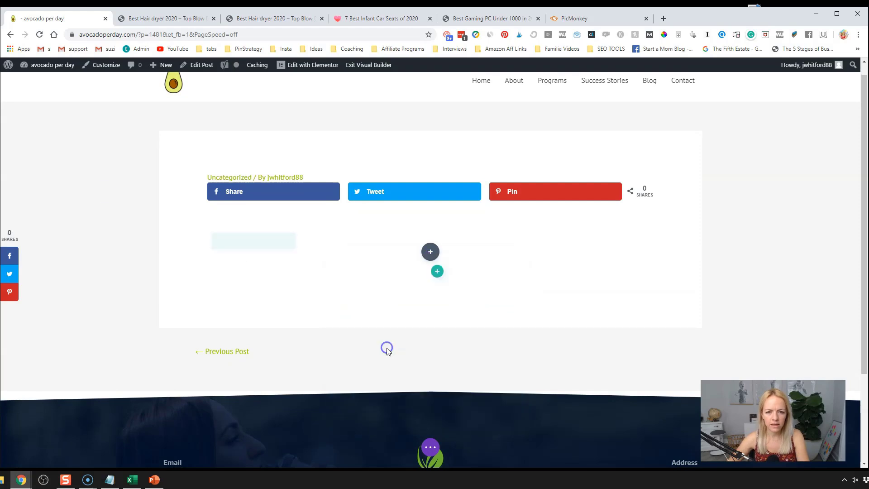
drag(195, 304, 272, 385)
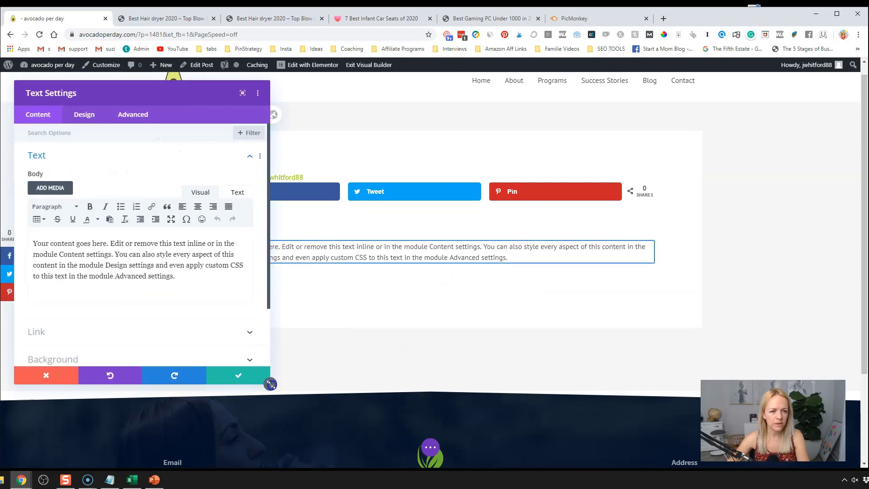
Step: Replace the placeholder body text with "Best Keto Snacks on Amazon Prime you can find right now" and start a new line
triple_click(148, 282)
key(ctrl+v)
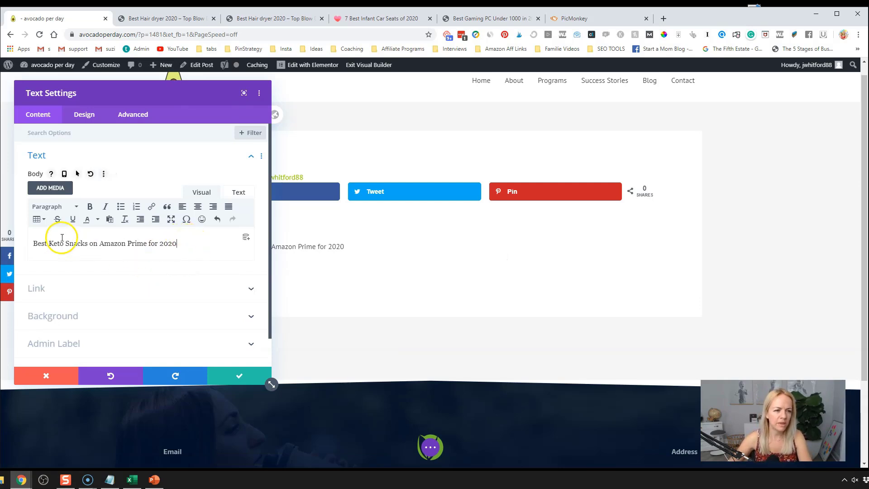
drag(90, 244, 197, 248)
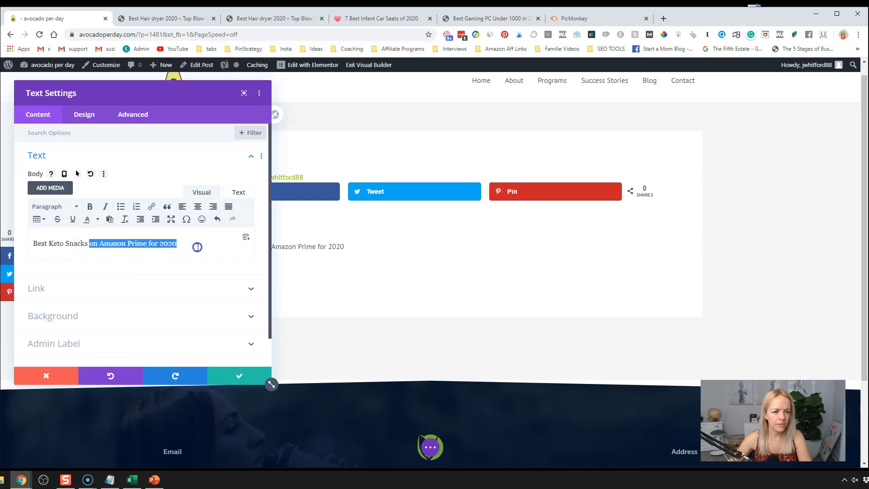
double_click(166, 243)
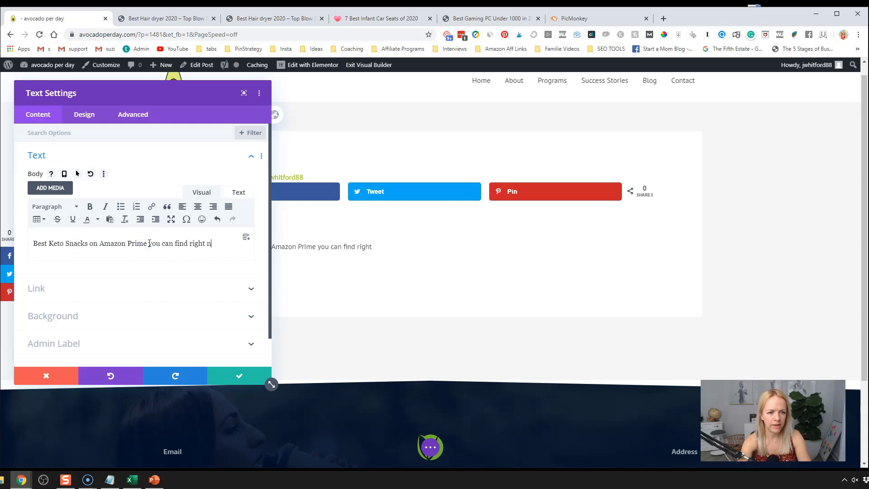
key(Return)
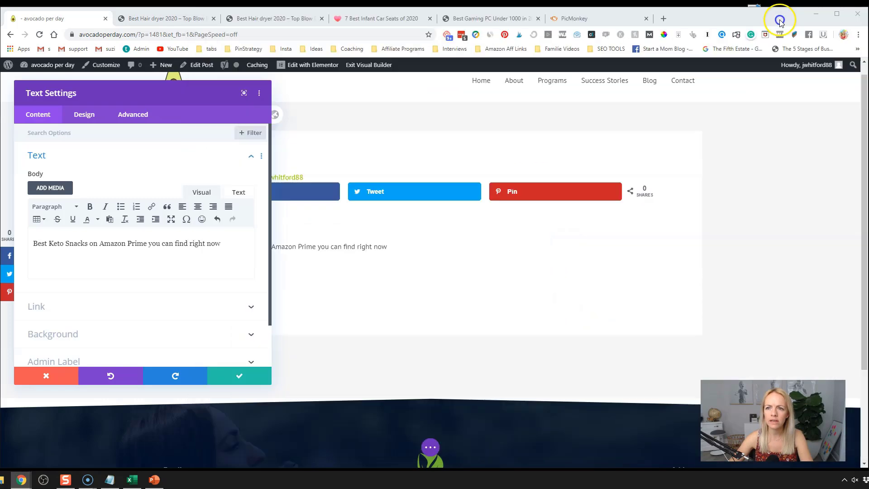
Step: Bring the Amazon page for the HighKey keto mini cookies into the browser window and review its title and product description
drag(777, 19, 733, 20)
scroll(362, 285, down, 2)
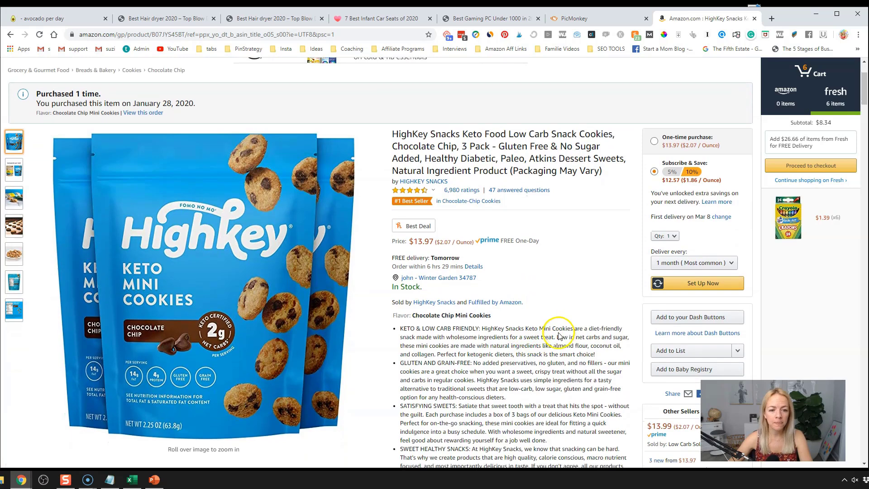
scroll(561, 335, down, 1)
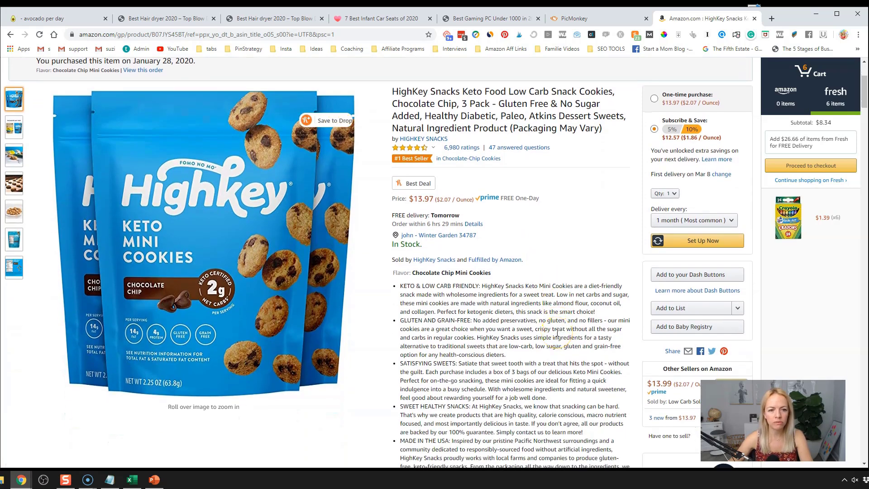
scroll(557, 334, up, 2)
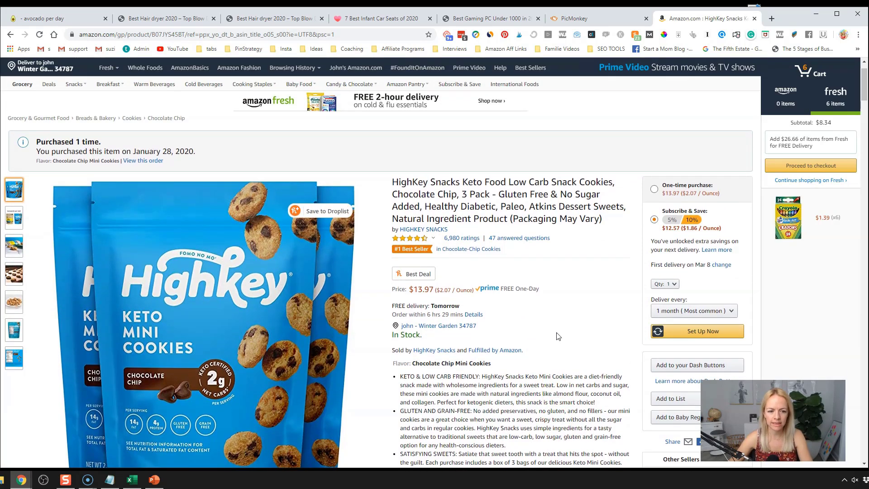
scroll(559, 336, down, 2)
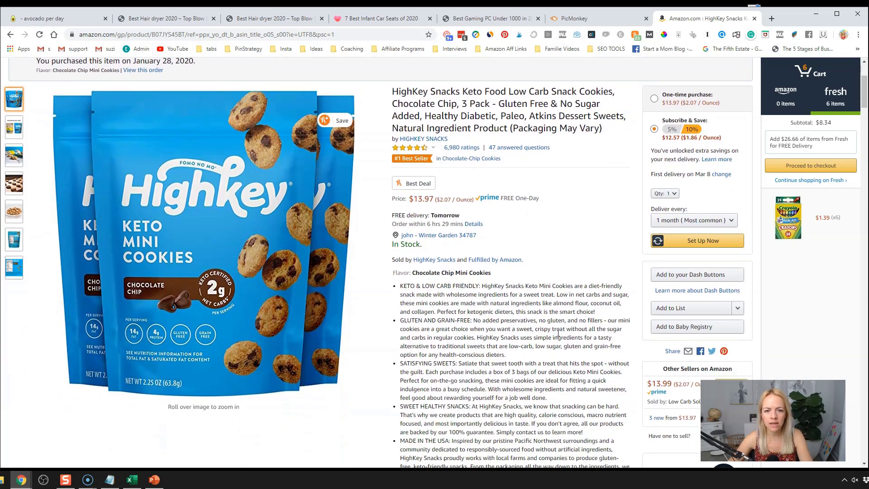
scroll(558, 333, up, 1)
scroll(558, 333, up, 1)
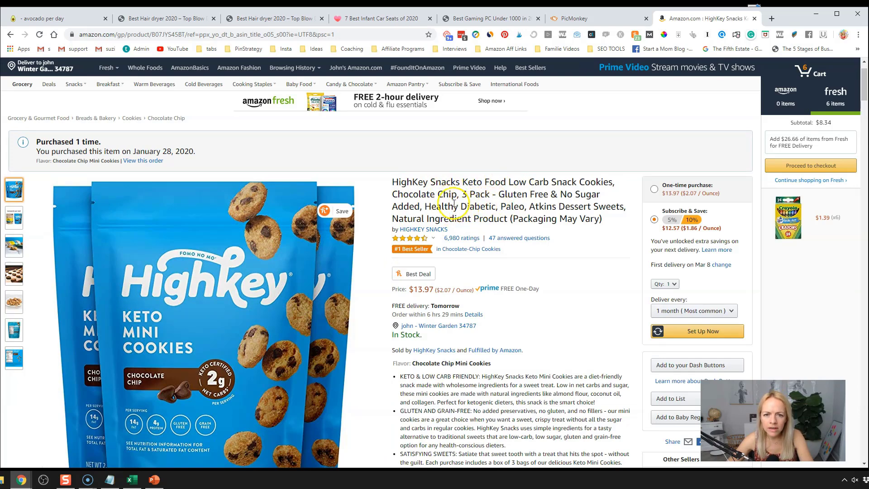
Step: Return to the post's text module and add the product name "HighKey Chocolate Chip Cookie" below the title line
click(52, 19)
click(132, 259)
text(HighKey Choco)
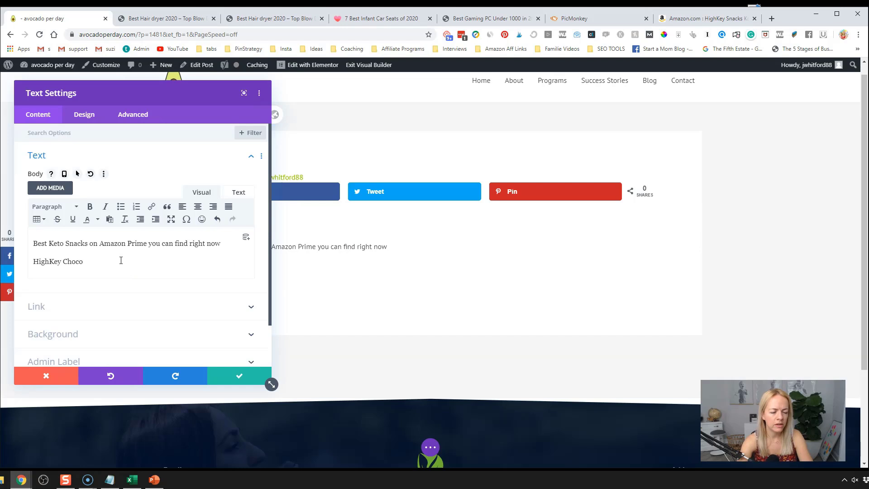
text(late Chip Cooki)
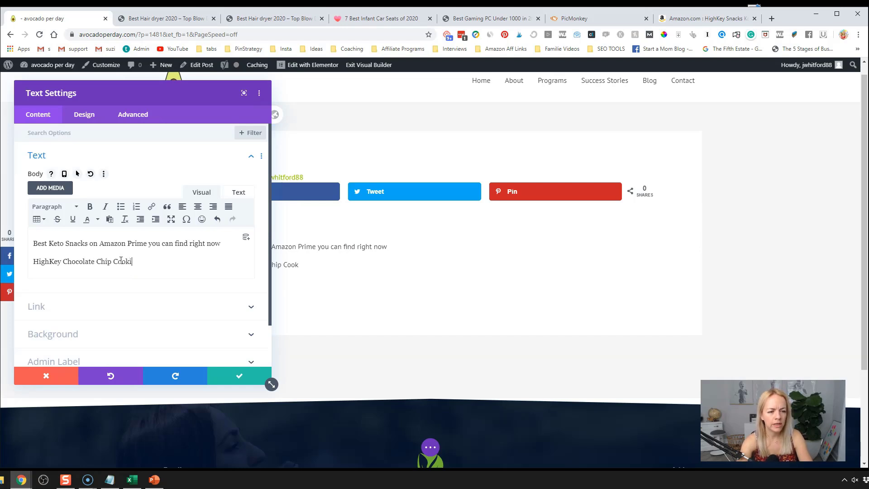
text(e)
Step: Format the title line as Heading 2 and the HighKey product name as Heading 3
triple_click(135, 243)
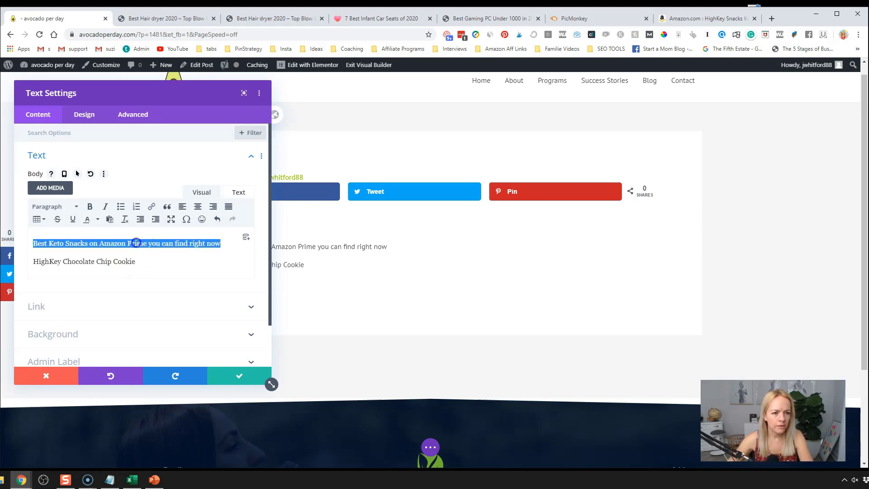
click(63, 208)
click(71, 260)
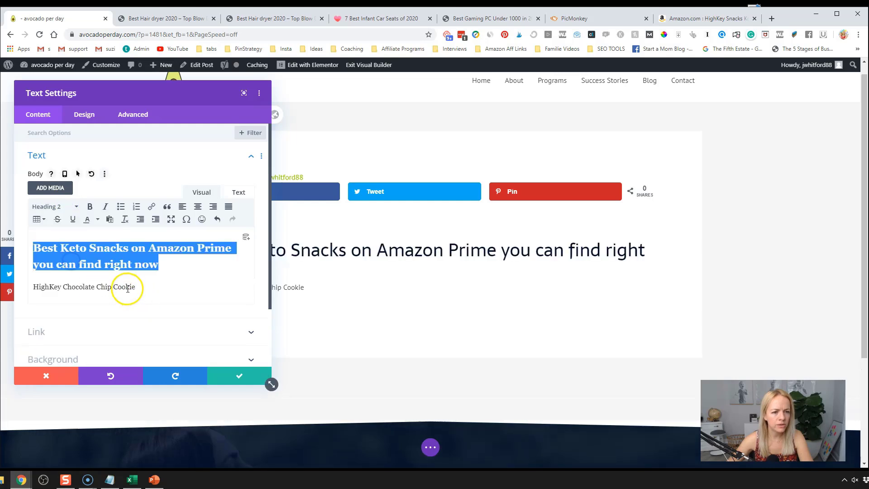
drag(128, 289, 33, 287)
click(48, 206)
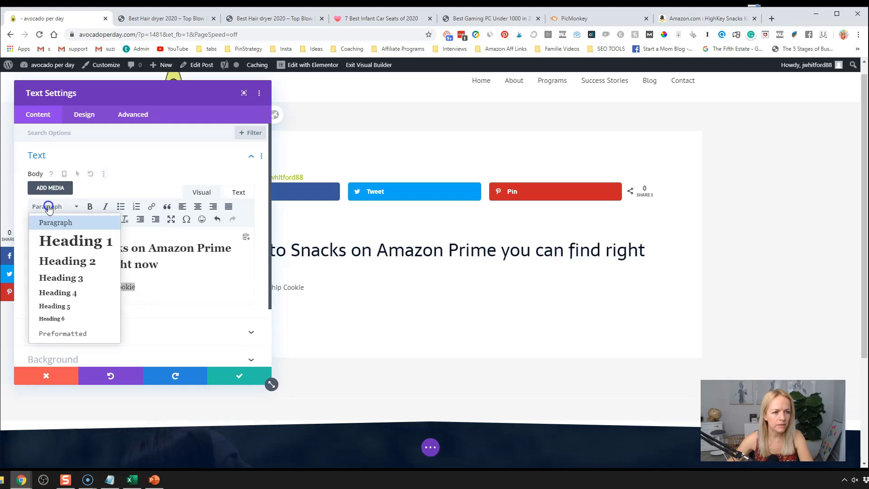
click(71, 279)
Step: Check the numbering in the hair dryer article, prefix the HighKey product heading with "1.", and save the text module
click(168, 19)
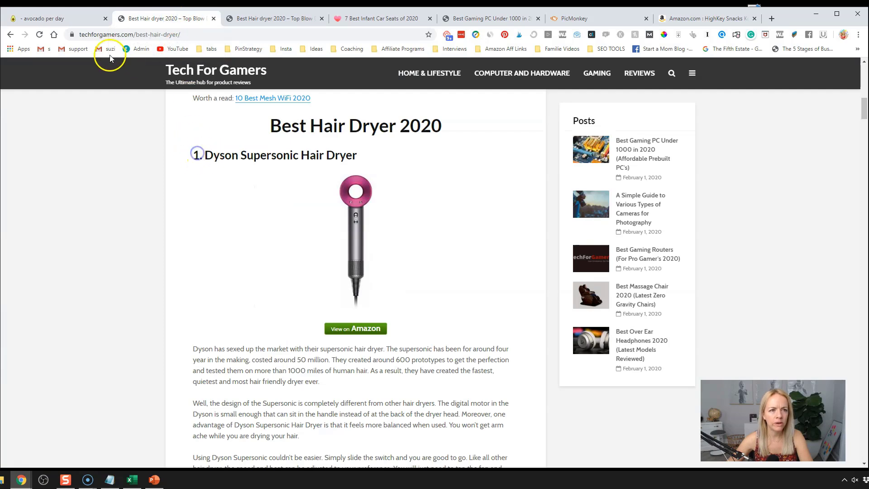
click(74, 19)
click(35, 286)
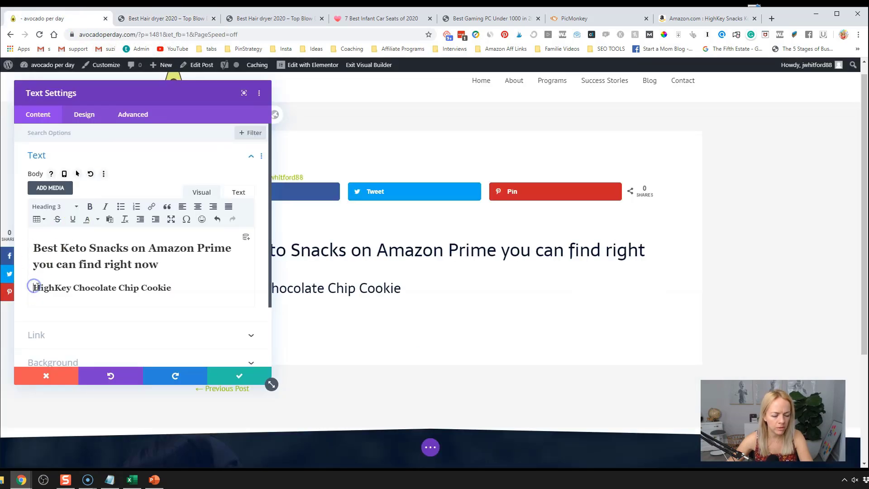
text(1.)
click(219, 288)
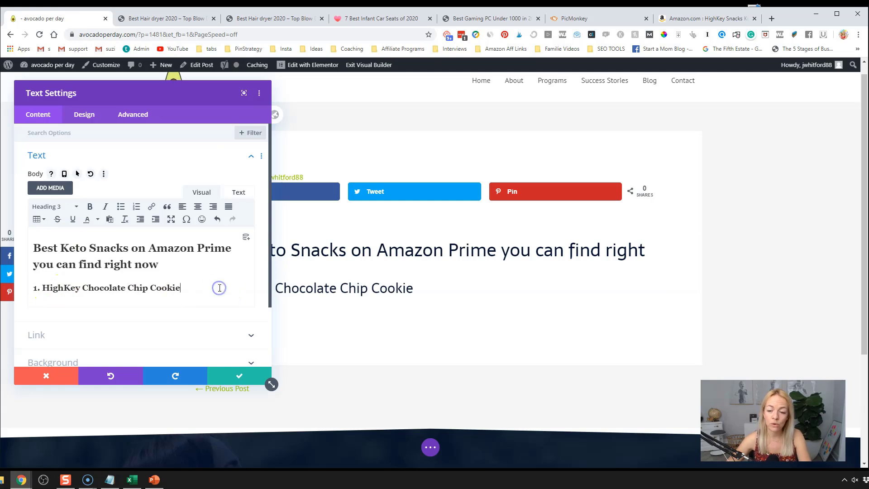
click(235, 375)
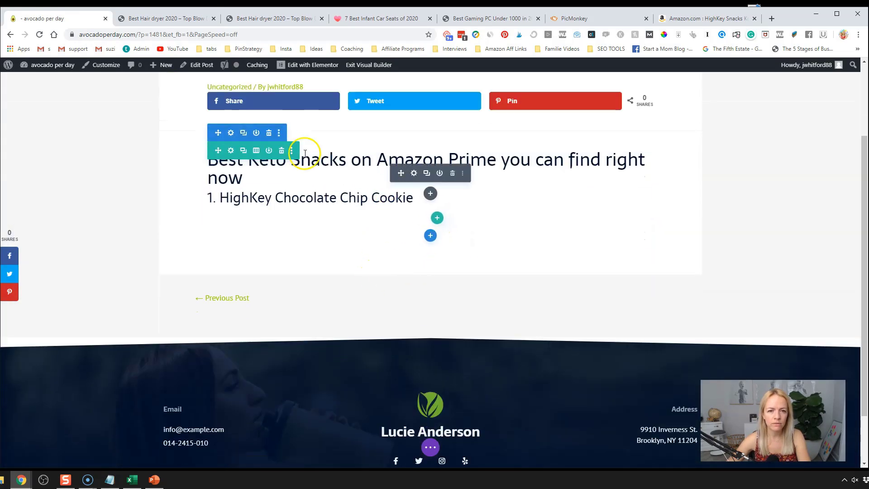
Step: Check the reference article's product image, then copy a Large affiliate image link for the HighKey cookies from Amazon SiteStripe
click(168, 17)
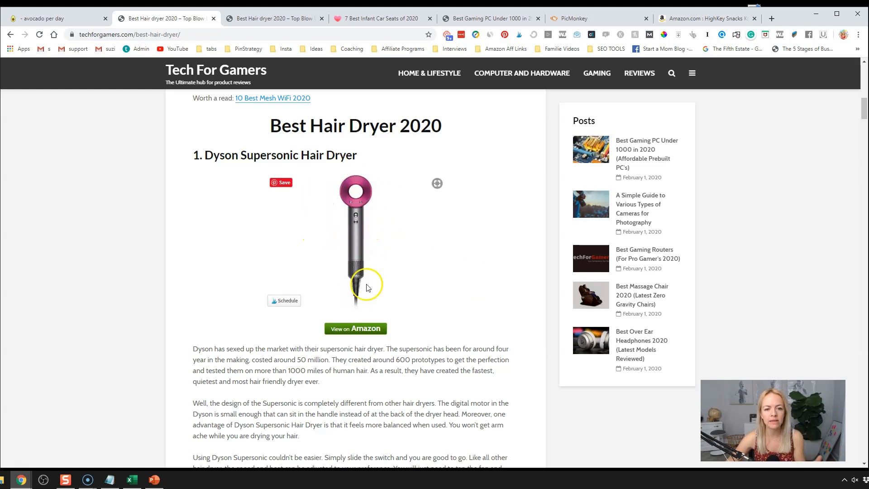
click(685, 18)
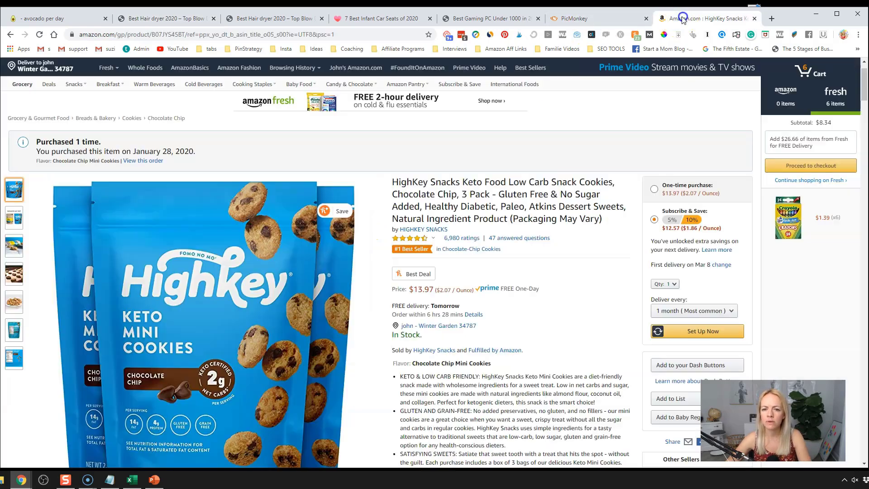
scroll(117, 100, up, 1)
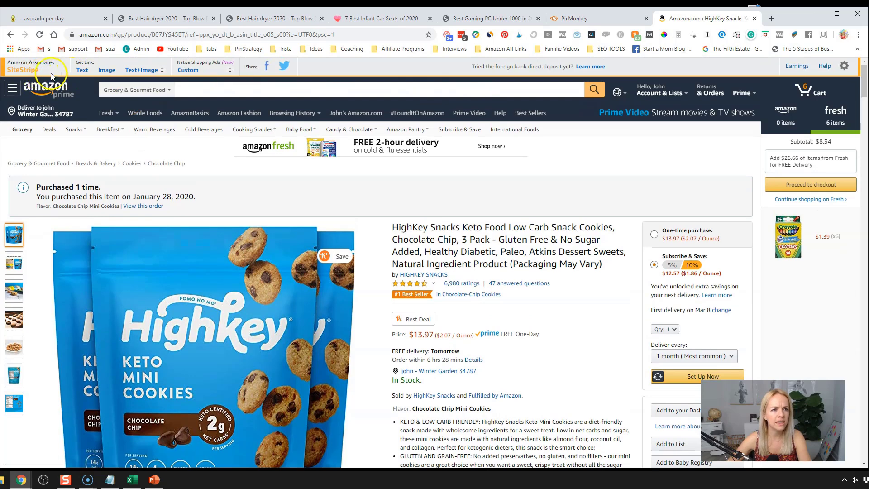
click(100, 72)
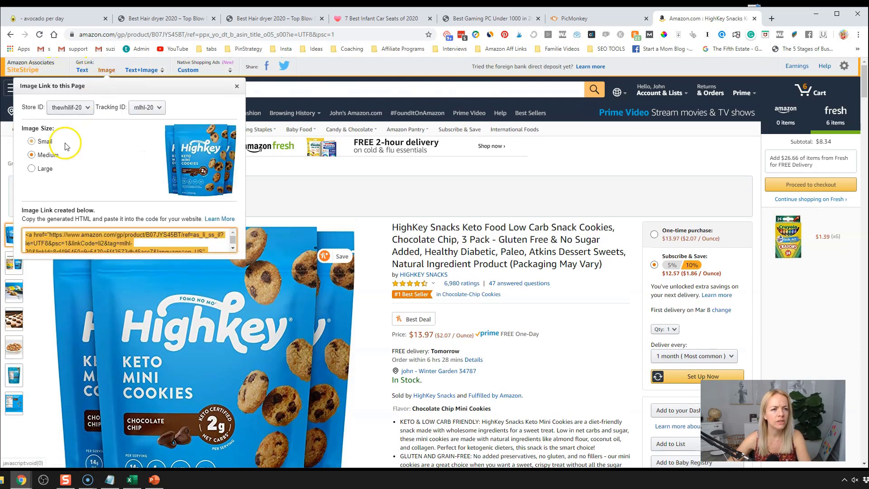
click(42, 169)
click(137, 250)
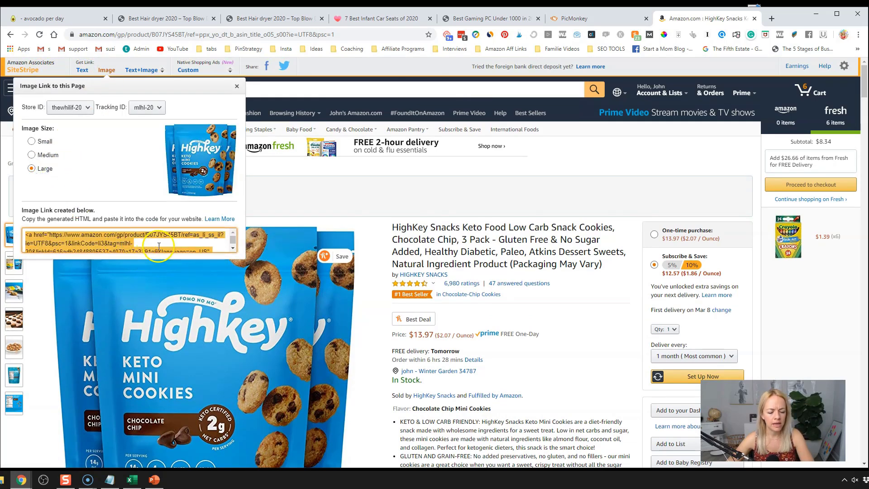
Step: Insert a single-column row with a text module below the product heading in the Divi post
click(44, 18)
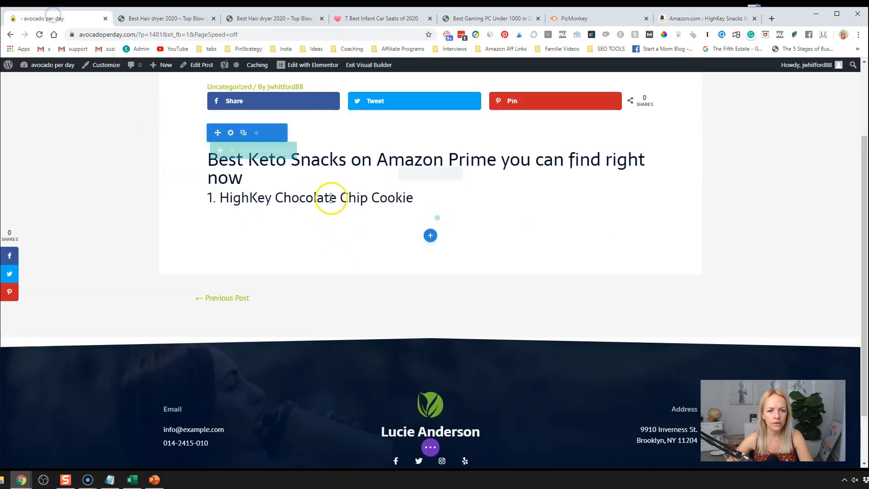
click(437, 218)
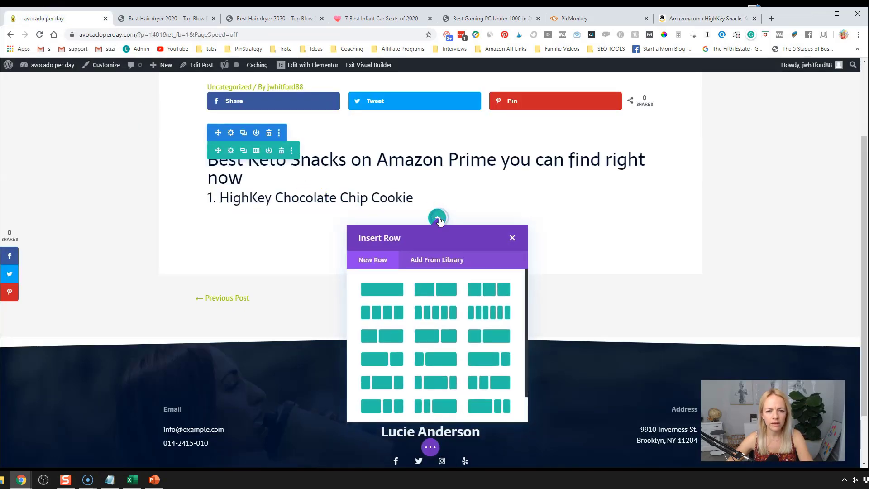
click(385, 290)
click(382, 307)
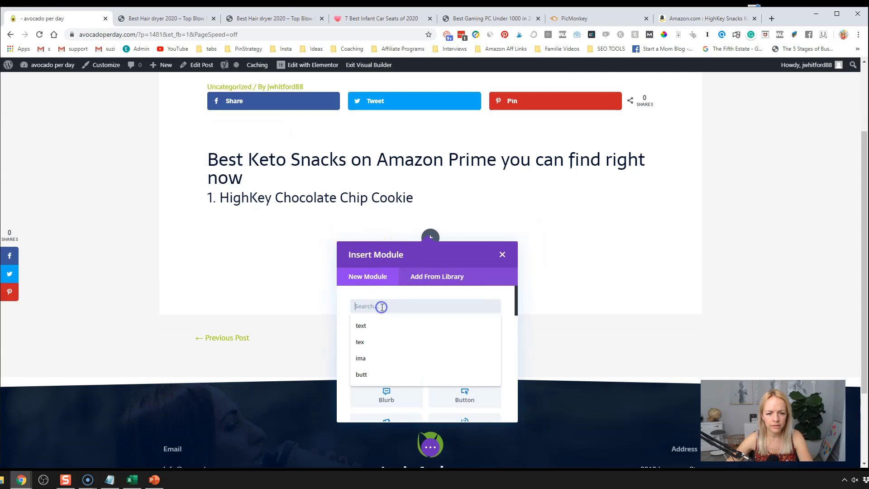
text(text)
click(386, 330)
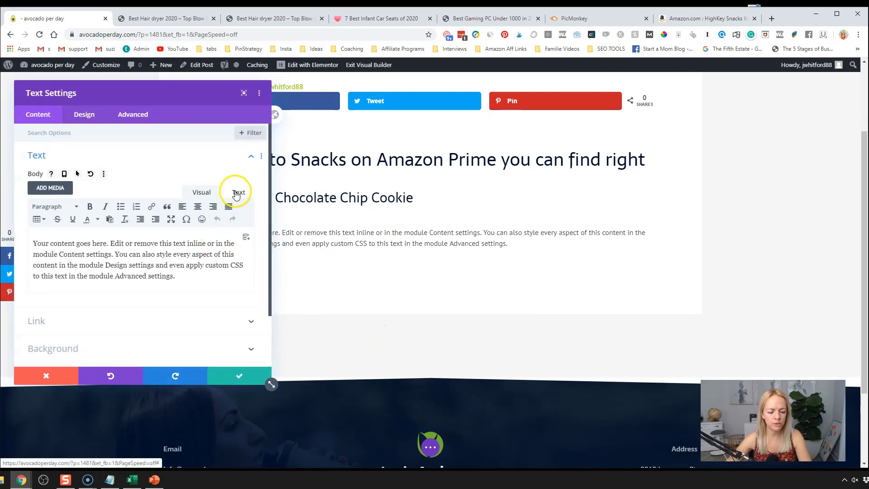
Step: Replace the new module's placeholder with the copied affiliate image HTML, center the image, and save the module
click(235, 194)
click(139, 248)
key(ctrl+a)
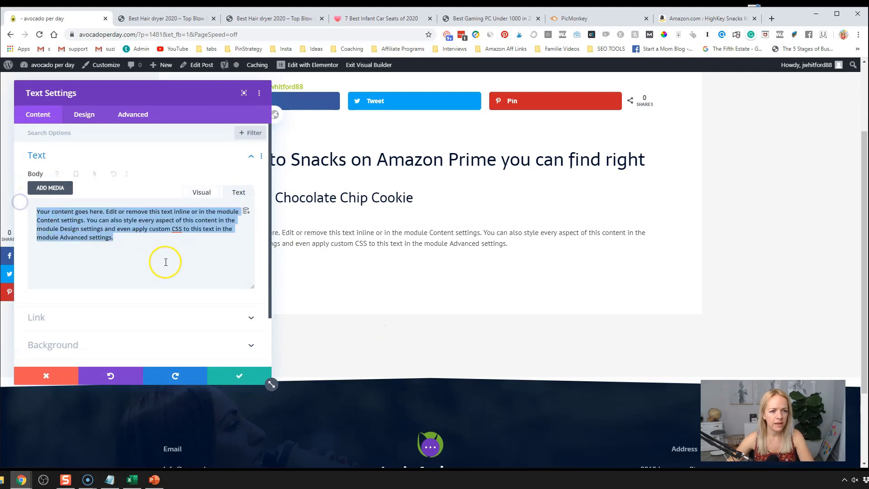
key(ctrl+v)
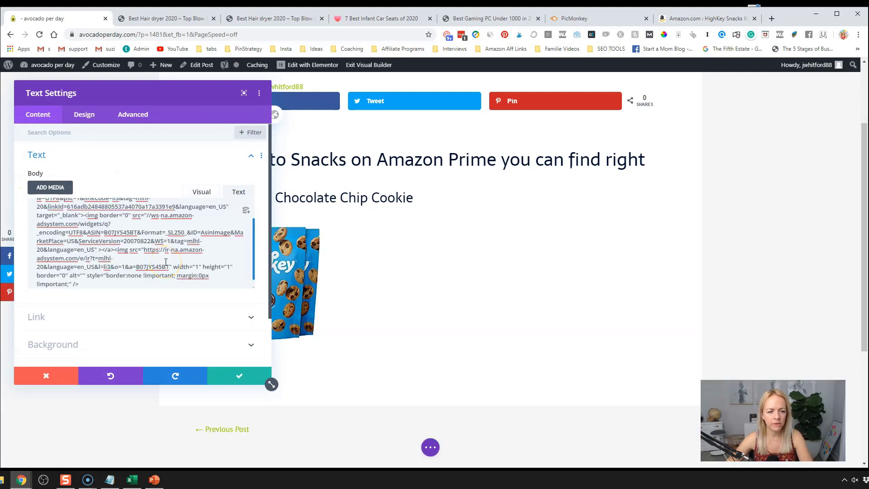
click(197, 191)
click(197, 206)
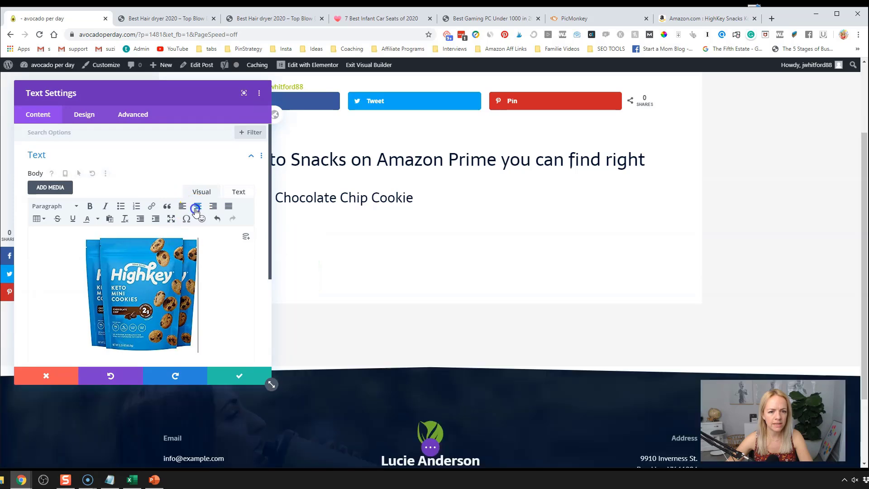
click(227, 378)
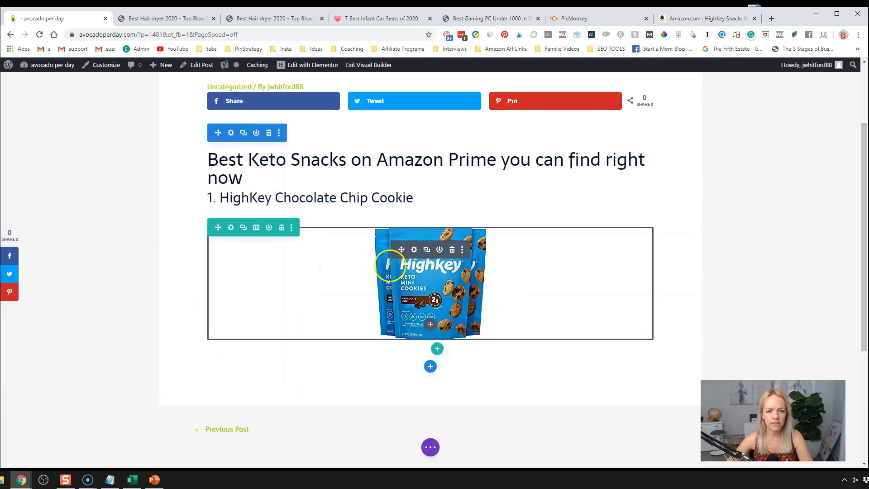
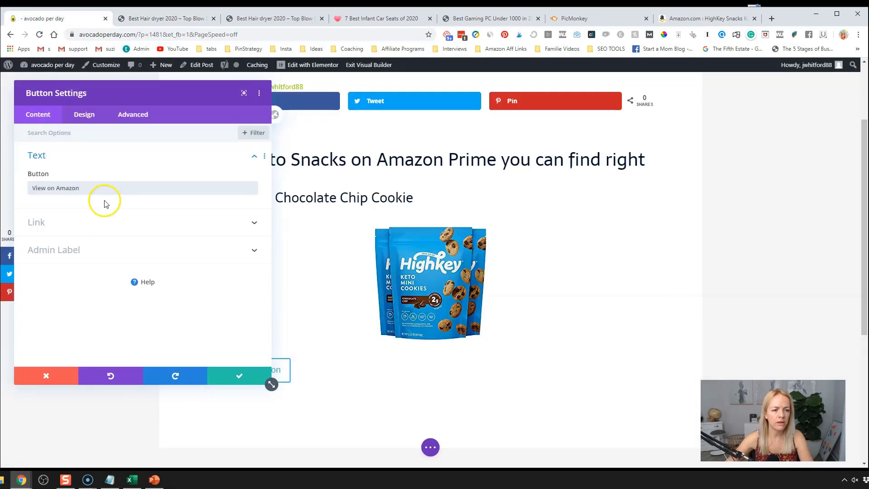
click(91, 222)
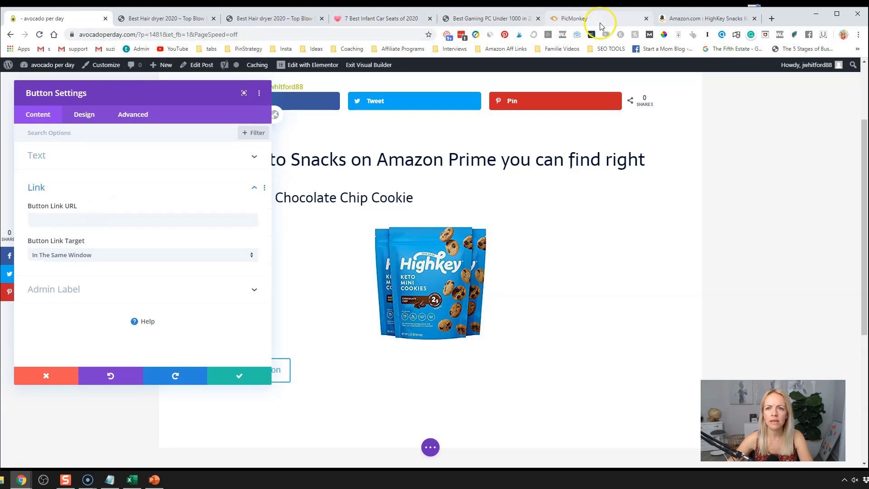
click(683, 19)
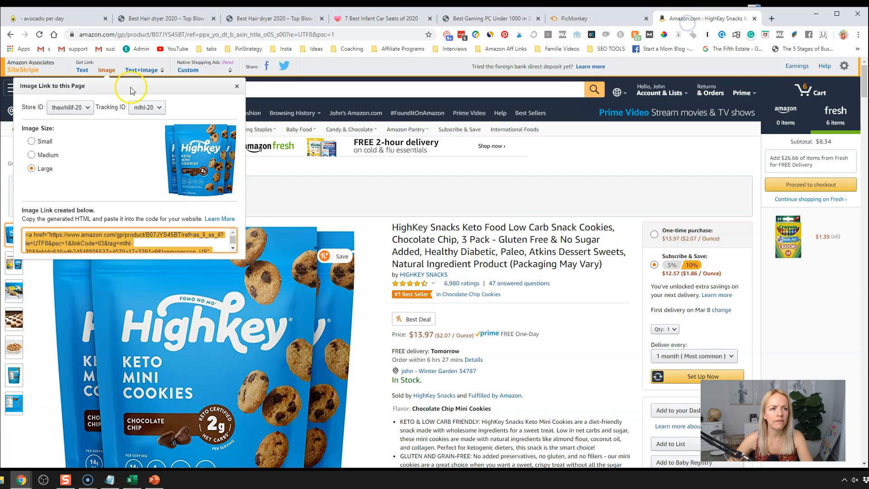
click(80, 71)
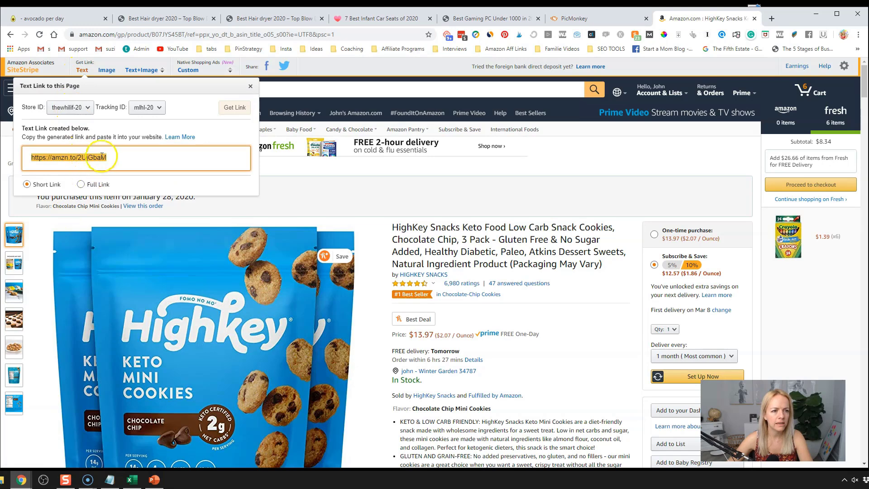
click(57, 18)
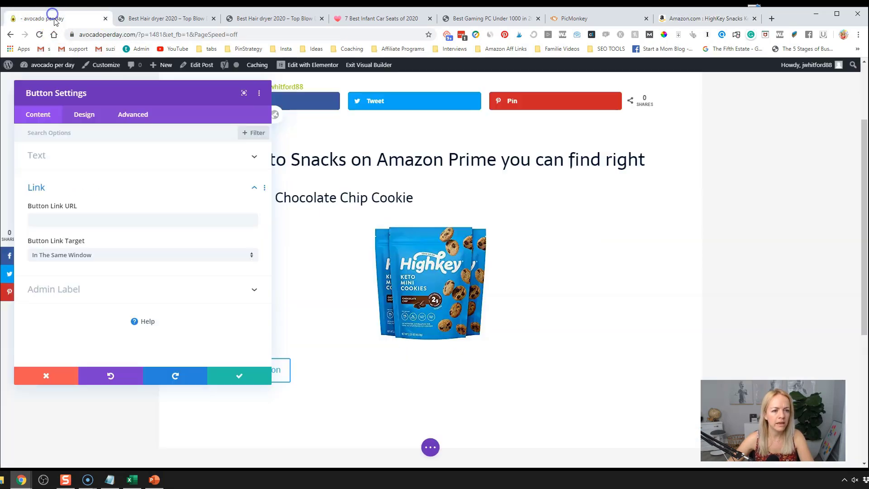
click(62, 219)
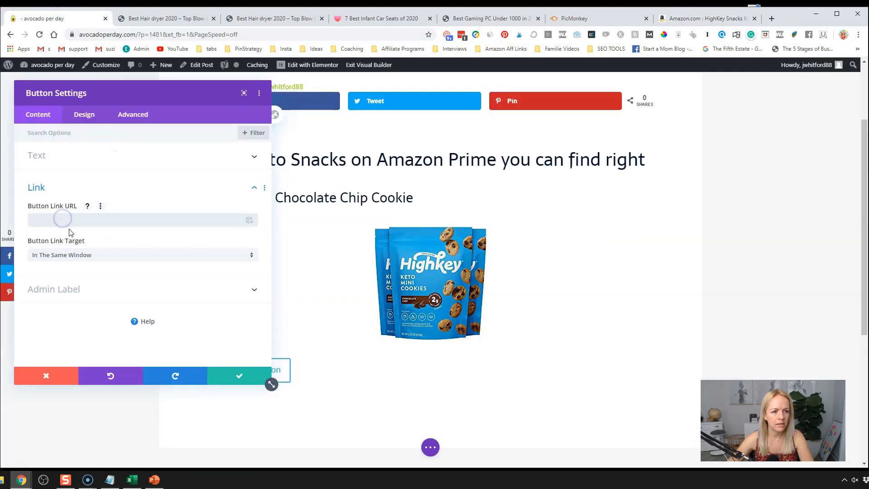
text(https://amzn.to/2UjGbaM)
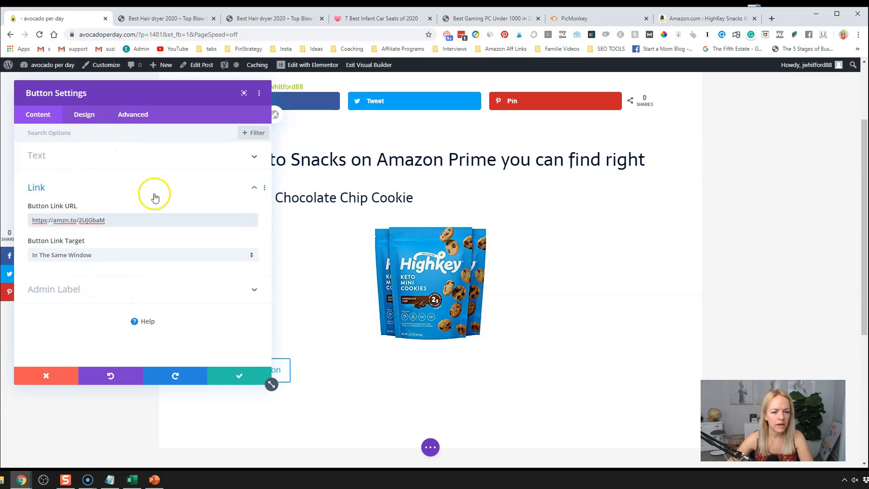
Step: Center the View on Amazon button below the product image, and check the matching button in the hair dryer article
drag(161, 93, 732, 115)
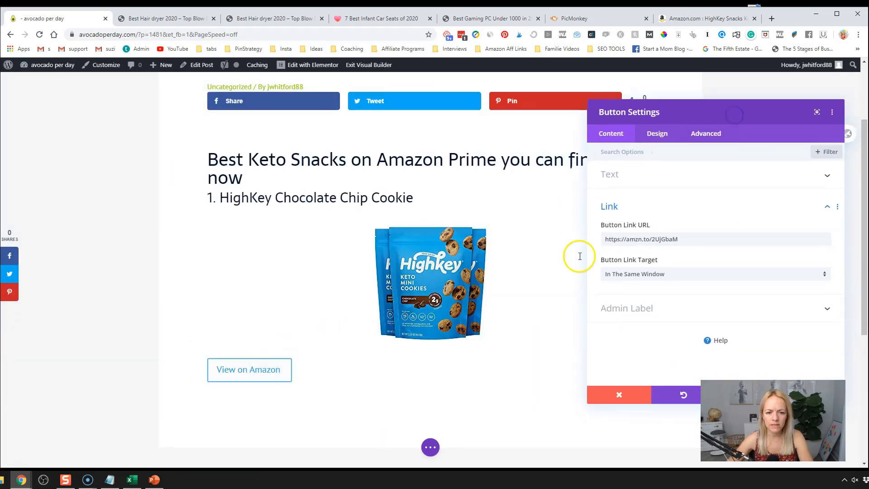
click(657, 133)
click(653, 175)
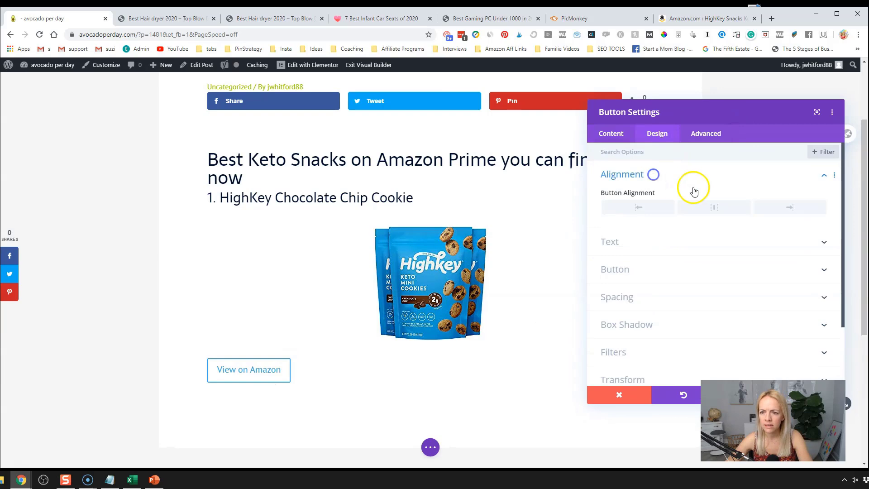
click(713, 207)
click(154, 18)
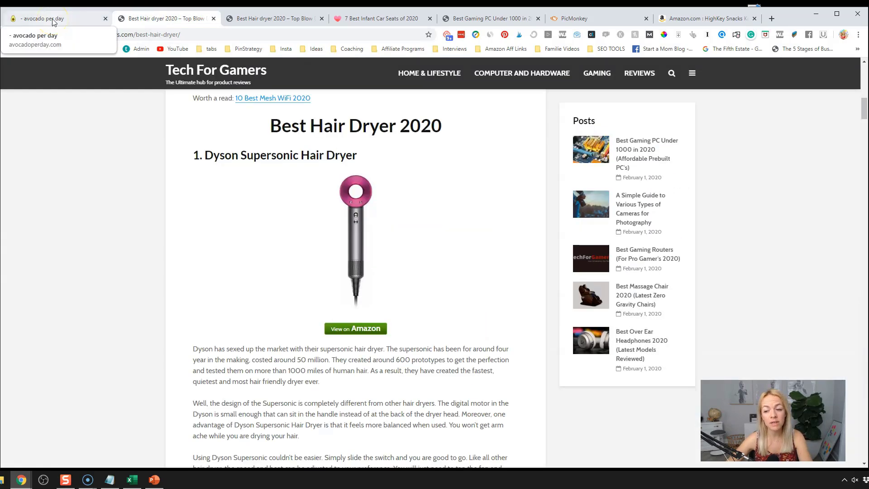
click(717, 18)
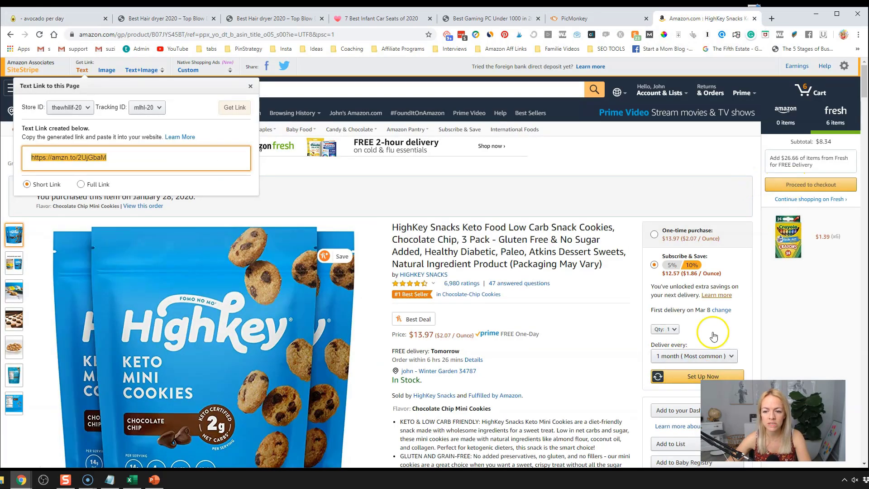
click(42, 18)
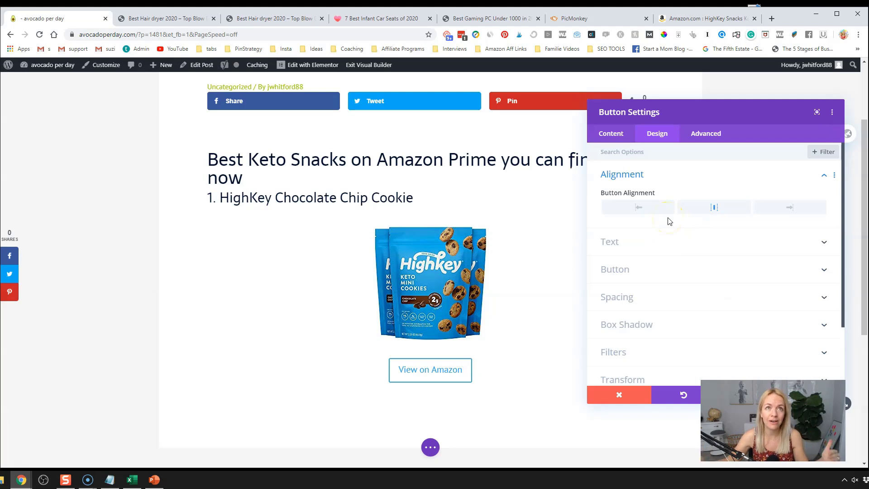
Step: Enable custom styles for the button and give it white text on a #7CDA24 green background
scroll(689, 269, down, 1)
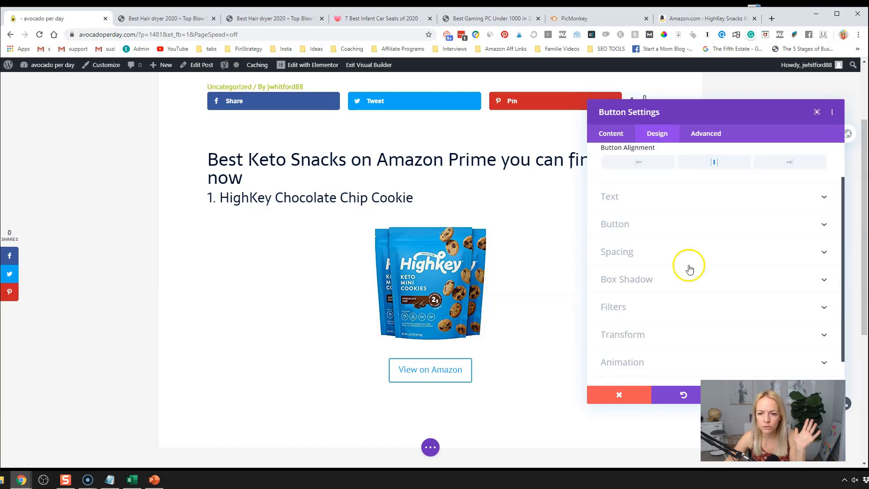
scroll(681, 262, up, 2)
click(632, 269)
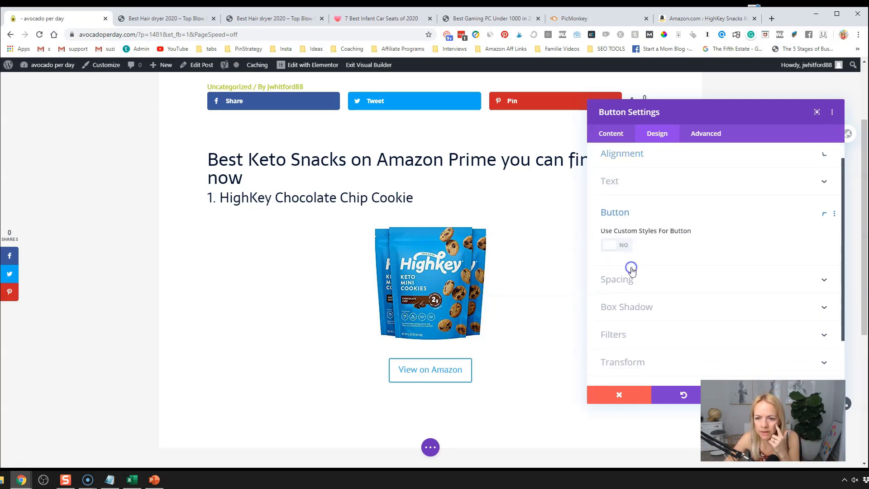
click(624, 188)
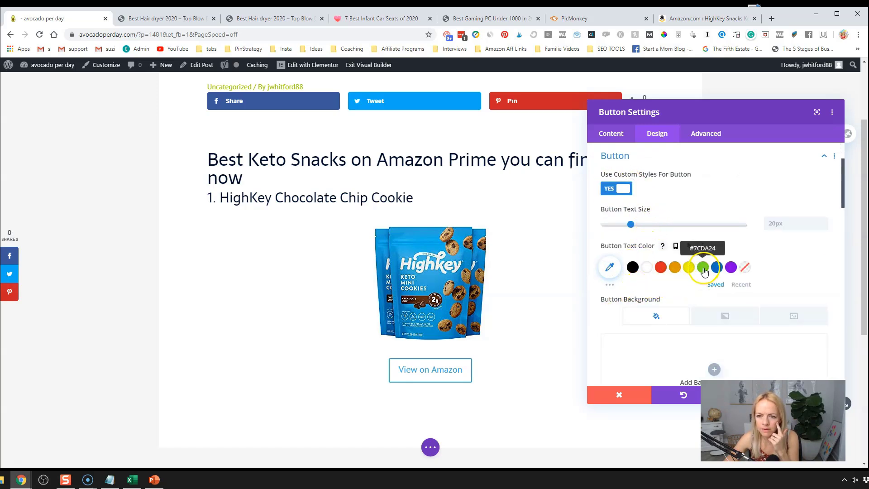
click(646, 267)
scroll(692, 300, down, 1)
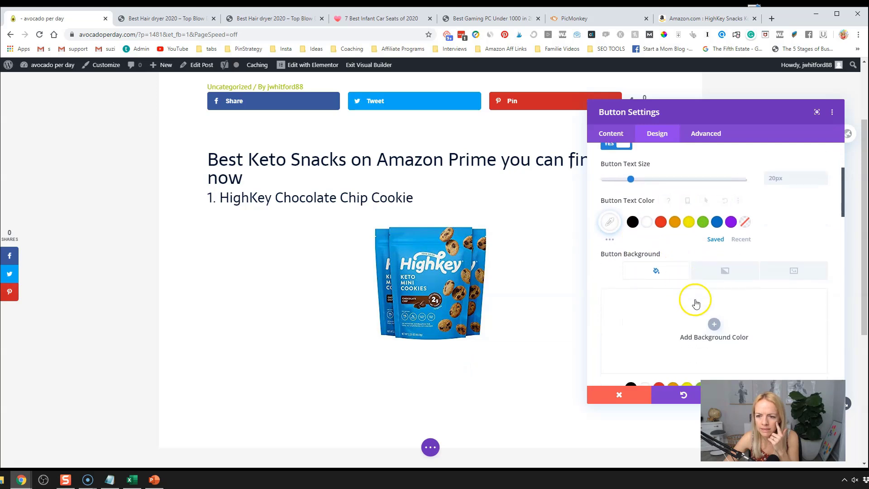
scroll(695, 303, down, 1)
click(701, 342)
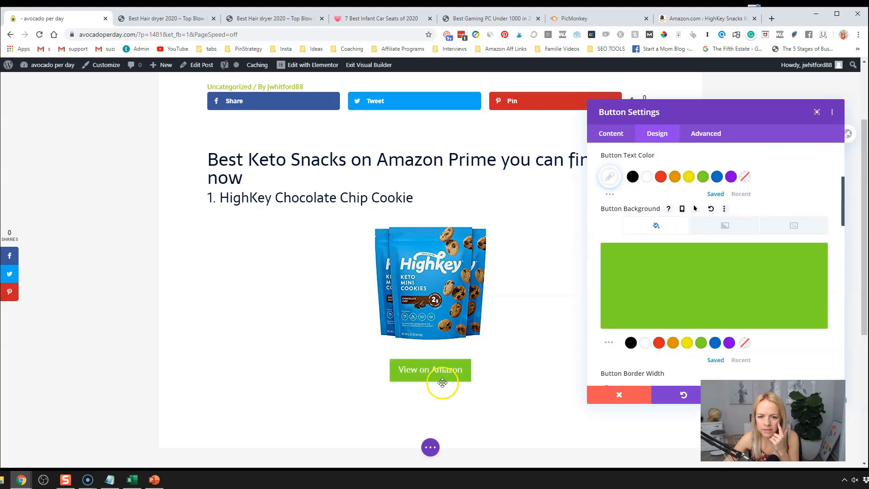
Step: Darken the button's background to #46ad1d green and save the button module
click(752, 255)
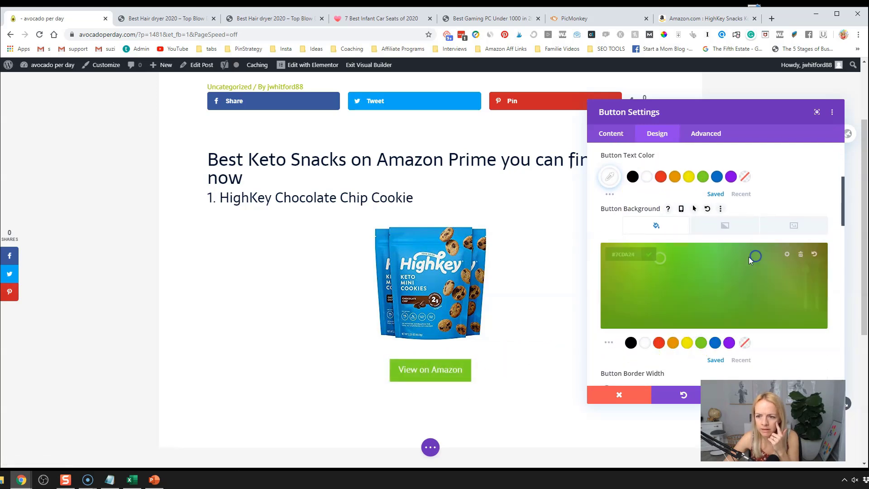
click(662, 261)
drag(657, 265, 670, 272)
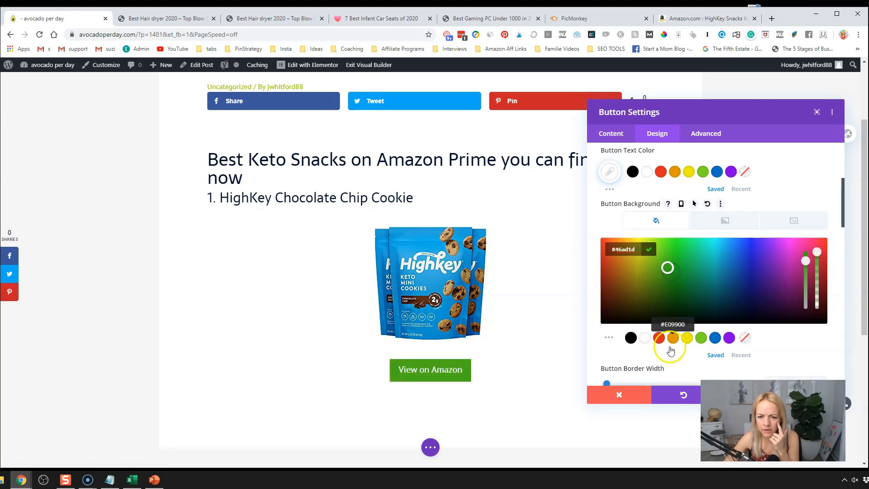
scroll(784, 362, down, 1)
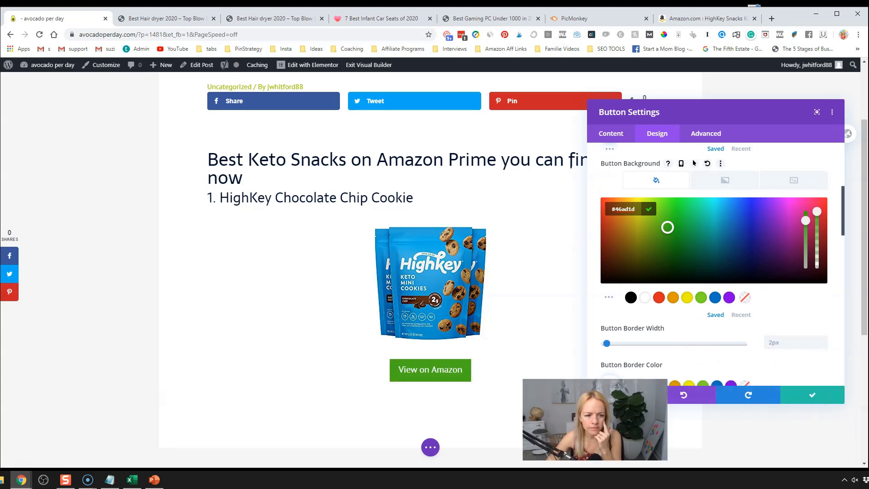
click(808, 395)
Step: Insert a single-column row with a text module below the View on Amazon button
scroll(436, 264, down, 2)
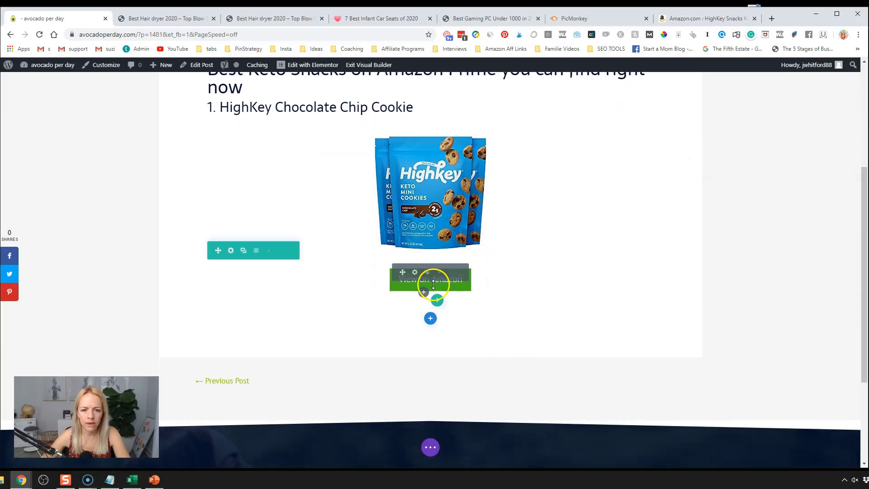
click(437, 299)
click(385, 150)
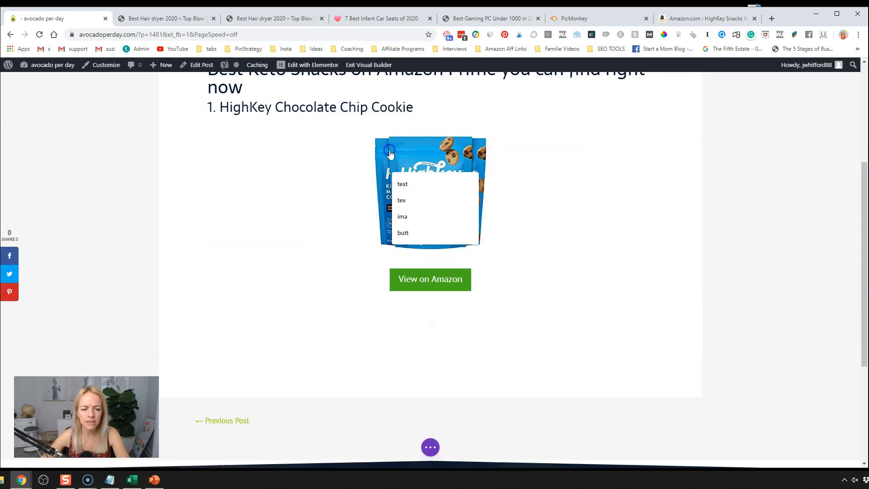
text(text)
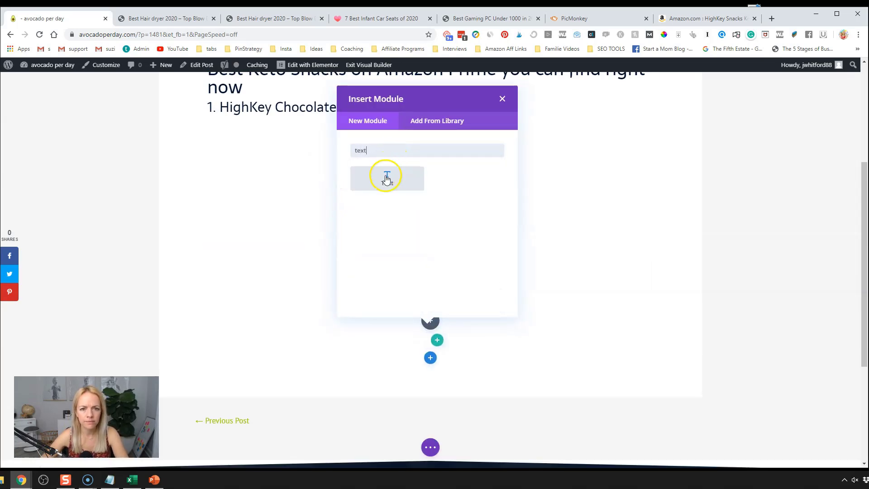
click(386, 174)
Step: Duplicate the placeholder paragraph until the text module holds five copies, and save the module
click(637, 283)
drag(765, 302, 604, 256)
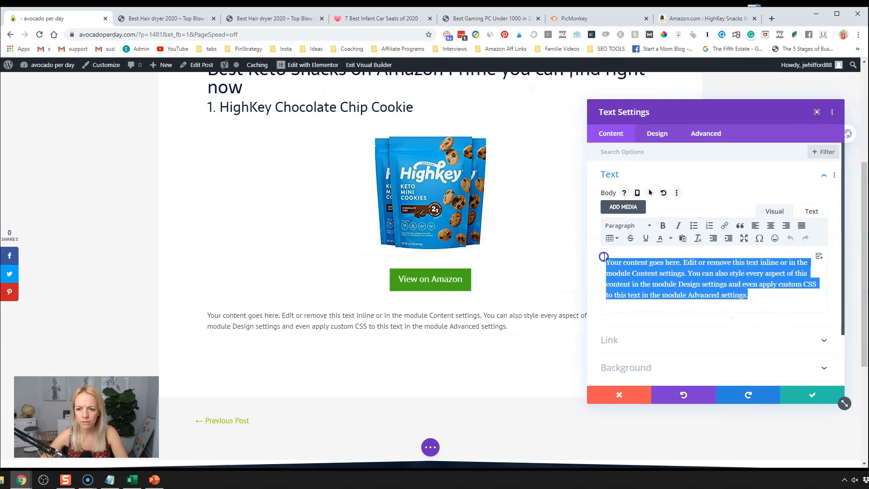
key(ctrl+c)
click(764, 298)
key(Return)
key(ctrl+v)
key(Return)
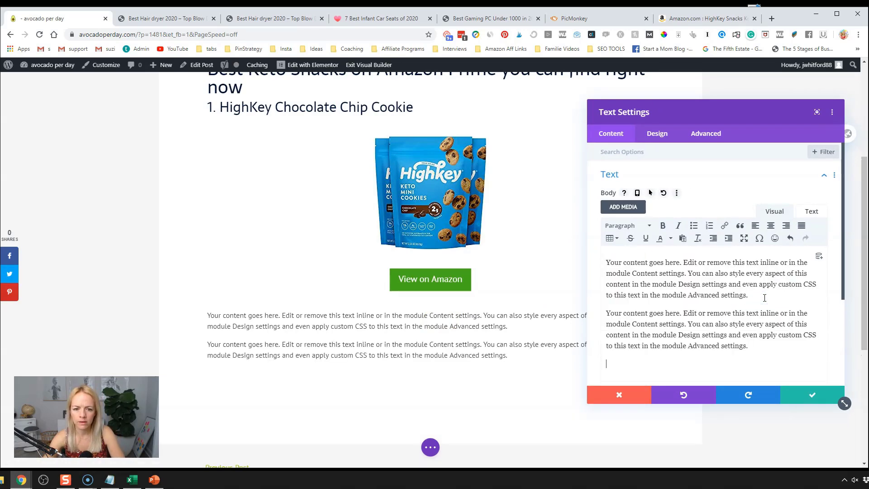
key(ctrl+v)
key(Return)
key(ctrl+v)
key(Return)
key(ctrl+v)
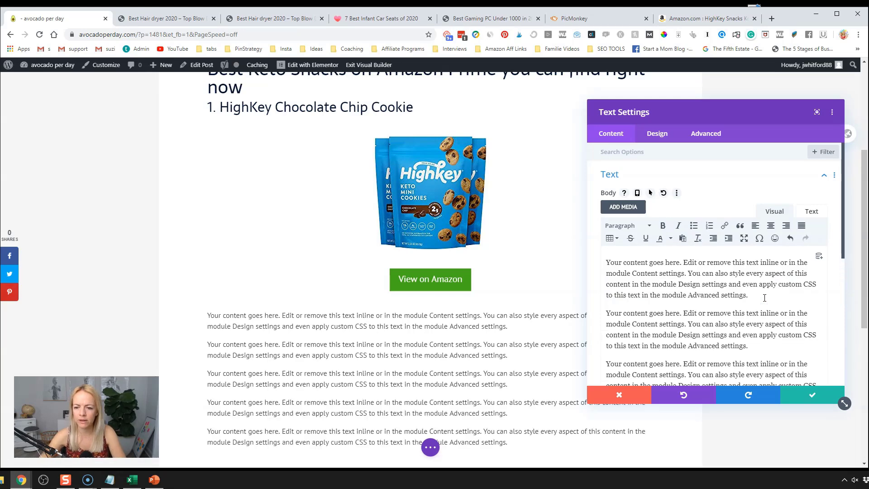
scroll(743, 312, down, 2)
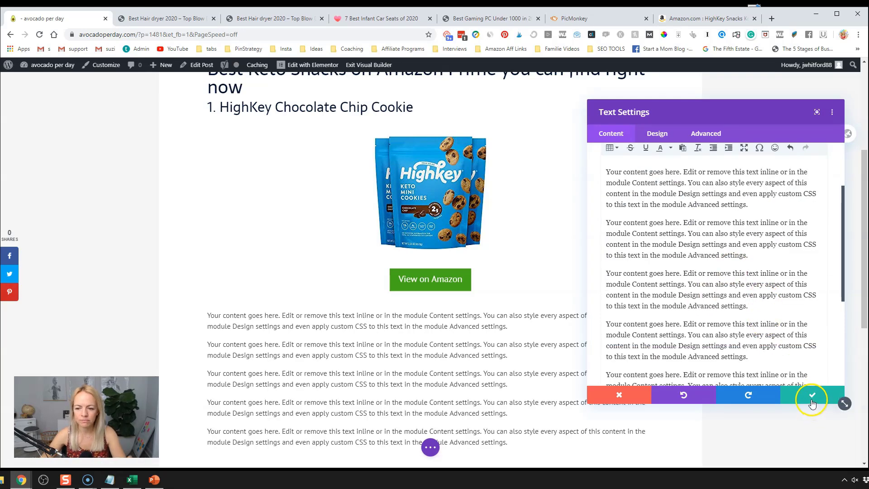
click(812, 396)
Step: Review the HighKey product block from its heading down through the image, View on Amazon button and placeholder text
scroll(510, 382, down, 2)
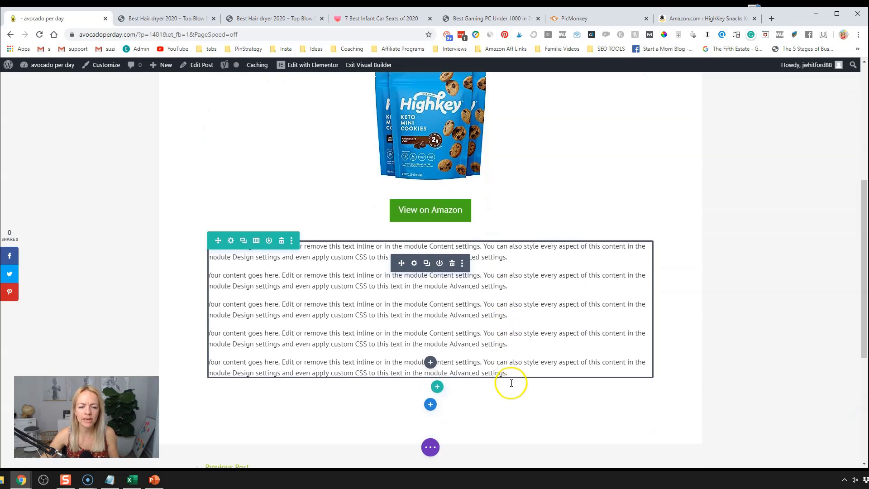
scroll(498, 314, up, 2)
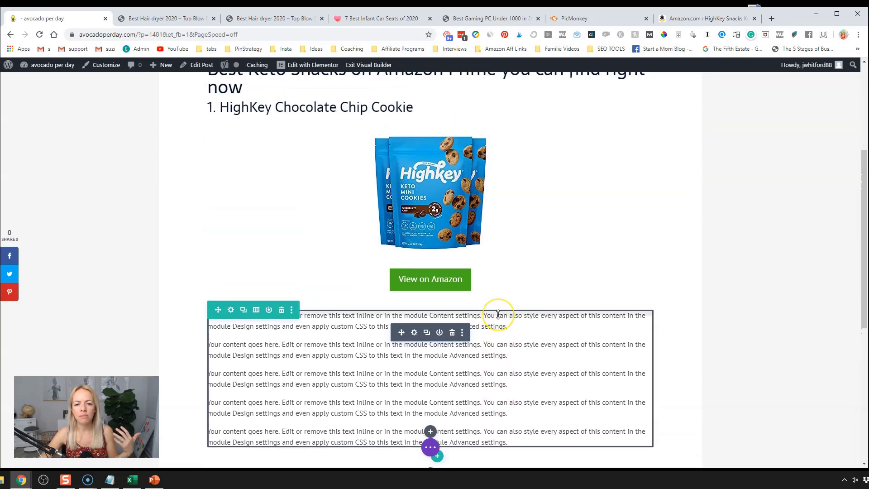
scroll(497, 319, up, 2)
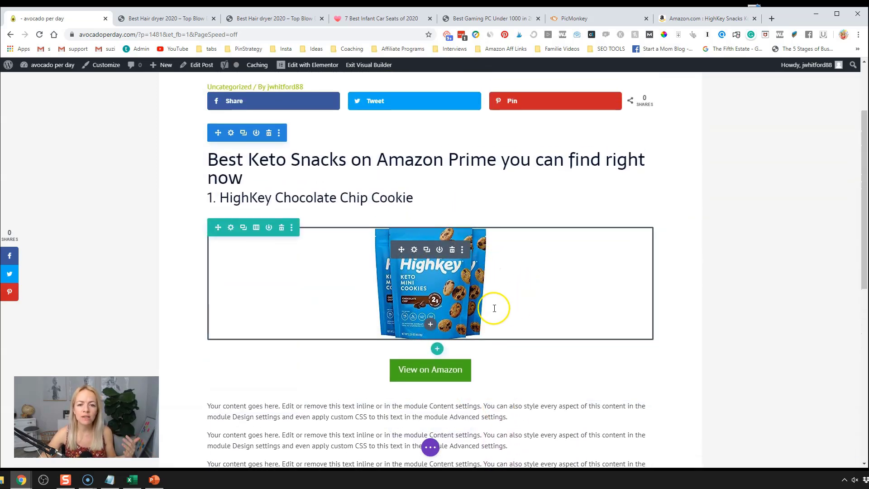
scroll(494, 307, down, 2)
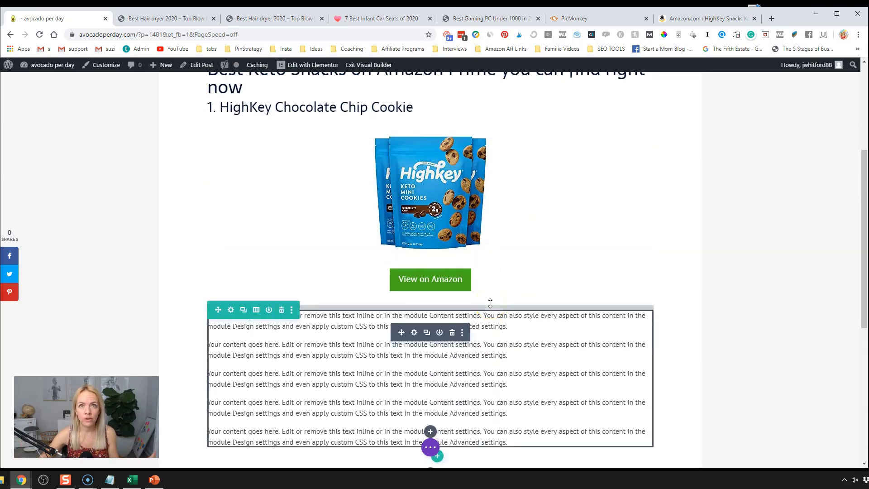
scroll(490, 303, up, 1)
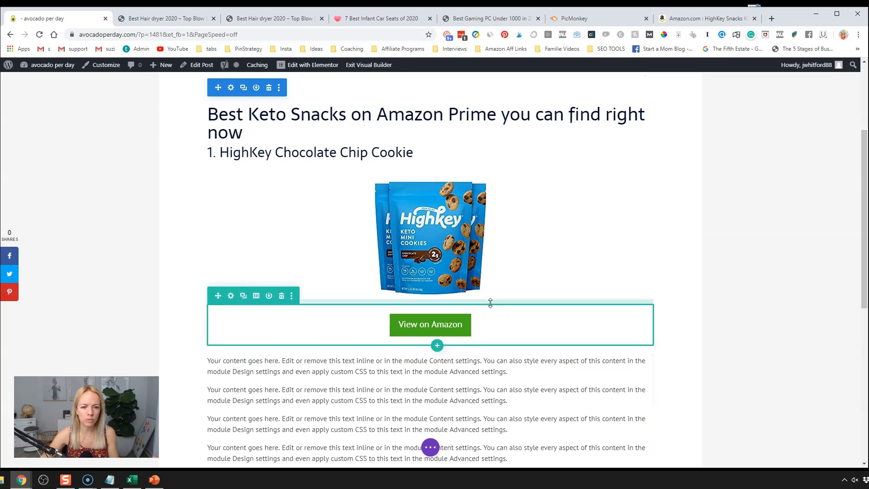
scroll(508, 295, up, 1)
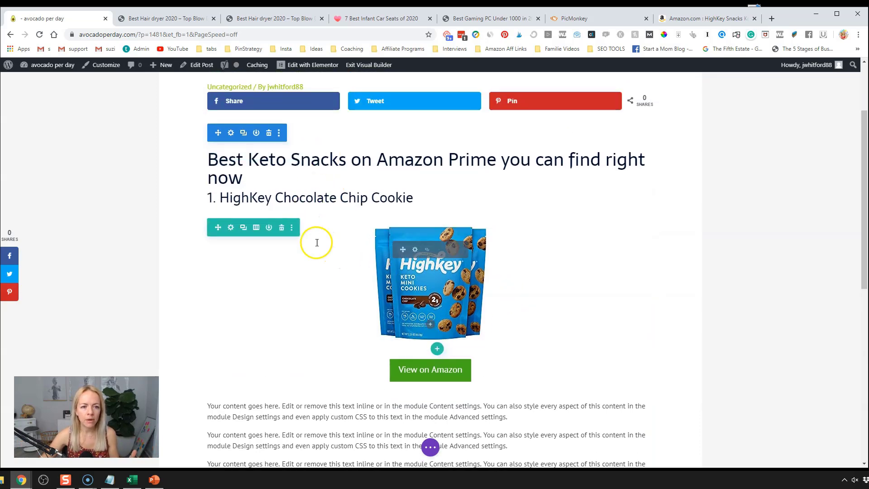
scroll(310, 212, down, 4)
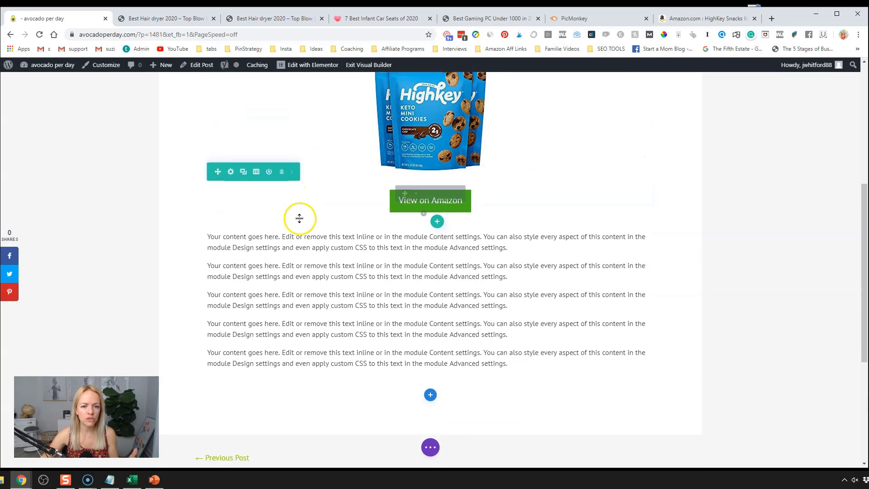
Step: Compare the post's heading and product layout with the Tech For Gamers Best Hair Dryer 2020 article
click(153, 20)
scroll(306, 254, down, 7)
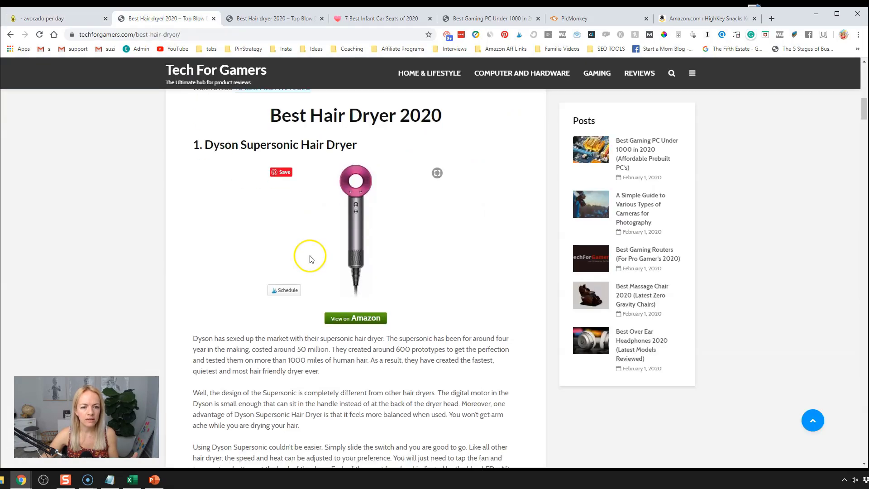
scroll(310, 259, up, 7)
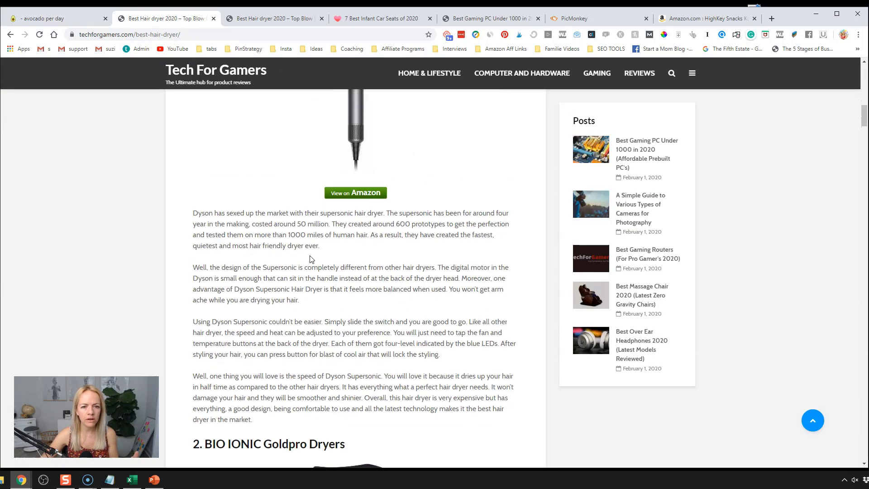
scroll(310, 259, down, 4)
scroll(311, 259, up, 6)
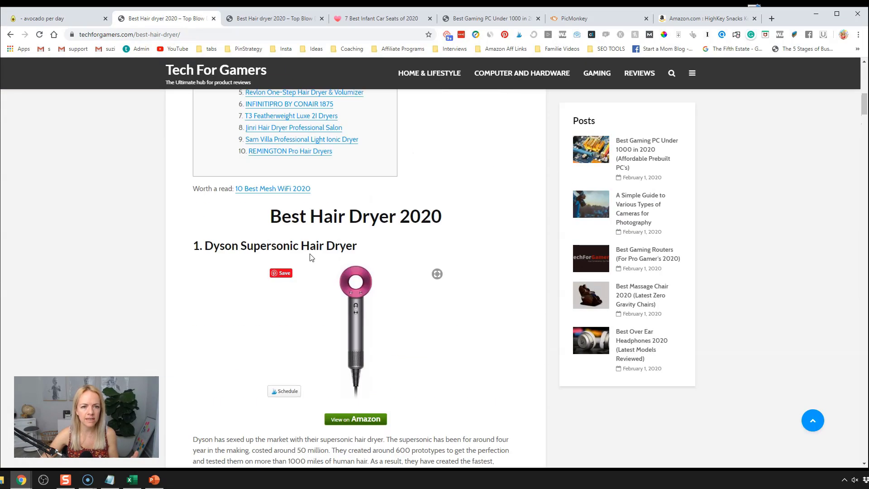
click(81, 20)
scroll(452, 237, up, 6)
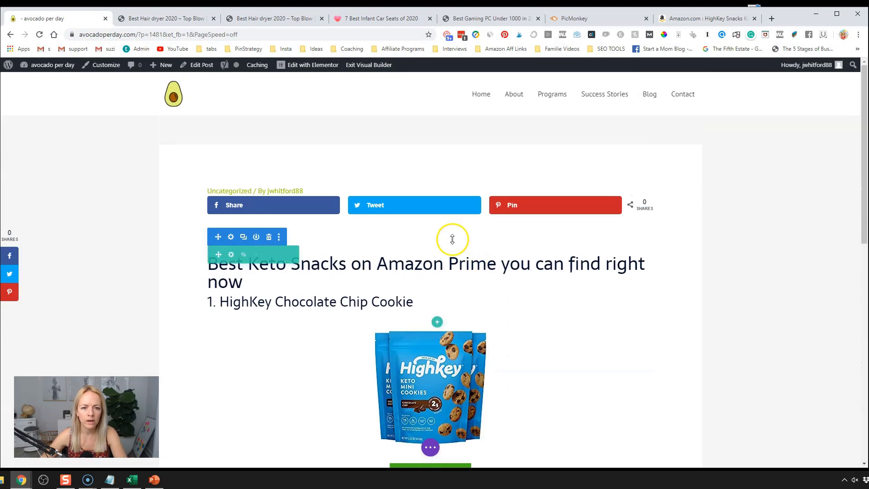
click(166, 19)
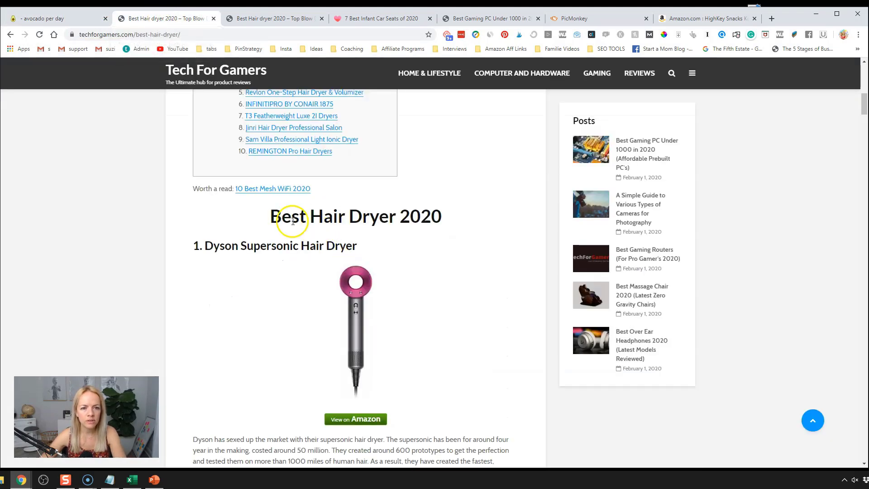
Step: In the keto post, shorten the main heading to "Best Keto Snacks 2020" and add a blank line beneath it
click(78, 20)
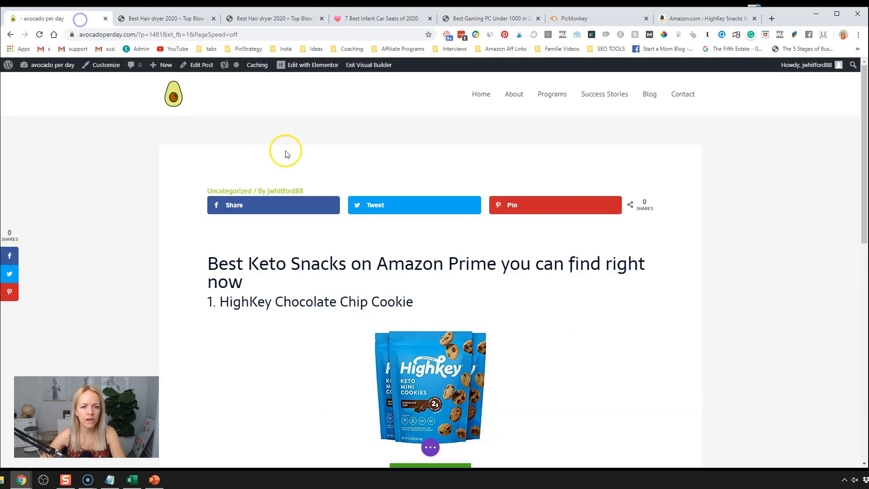
click(414, 278)
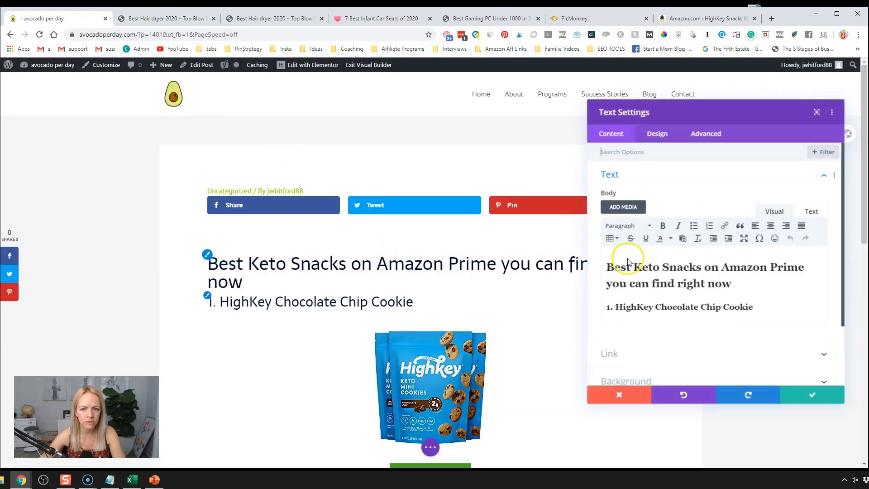
drag(741, 284, 705, 268)
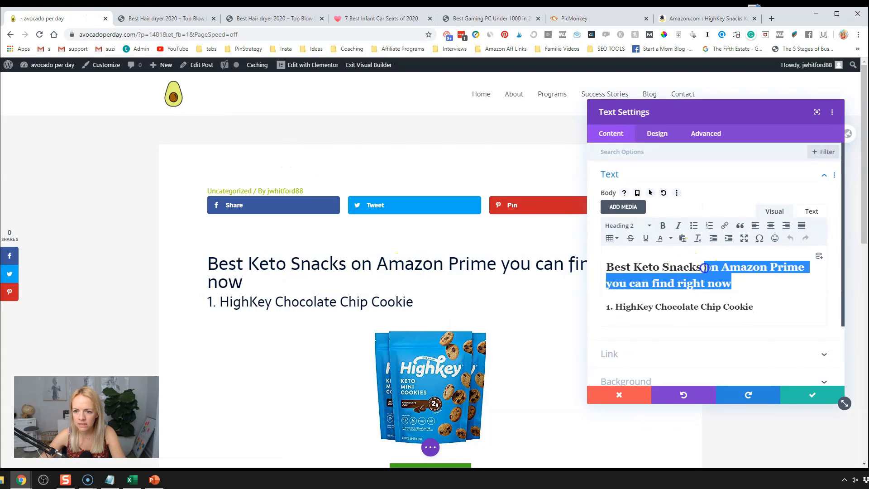
text(2020)
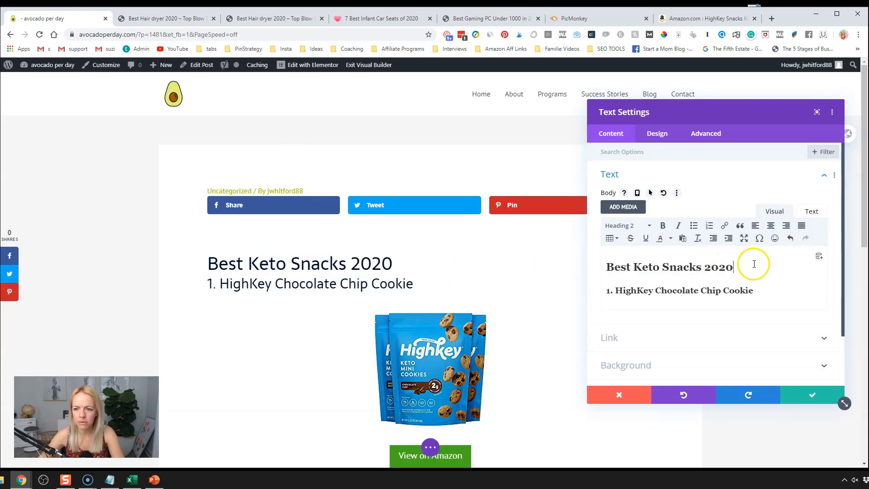
key(Return)
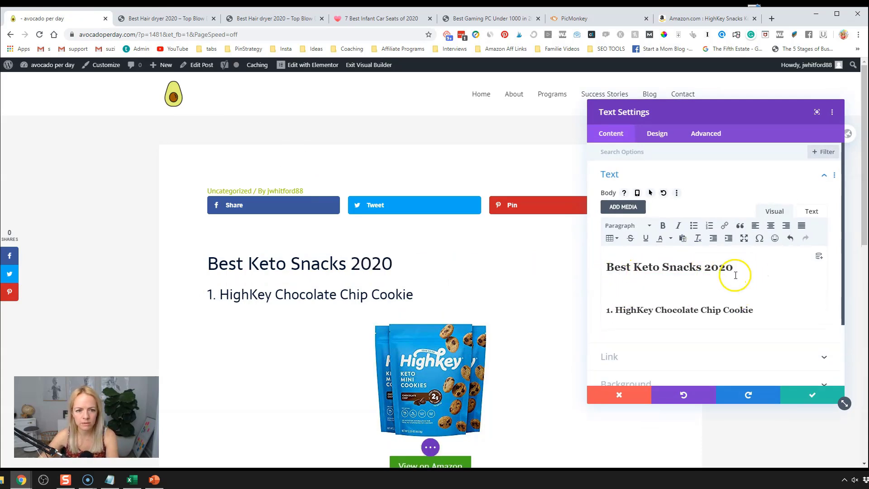
Step: Make the "Best Keto Snacks 2020" heading bold and centred, and save the text module
drag(741, 267, 588, 266)
click(662, 226)
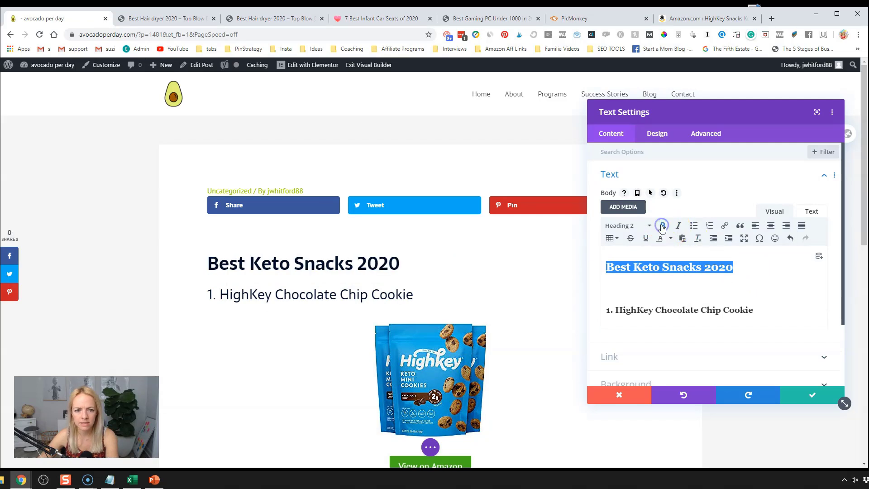
click(771, 226)
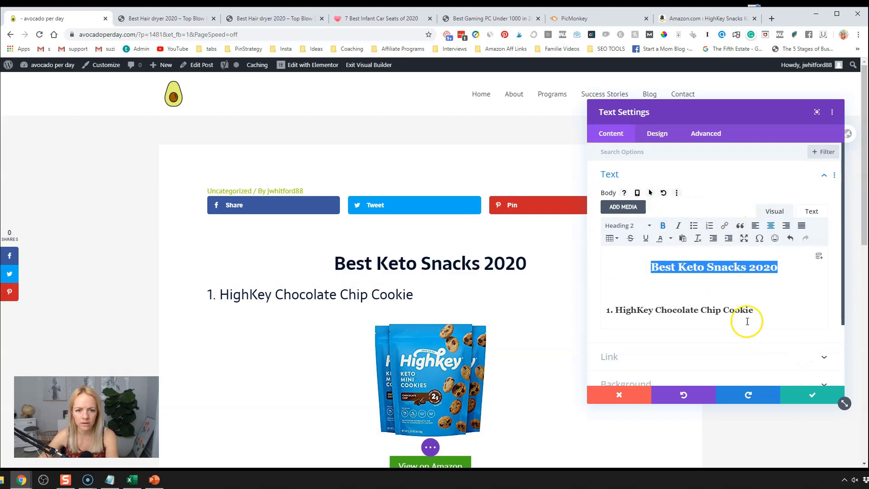
click(179, 20)
click(47, 14)
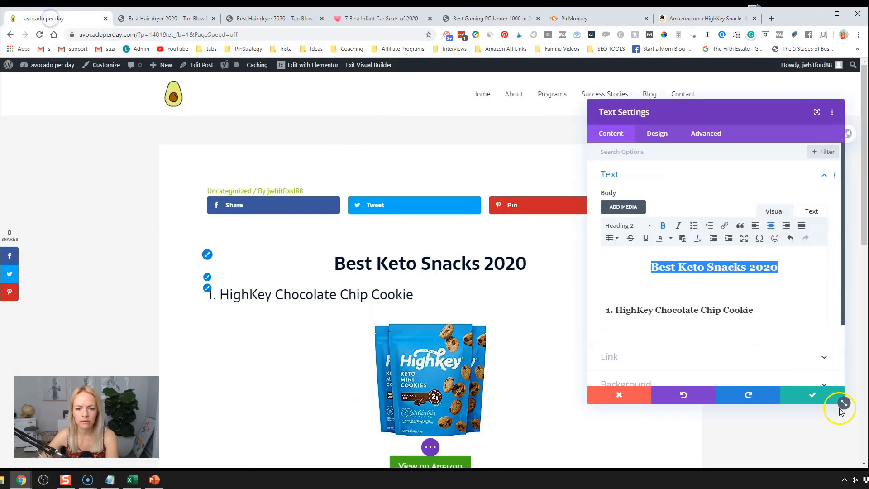
click(800, 392)
Step: Duplicate the whole section containing the heading, HighKey image, View on Amazon button and placeholder text
scroll(457, 296, down, 6)
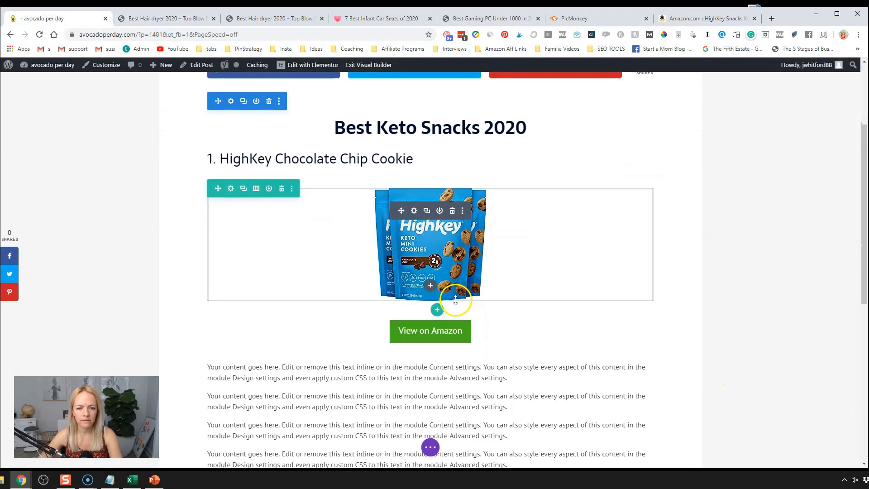
scroll(456, 300, up, 2)
scroll(456, 301, up, 1)
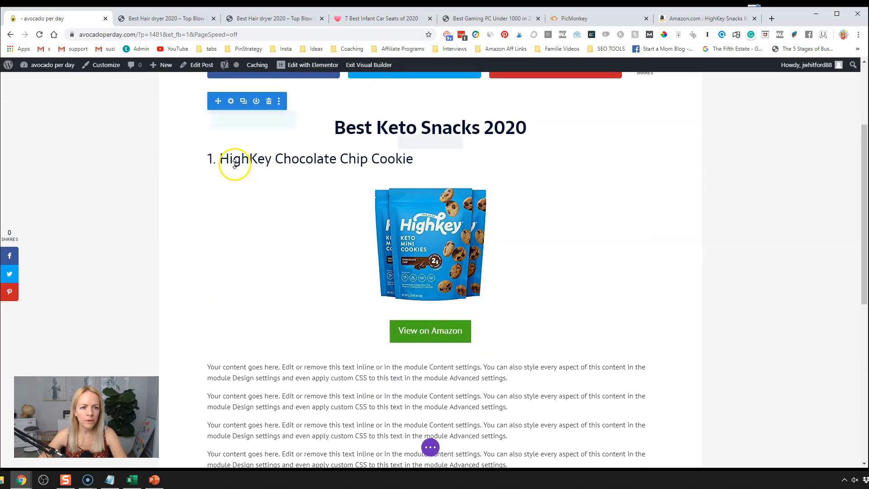
scroll(234, 103, down, 1)
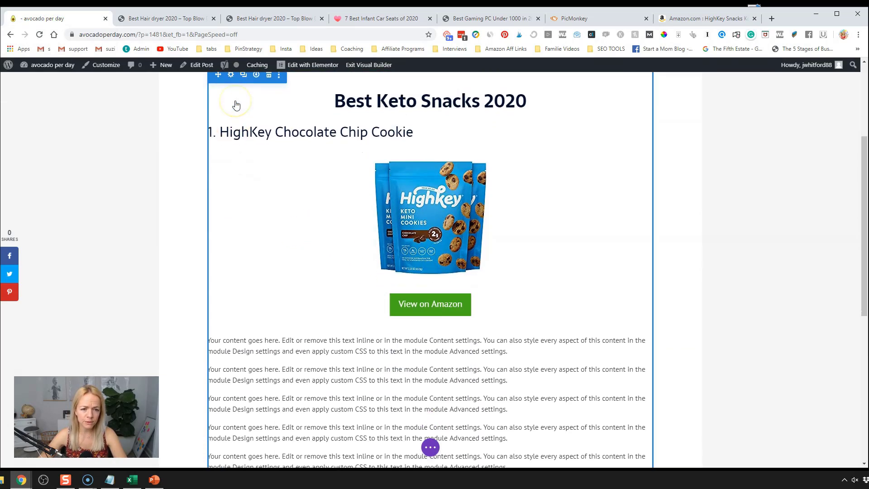
scroll(218, 144, up, 2)
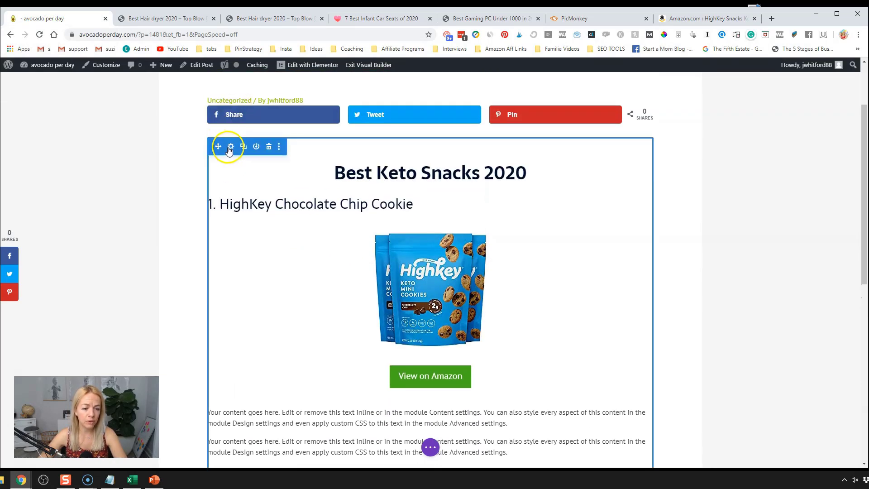
scroll(227, 148, down, 6)
scroll(227, 130, up, 5)
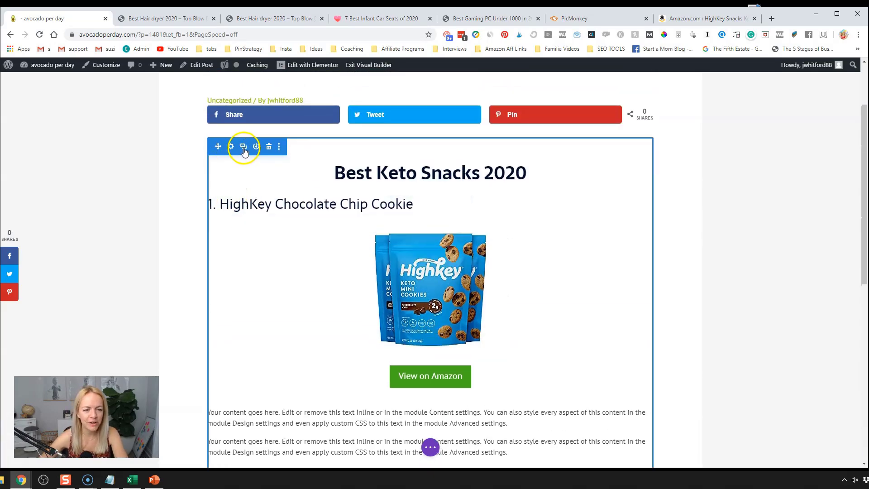
click(244, 147)
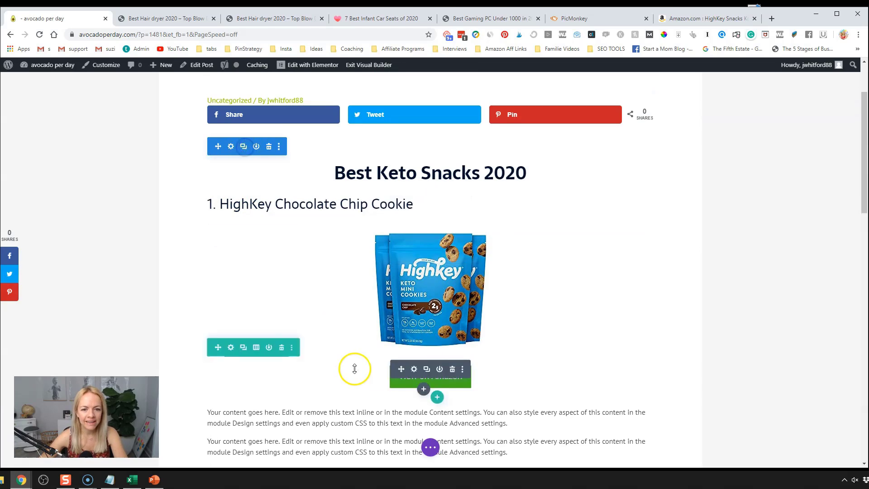
Step: Remove the "Best Keto Snacks 2020" heading and the blank line from the duplicated section's text module
scroll(355, 366, down, 10)
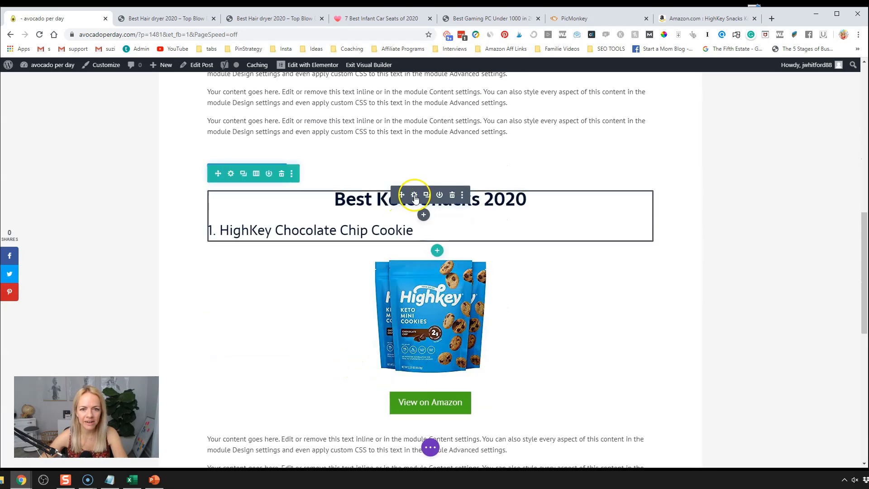
click(413, 189)
drag(647, 267, 794, 288)
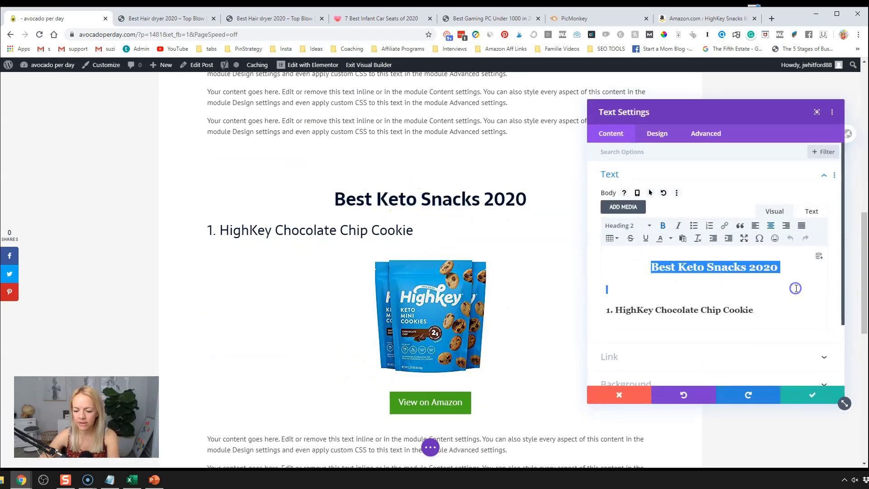
key(BackSpace)
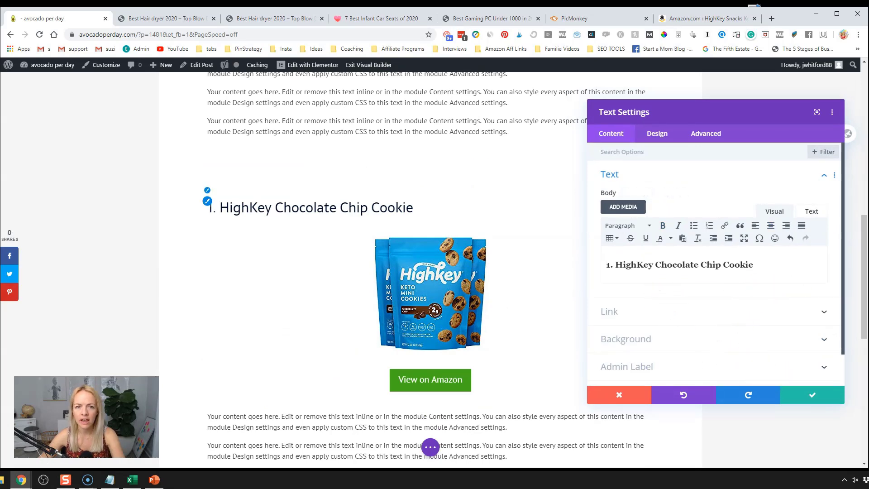
Step: Switch to Amazon, open the Pyure Organic Hazelnut Spread with Cocoa product page and examine its feature list
click(674, 19)
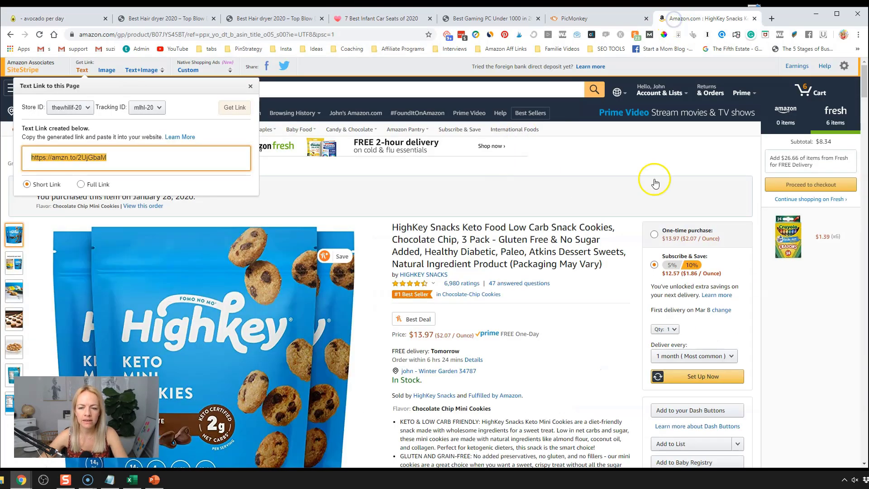
click(471, 84)
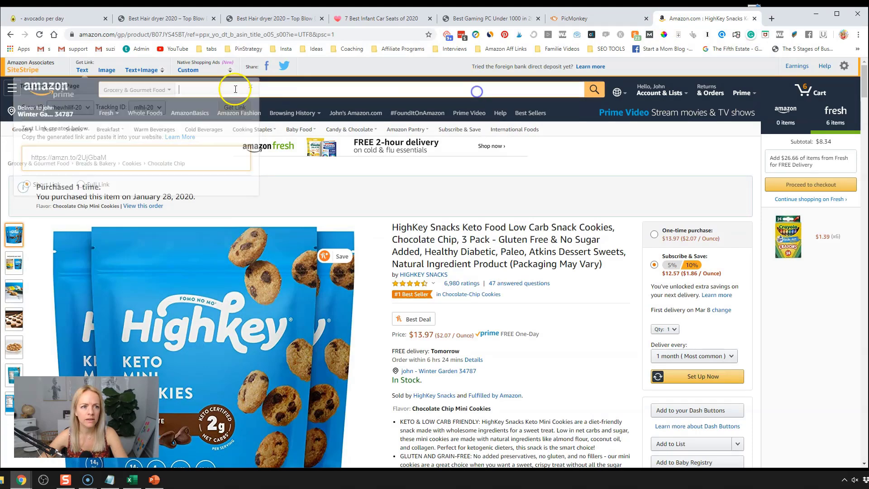
mouse_move(358, 130)
click(415, 158)
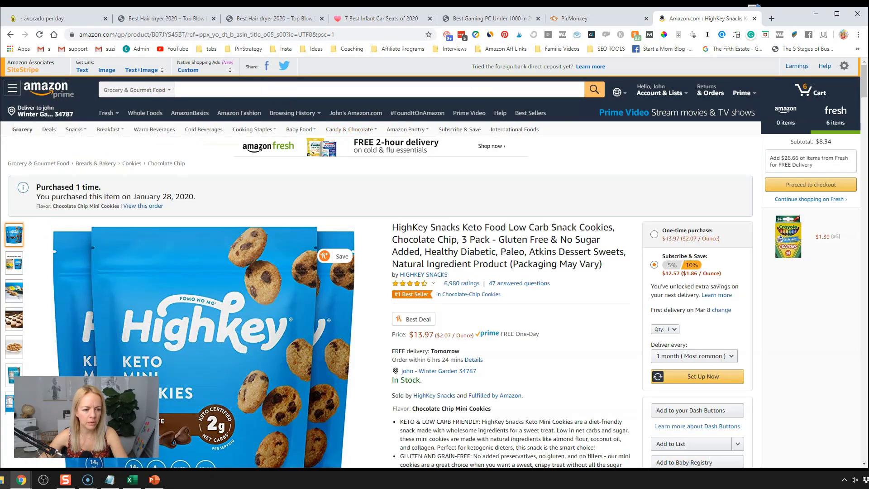
scroll(383, 282, down, 3)
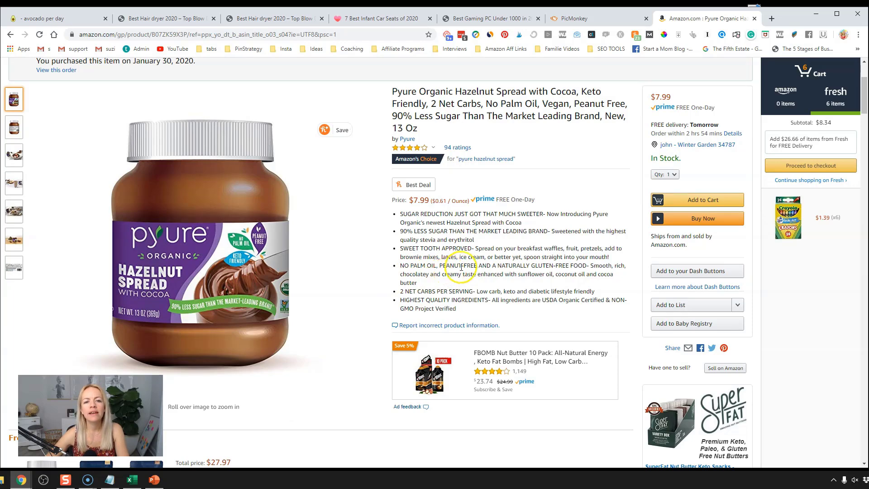
scroll(461, 267, up, 1)
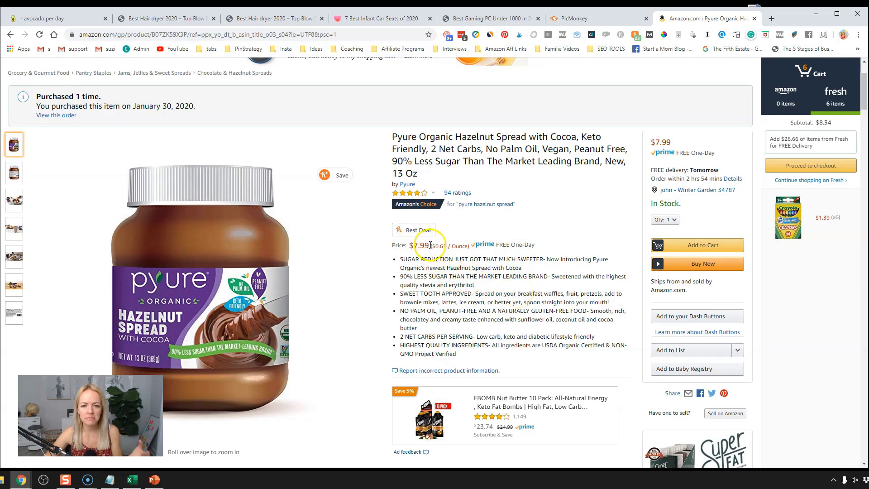
click(441, 278)
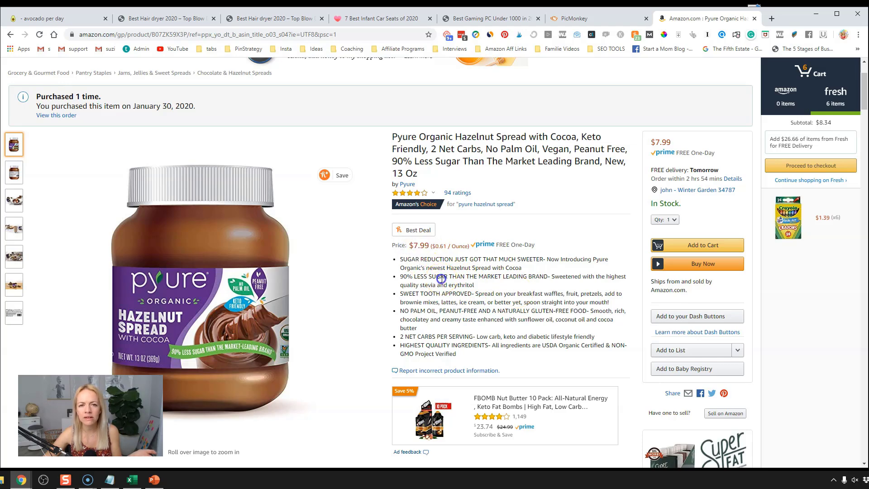
Step: Copy "Pyure Organic Hazelnut Spread with Cocoa" from the product title on the Amazon page
scroll(441, 279, up, 1)
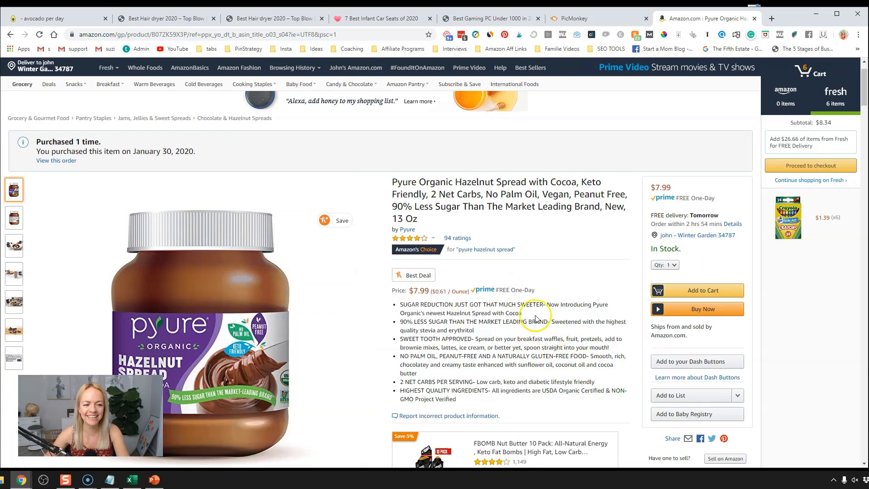
scroll(507, 206, up, 1)
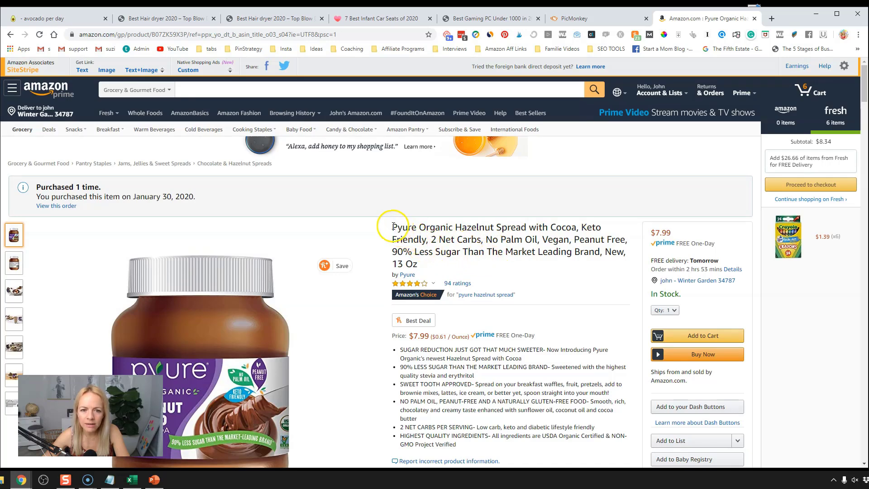
drag(393, 227, 524, 225)
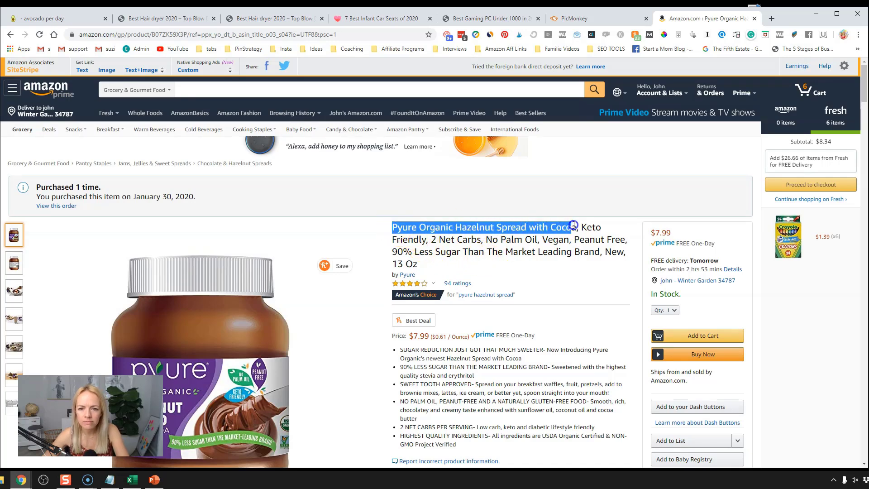
Step: Switch back to the Divi post, change the duplicated section's heading to "2. Pyure Organic Hazelnut Spread with Cocoa" and save the text module
click(57, 20)
click(653, 266)
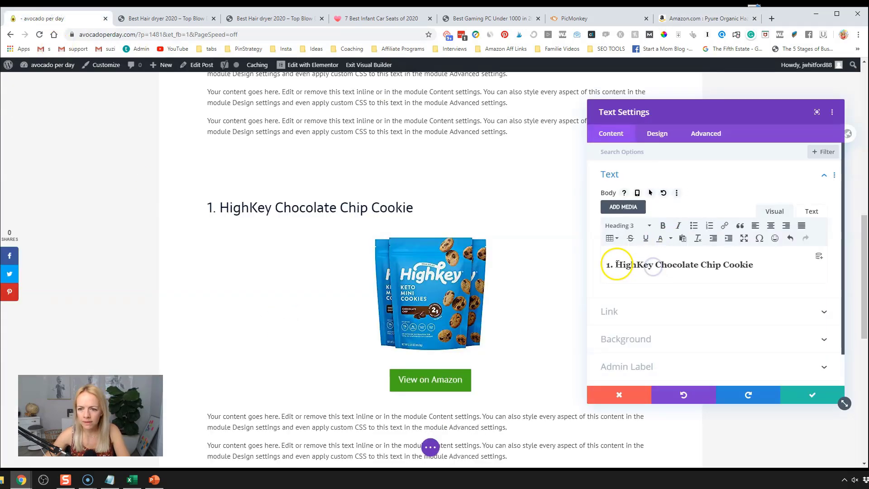
drag(617, 264, 753, 264)
text(Pyure Organic Hazelnut Spread with Cocoa)
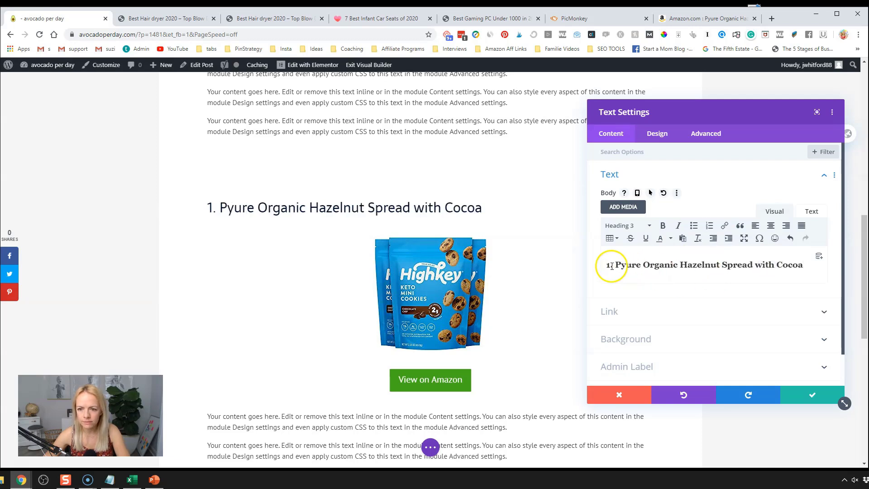
text(2)
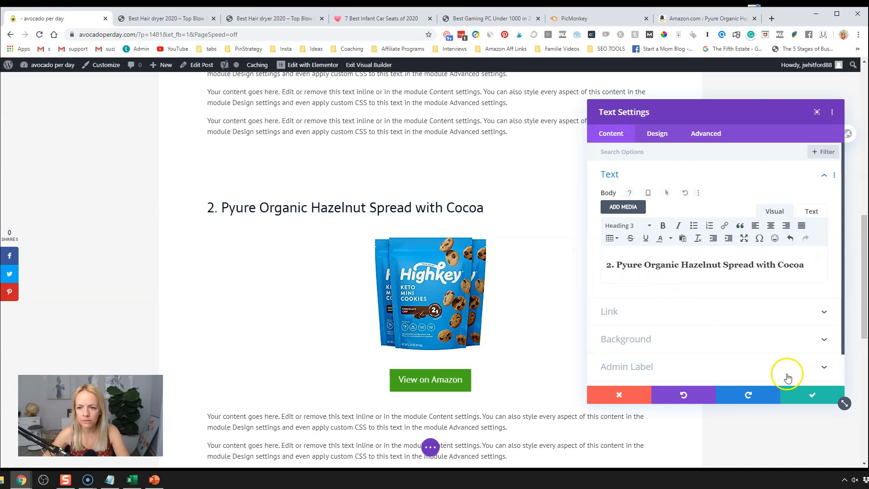
click(807, 397)
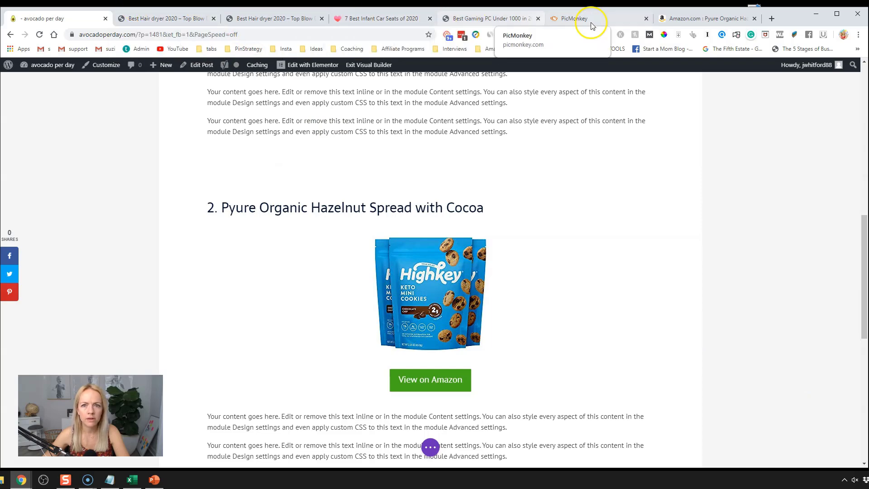
Step: Switch to Amazon and generate the Large image affiliate link for the Pyure hazelnut spread with SiteStripe
click(683, 21)
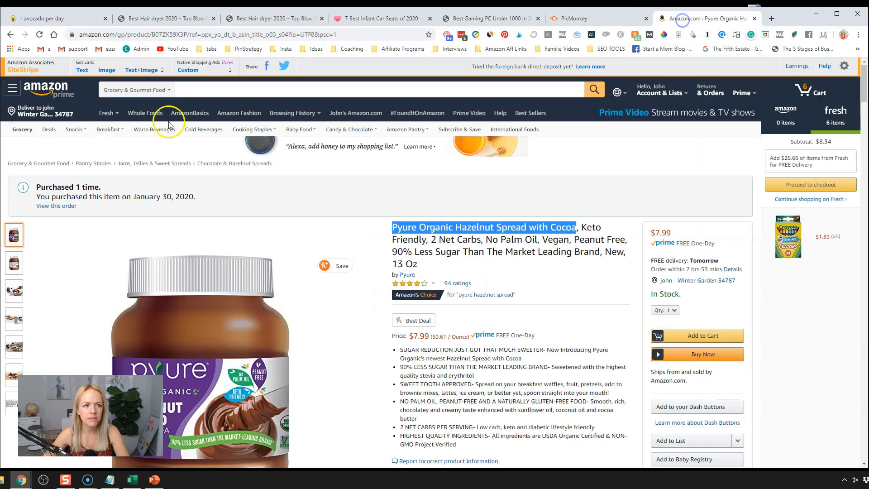
click(107, 70)
click(32, 169)
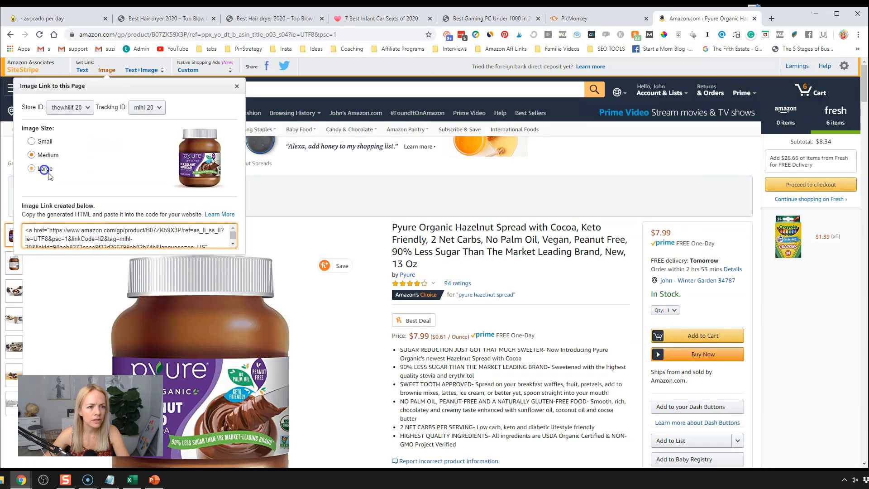
Step: Replace the HighKey image code in the second section with the copied Pyure image link, centre the image and save the module
click(55, 18)
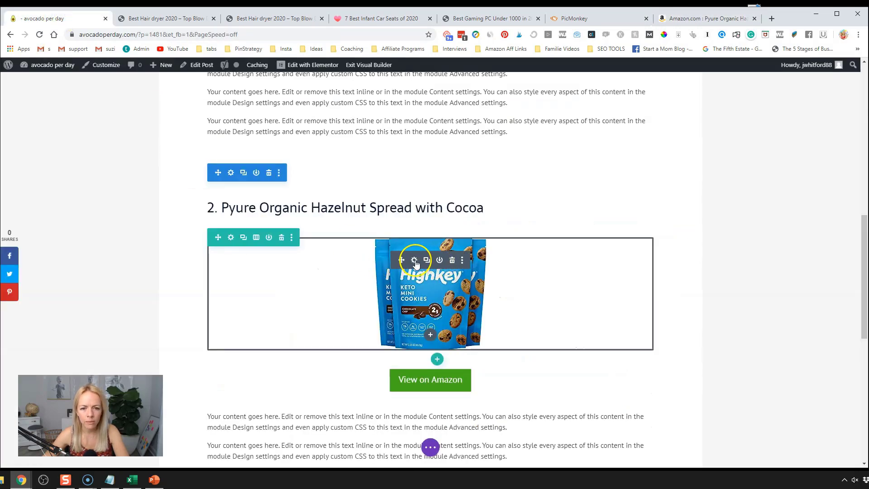
click(414, 260)
click(809, 212)
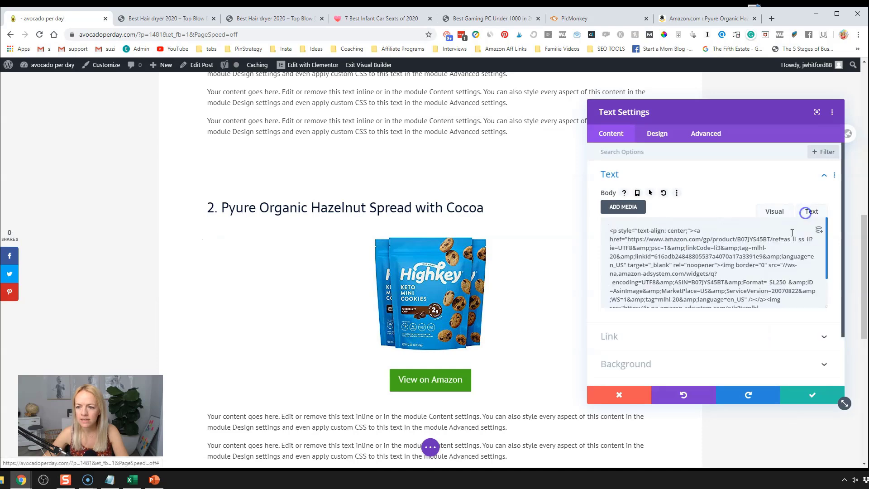
drag(606, 229, 785, 323)
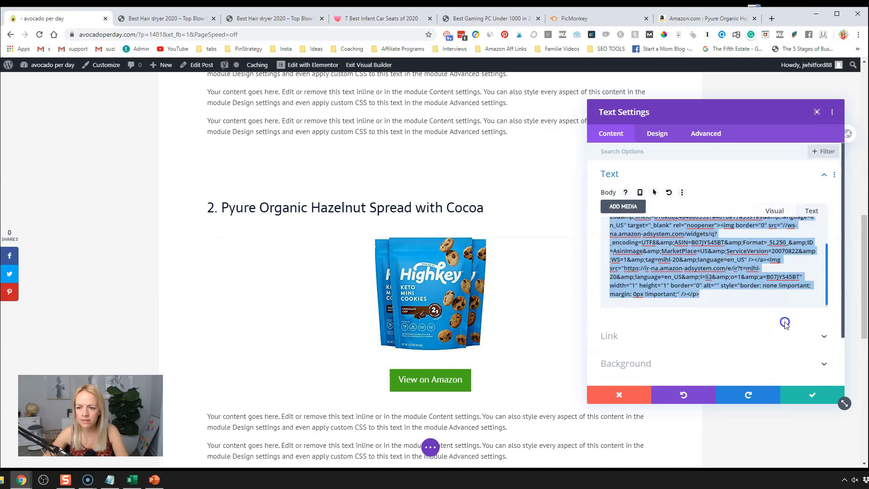
key(ctrl+v)
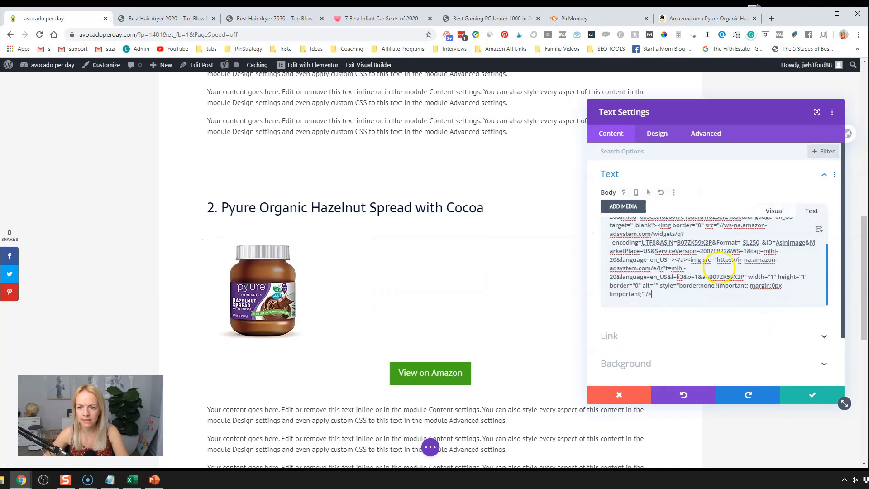
click(775, 211)
click(771, 224)
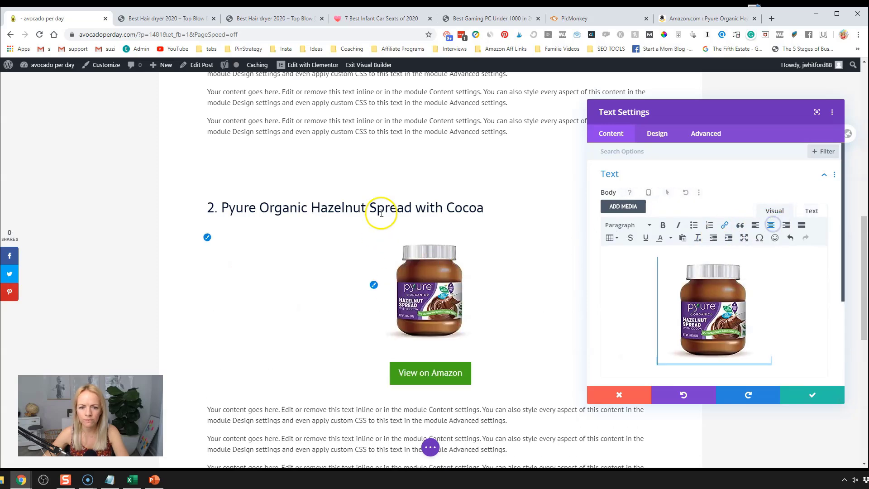
click(805, 400)
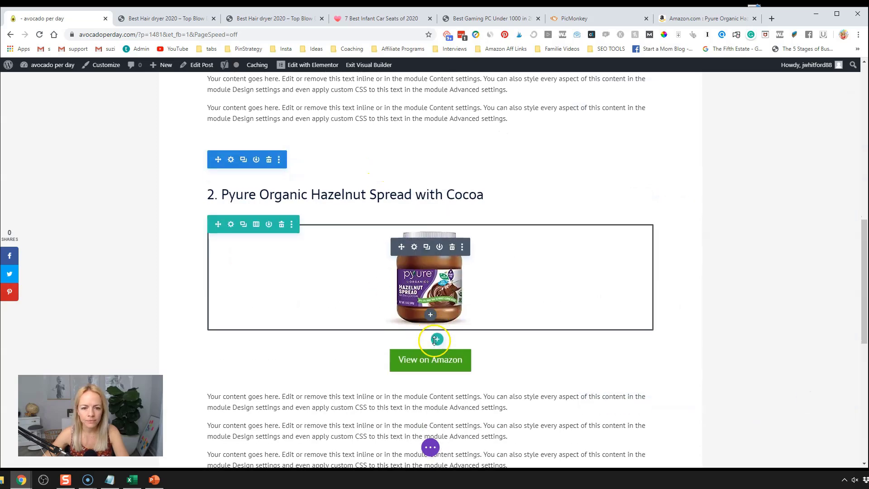
Step: Open the second section's View on Amazon button settings, and generate the short text affiliate link for the Pyure spread on Amazon
scroll(434, 341, down, 1)
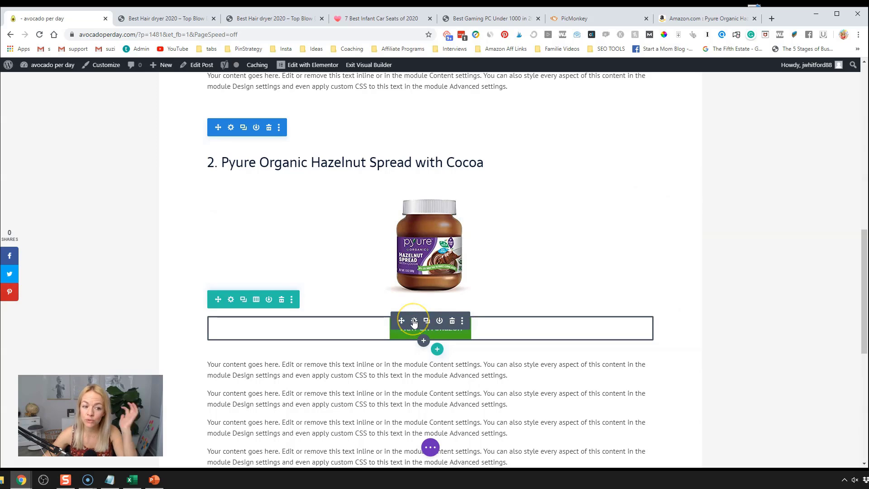
scroll(425, 208, up, 5)
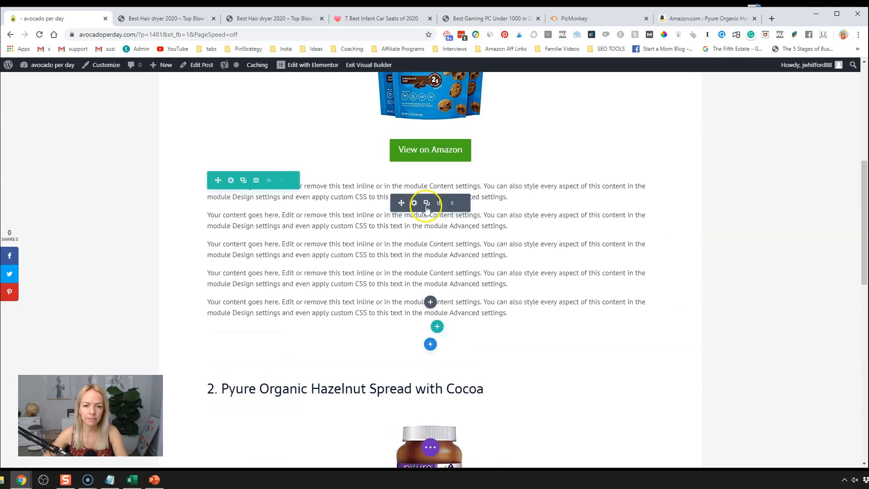
drag(426, 206, 412, 365)
click(414, 366)
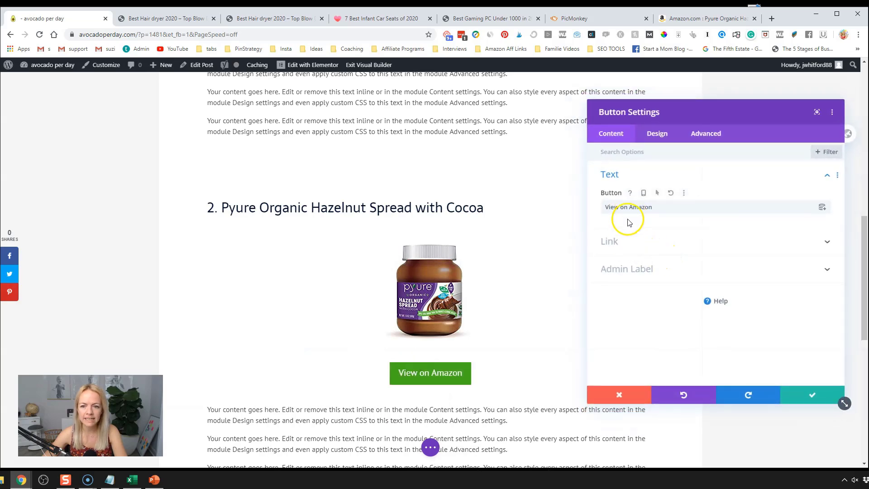
click(682, 21)
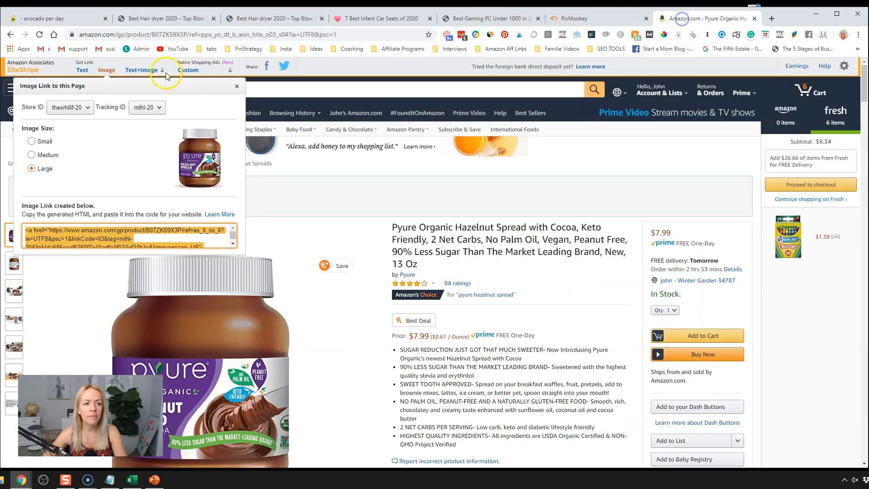
click(81, 73)
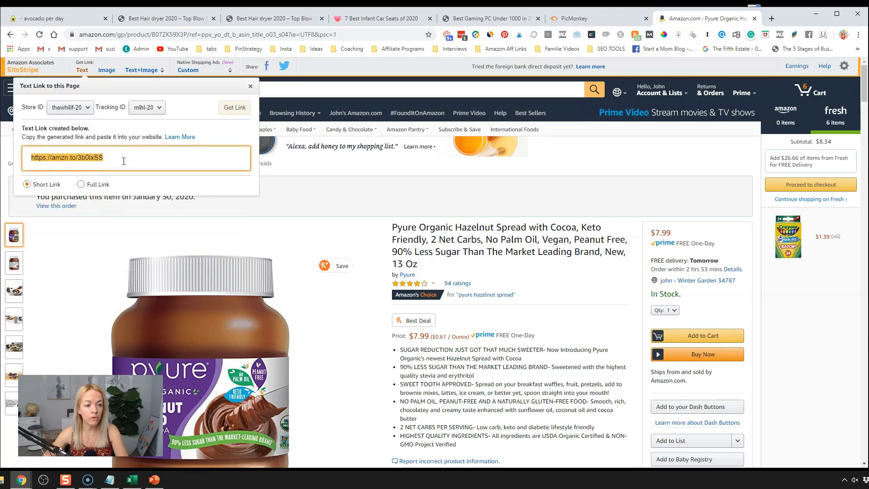
click(43, 20)
click(683, 235)
click(651, 240)
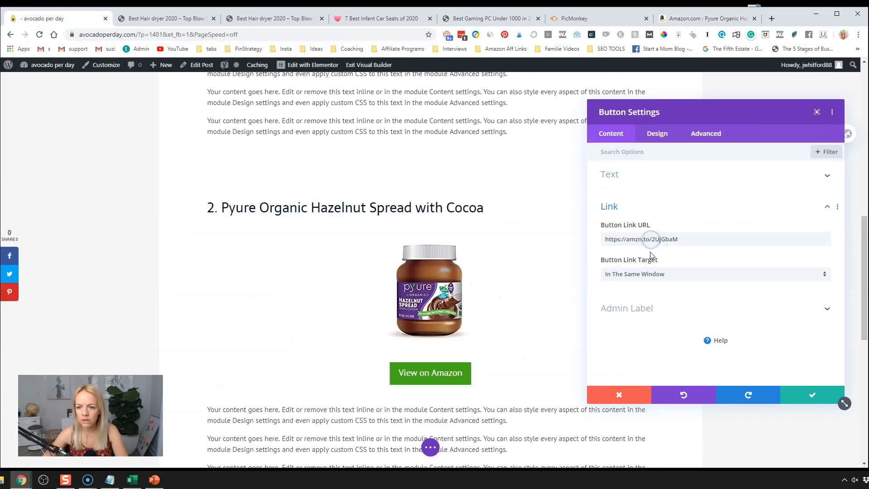
key(ctrl+a)
text(https://amzn.to/3b0lxSS)
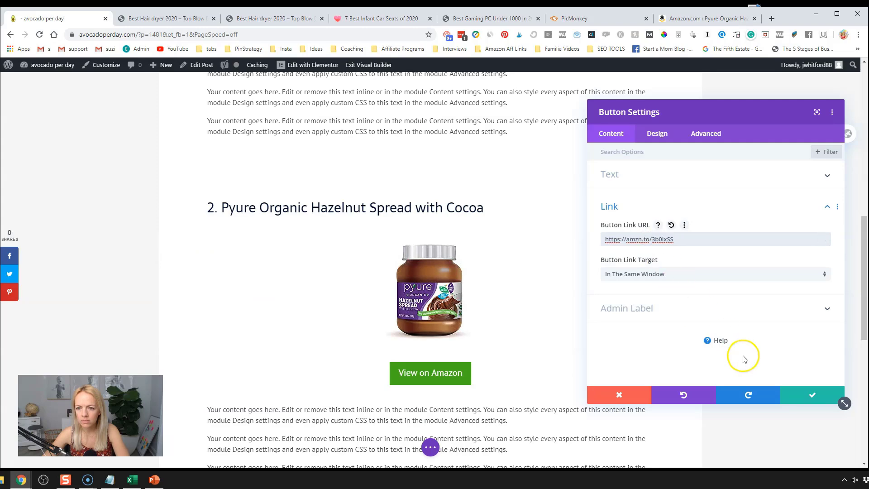
click(796, 394)
Step: Review the layout of the HighKey and Pyure product sections in the post
scroll(498, 268, down, 3)
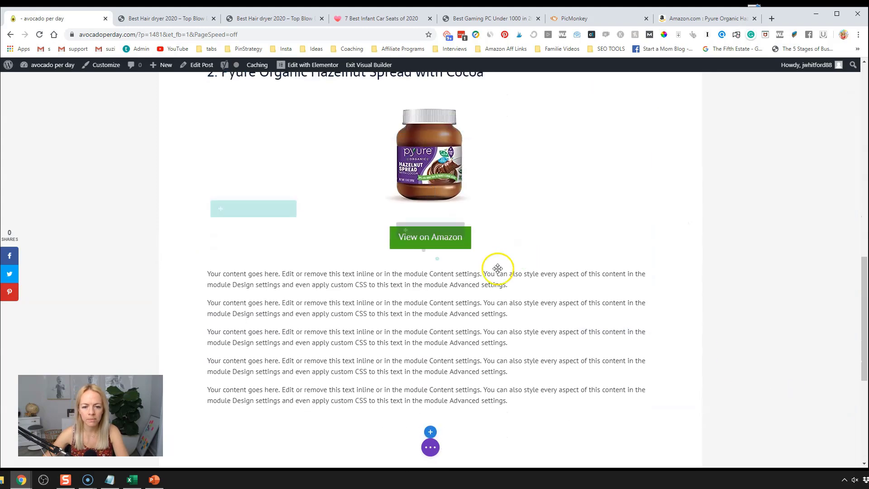
scroll(466, 294, down, 3)
scroll(491, 292, up, 10)
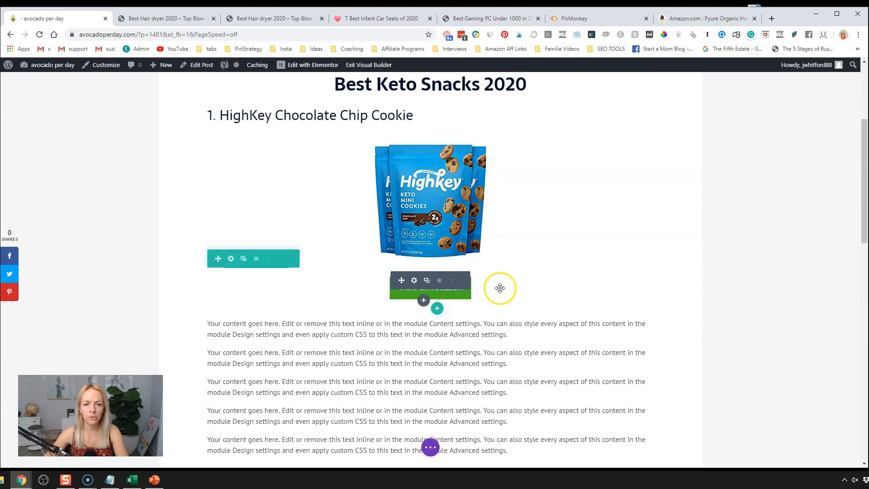
scroll(500, 288, up, 3)
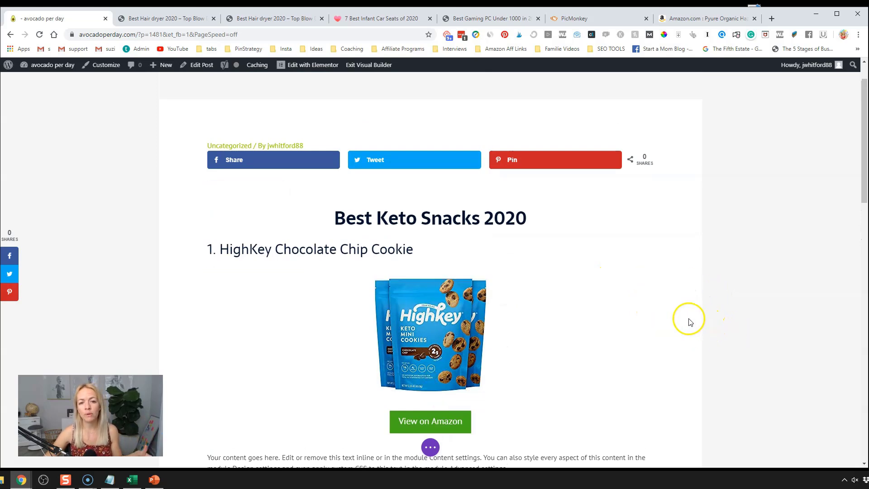
scroll(597, 306, down, 5)
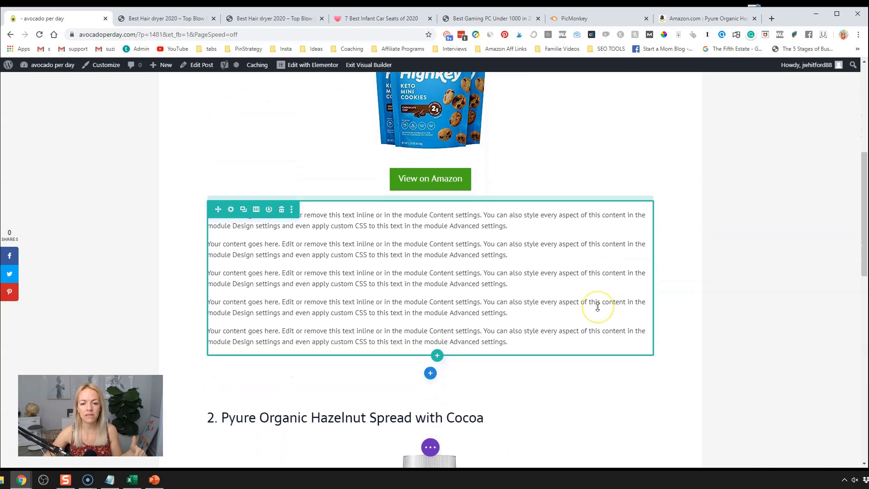
scroll(597, 307, down, 4)
Step: Switch to the Tech For Gamers hair dryer article and examine its numbered product entries and the subheadings of its buying guide
click(174, 18)
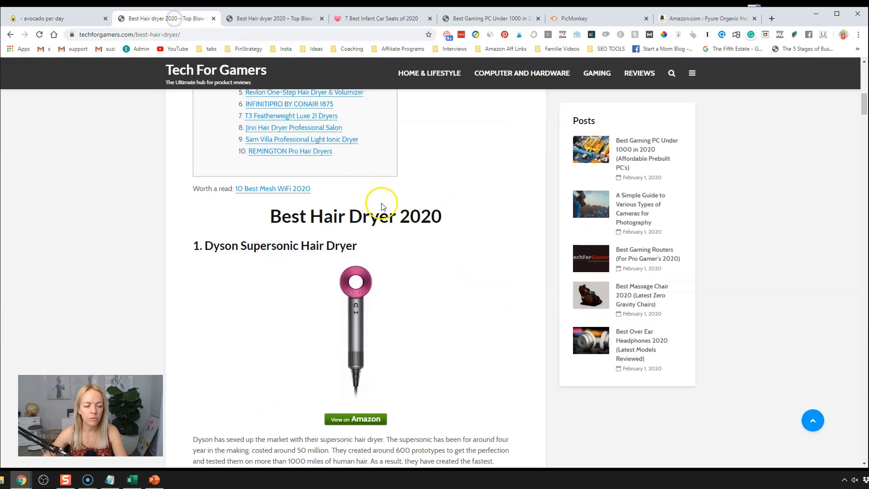
scroll(382, 207, down, 20)
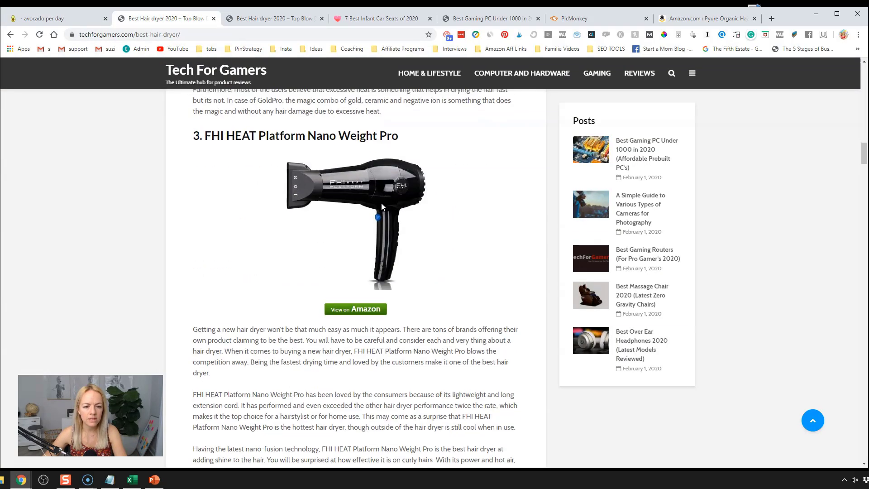
scroll(381, 206, down, 20)
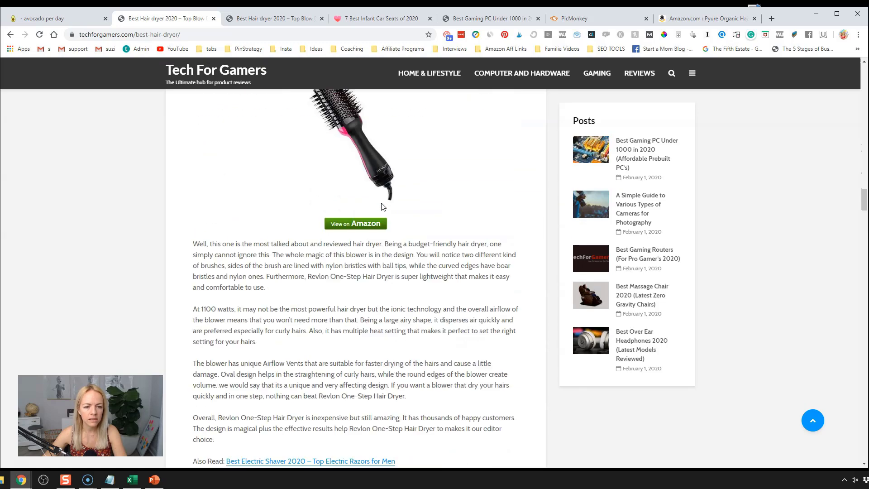
scroll(381, 207, down, 20)
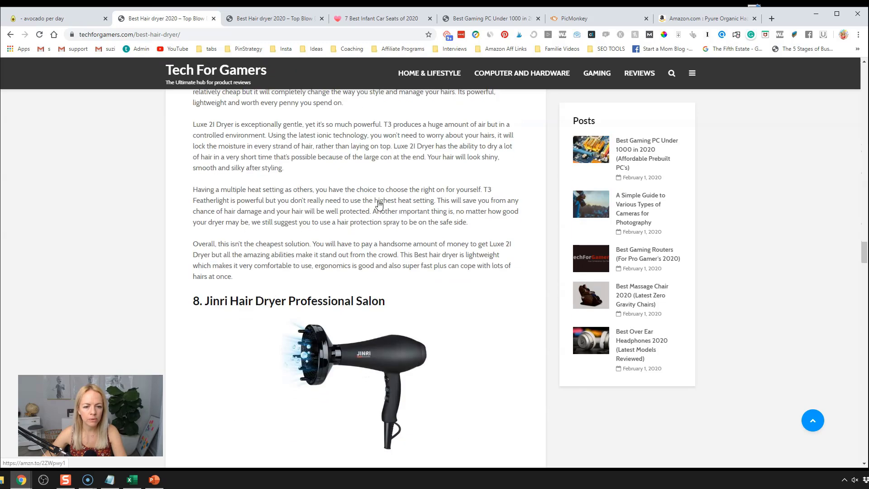
scroll(379, 205, down, 20)
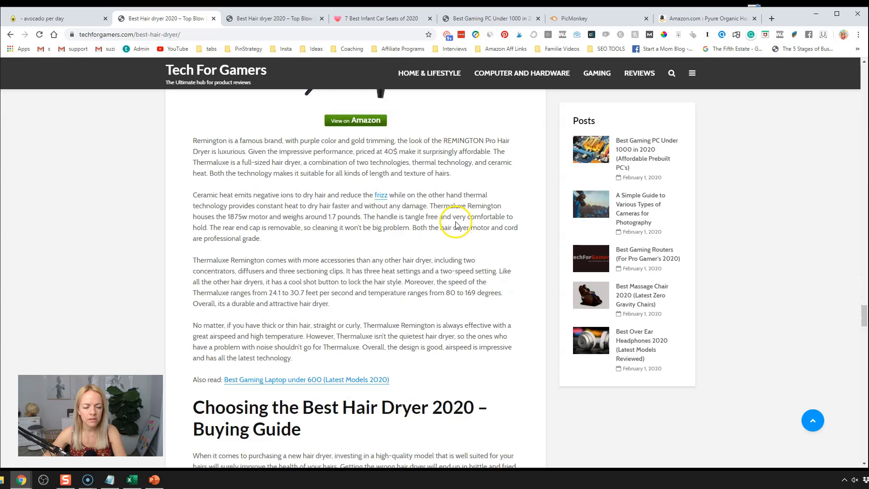
scroll(455, 224, down, 12)
scroll(455, 224, up, 6)
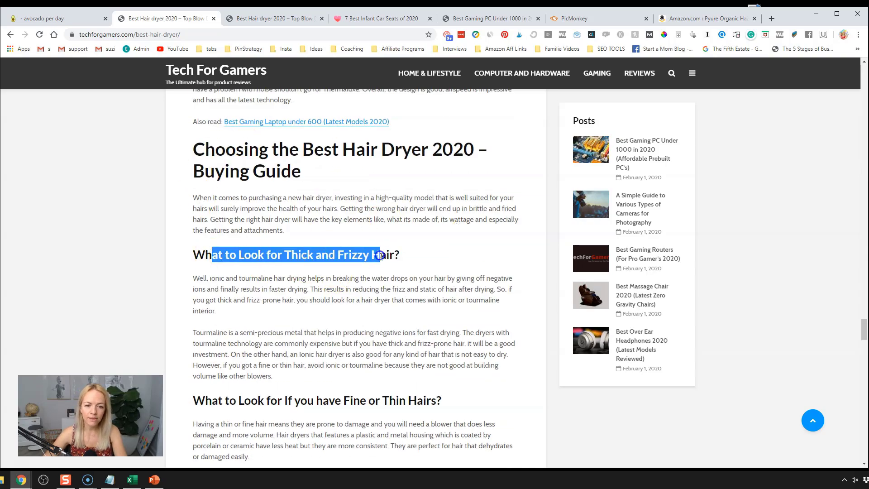
scroll(380, 255, down, 2)
drag(205, 309, 423, 310)
scroll(423, 310, down, 2)
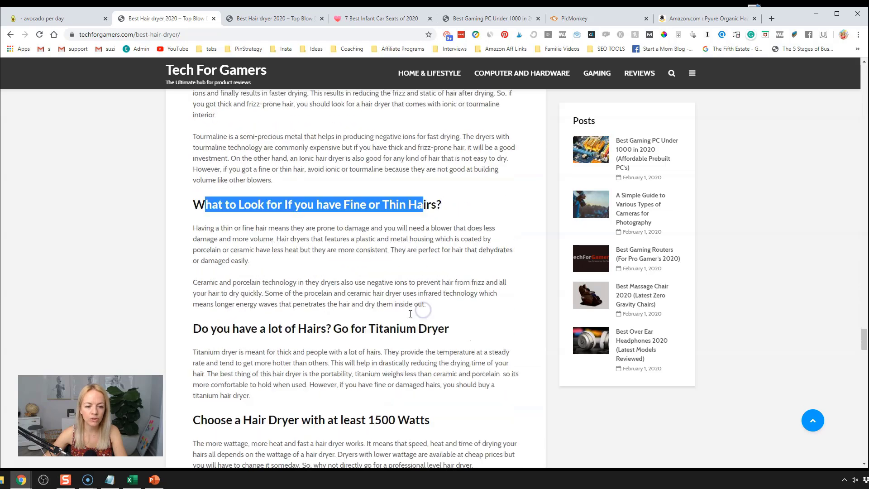
scroll(410, 313, down, 1)
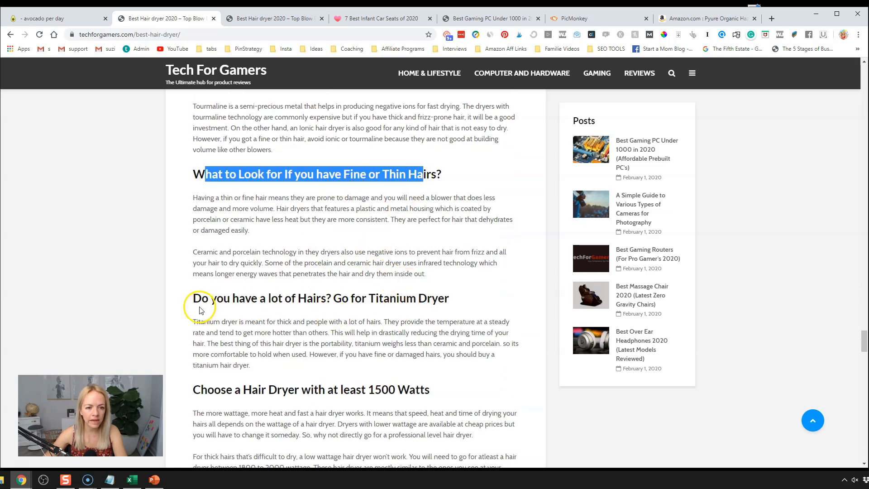
drag(199, 304, 423, 299)
click(373, 300)
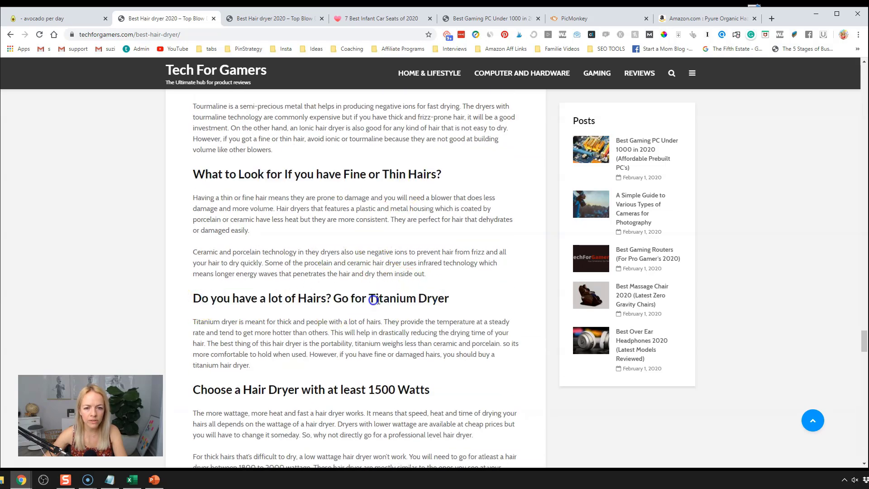
Step: Examine the Best Hair Dryer buying guide's intro and subheadings, from the hair type advice through to the Concentrator section
scroll(376, 317, down, 3)
scroll(392, 252, down, 2)
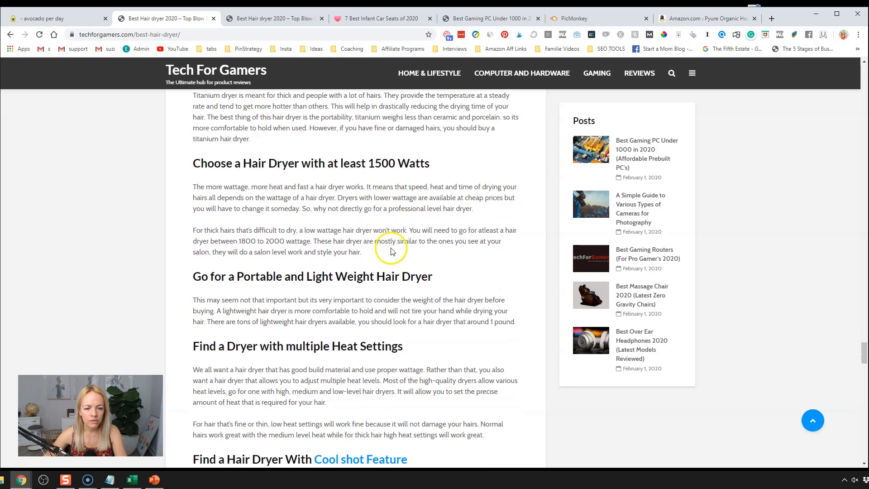
scroll(392, 251, down, 7)
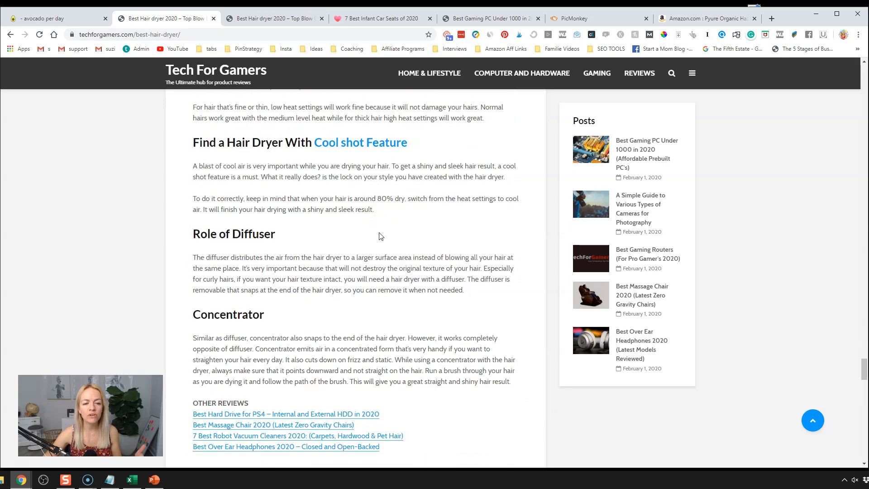
scroll(379, 236, up, 20)
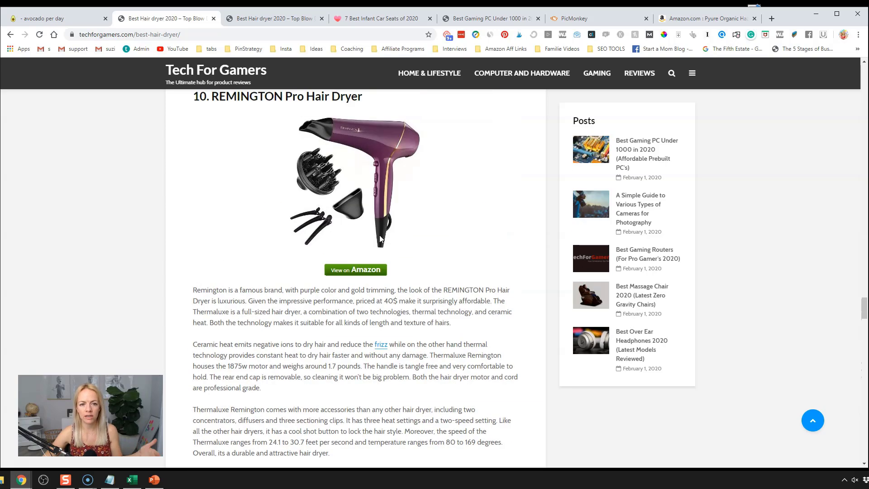
scroll(380, 239, down, 9)
drag(206, 152, 272, 187)
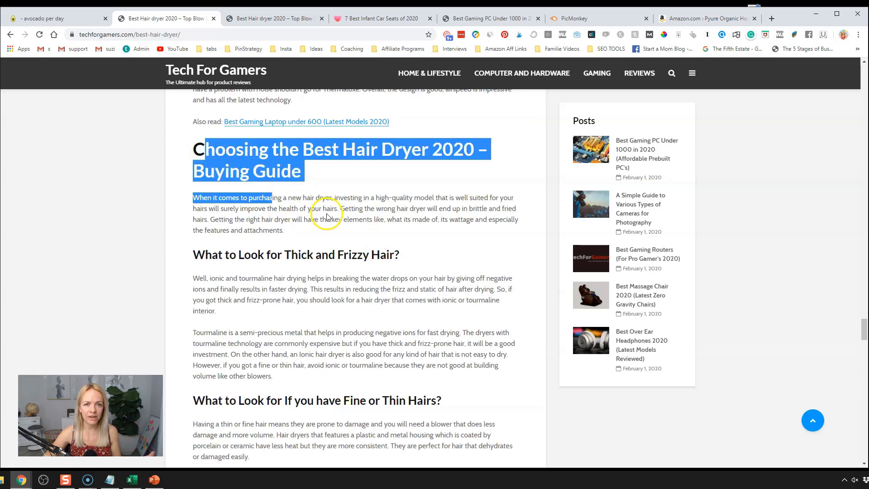
click(346, 217)
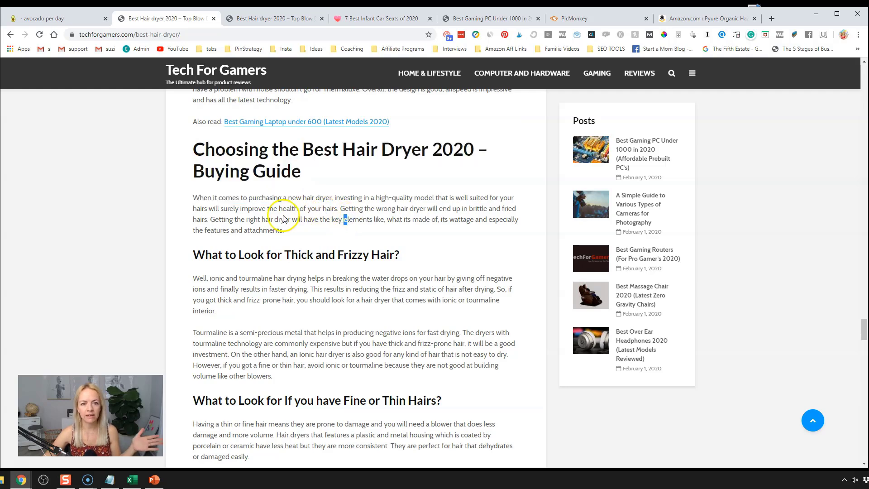
scroll(313, 236, down, 3)
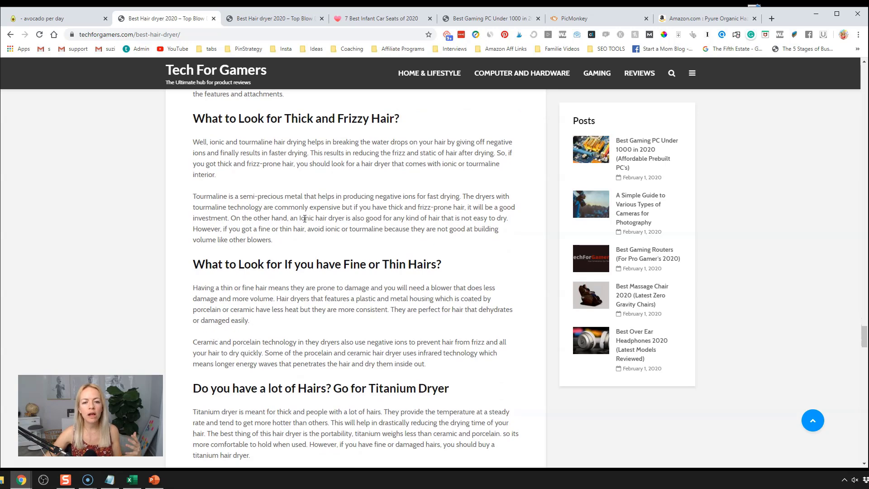
scroll(305, 219, down, 4)
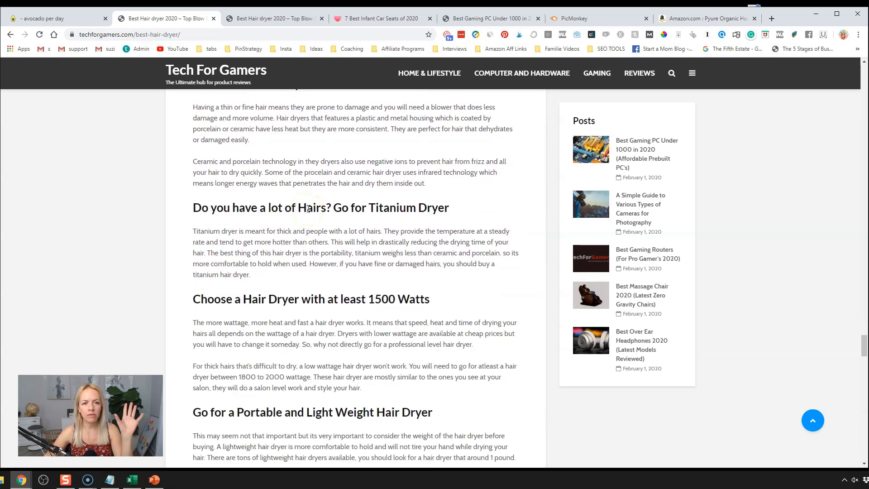
Step: Switch to the Divi keto snacks post and insert a regular section with a Text module below the Pyure product section
click(66, 18)
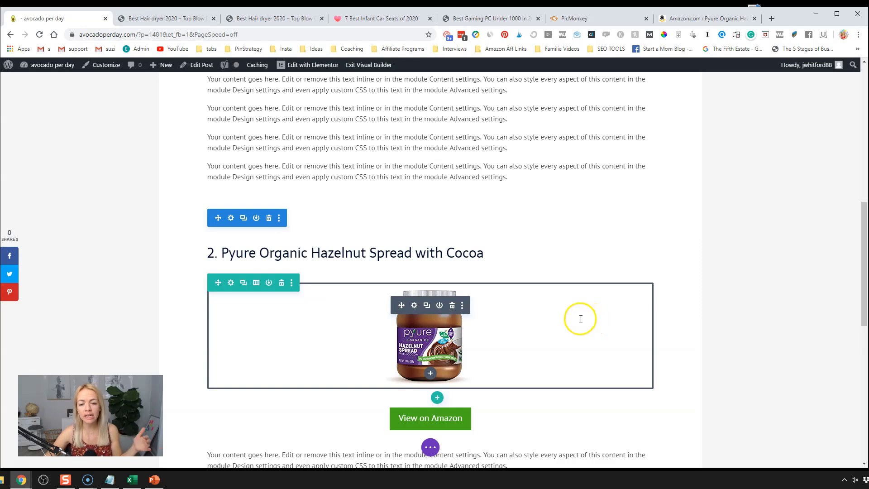
scroll(580, 319, down, 3)
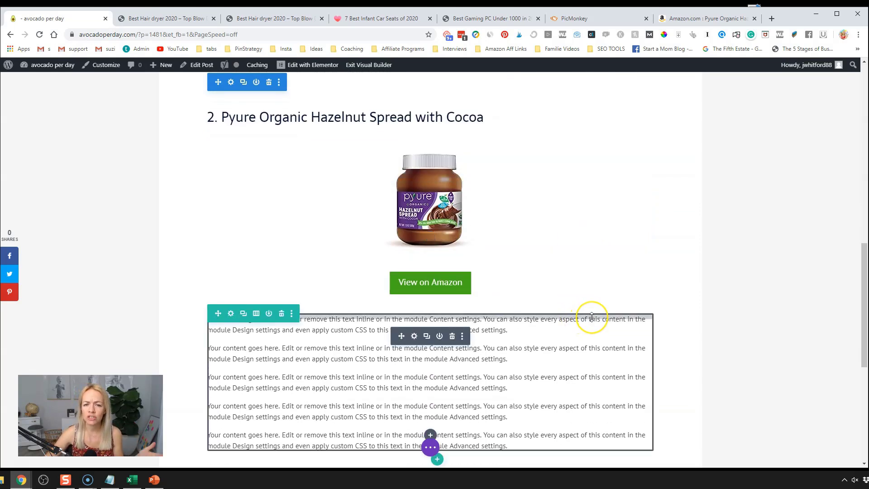
scroll(592, 316, down, 3)
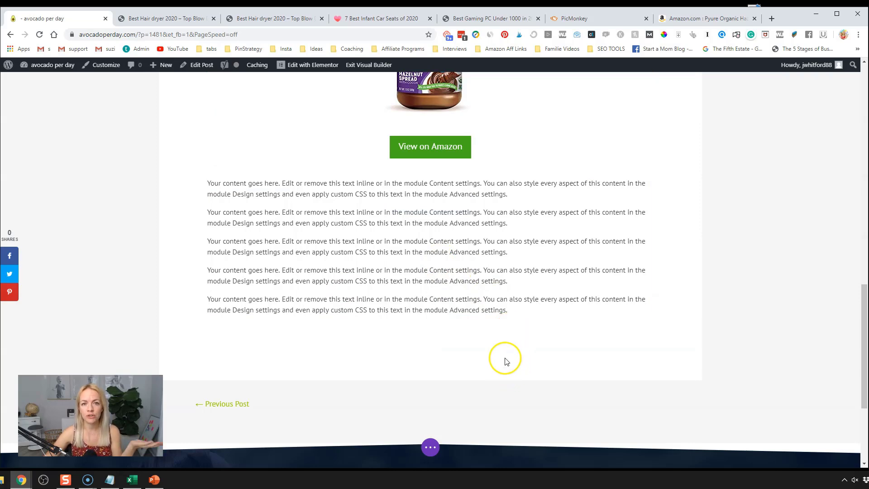
scroll(506, 361, up, 15)
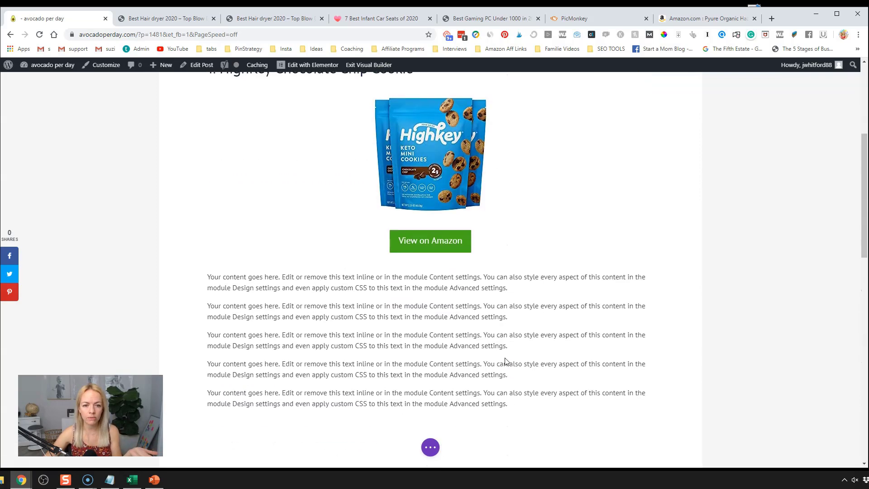
scroll(497, 315, down, 8)
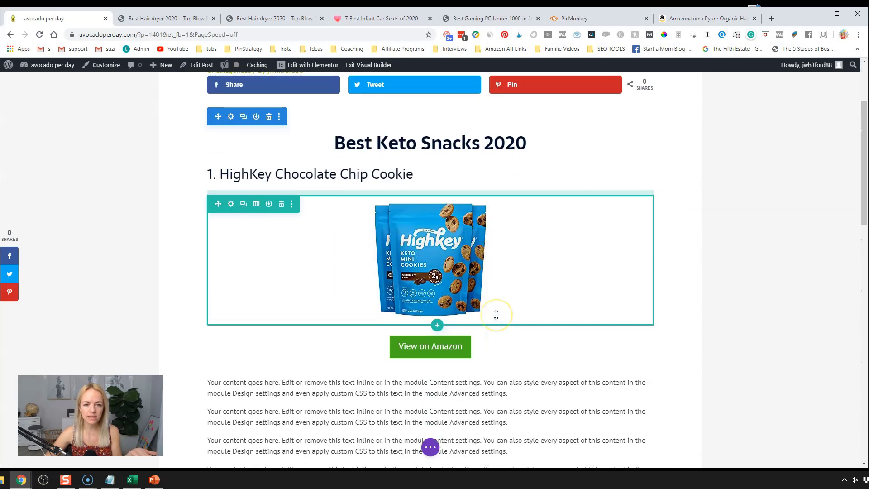
scroll(448, 283, down, 3)
scroll(436, 184, up, 3)
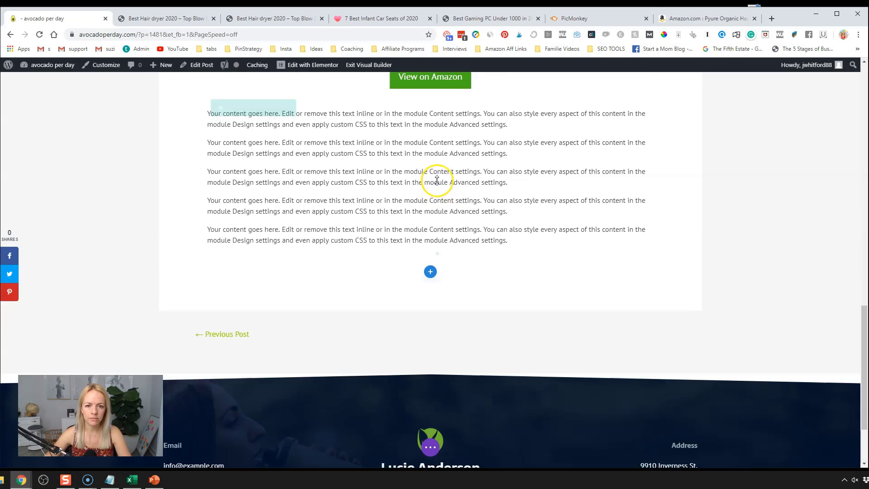
click(428, 312)
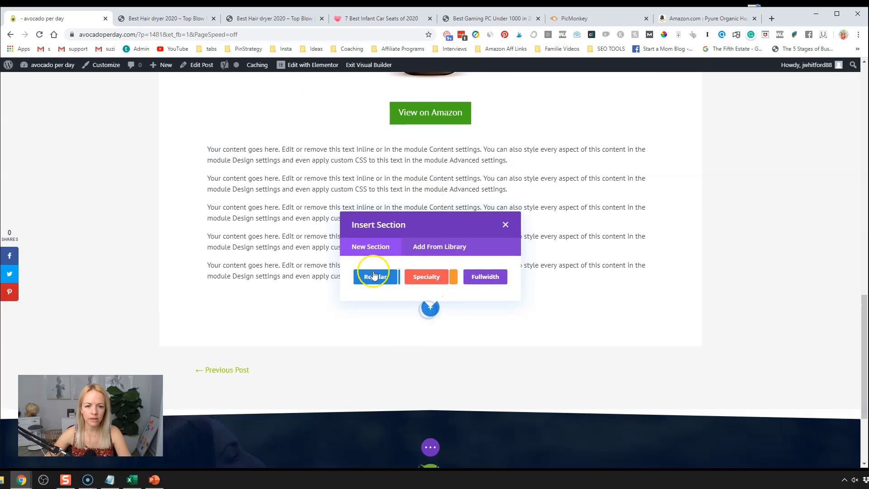
click(375, 275)
click(382, 162)
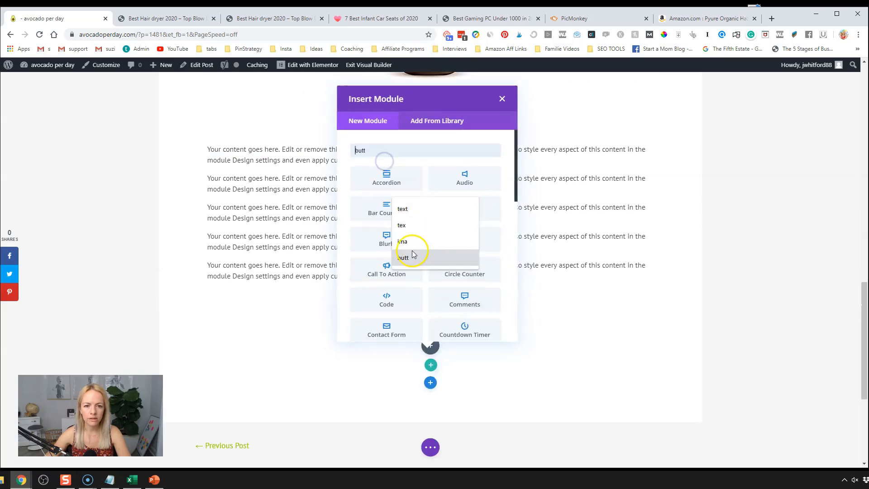
text(tex)
click(396, 194)
click(393, 179)
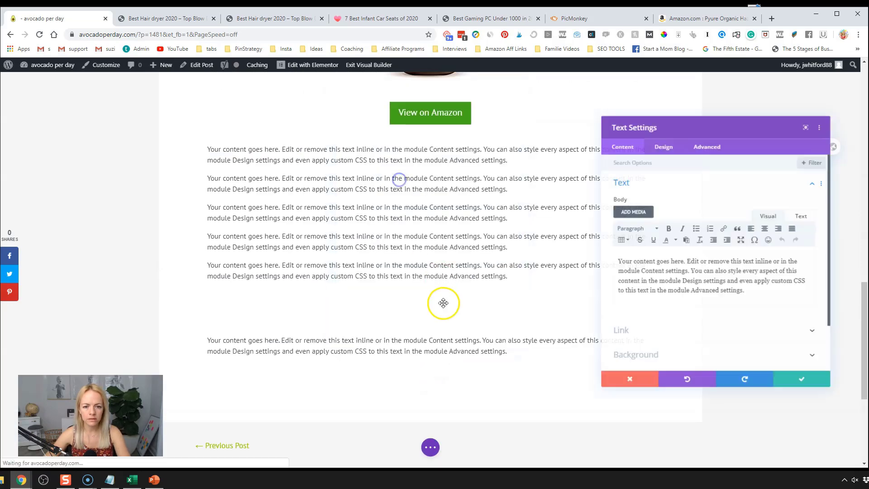
Step: Replace the new text module's placeholder with "FAQ about Keto Snacks" and format that line as Heading 2
click(706, 254)
key(ctrl+a)
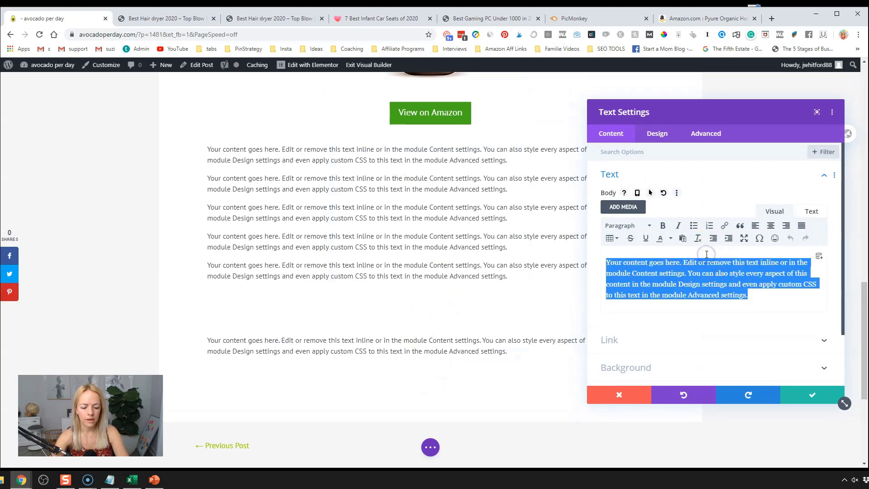
text(FAQ about Keto)
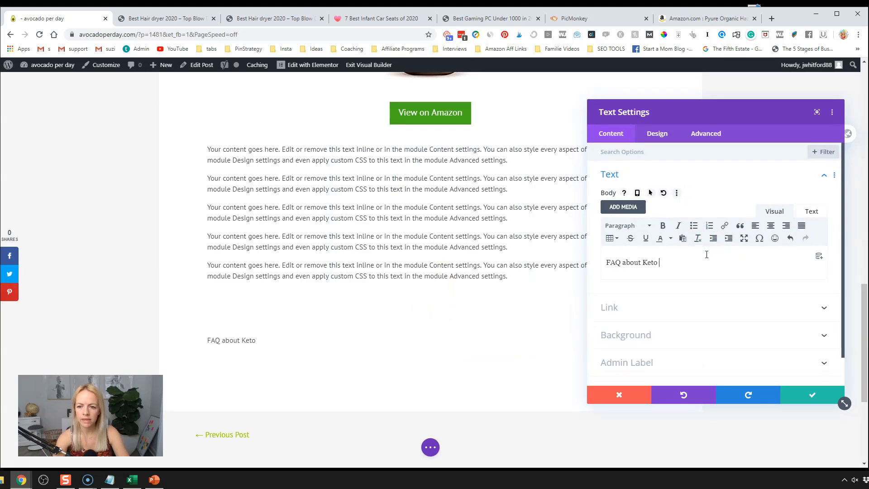
text( Snacks)
key(Return)
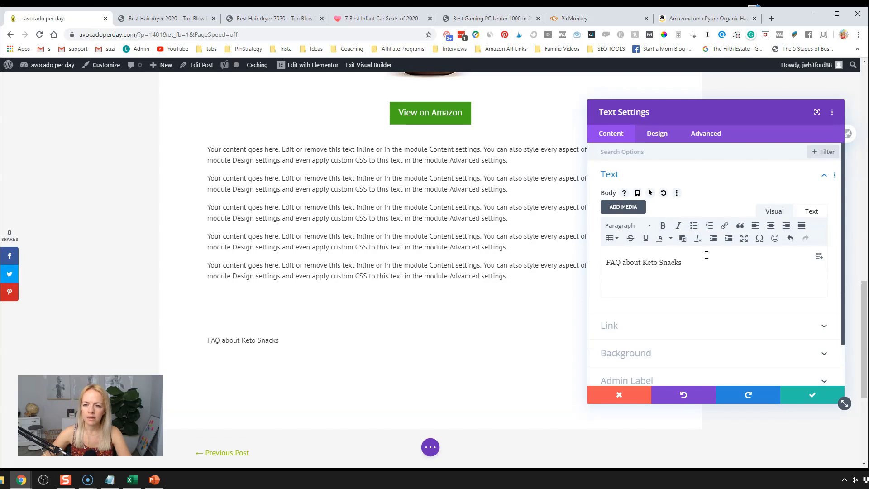
drag(706, 255, 613, 233)
click(610, 225)
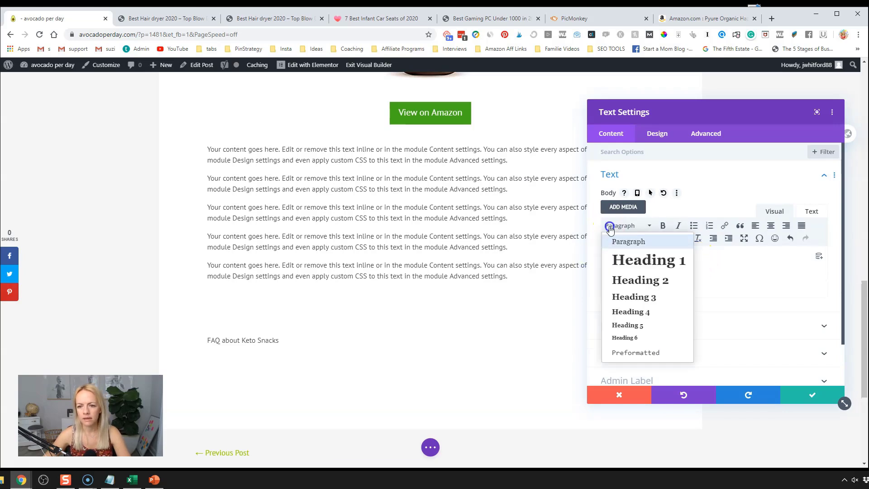
click(651, 281)
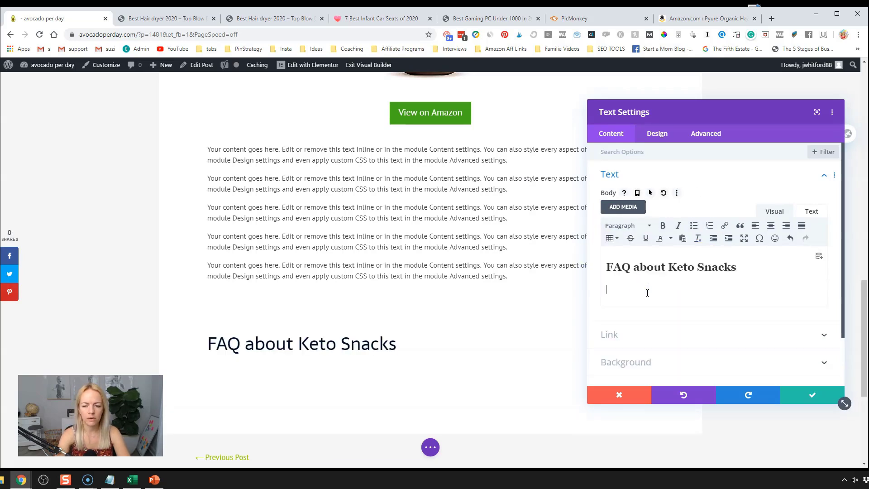
Step: Add three "Question" paragraphs below the FAQ heading and save the text module
text(Question)
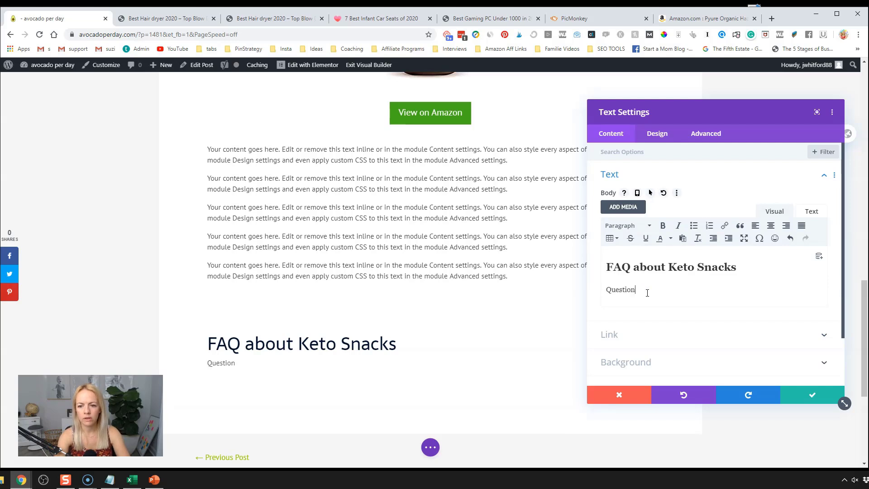
key(Return)
text(Question)
key(Return)
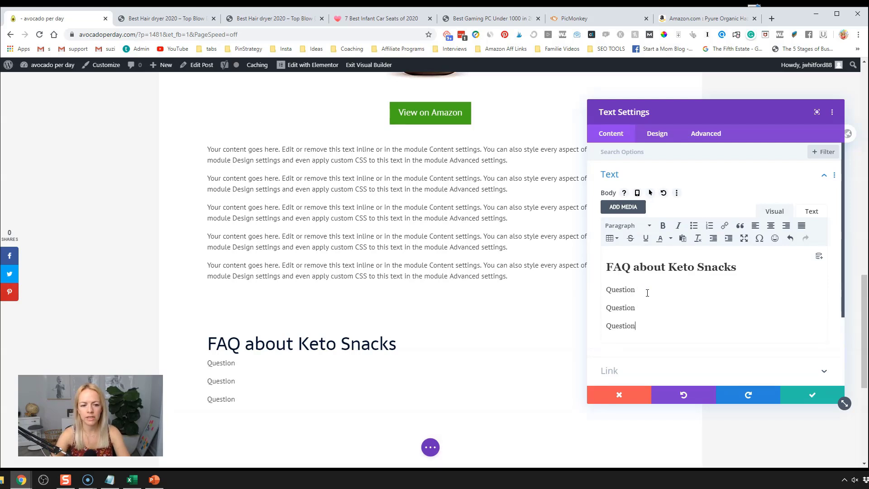
click(801, 396)
Step: Review the post's layout from the new FAQ section back up to the Best Keto Snacks 2020 title
scroll(430, 335, down, 4)
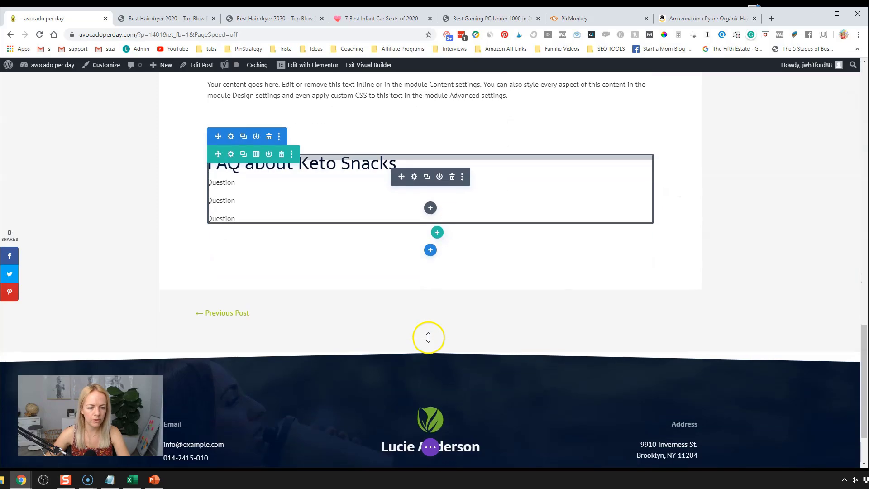
scroll(407, 316, up, 2)
scroll(389, 309, up, 15)
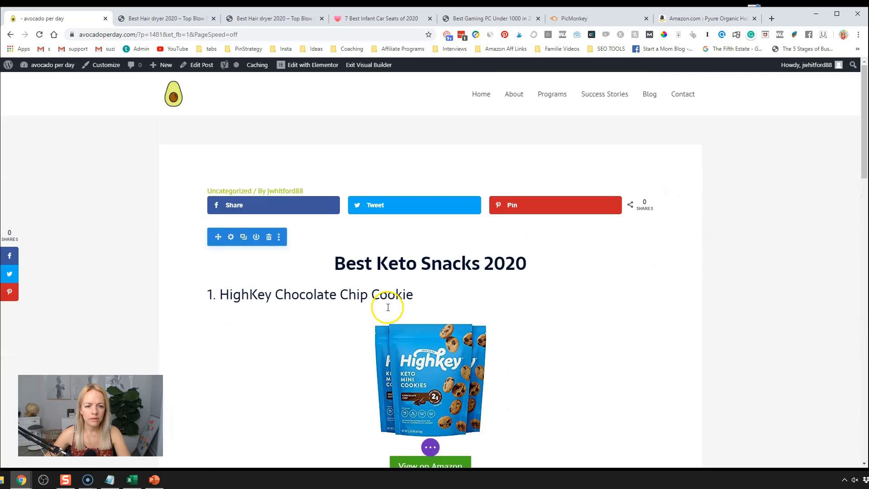
scroll(126, 244, down, 1)
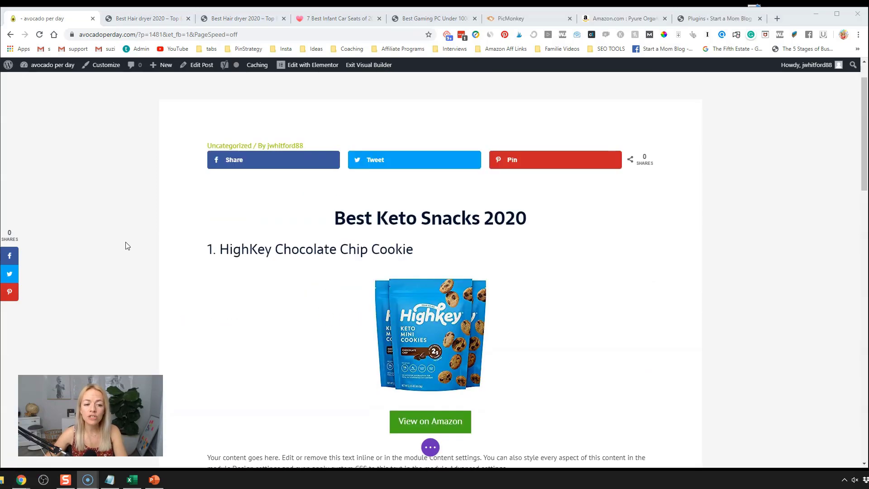
scroll(127, 246, down, 1)
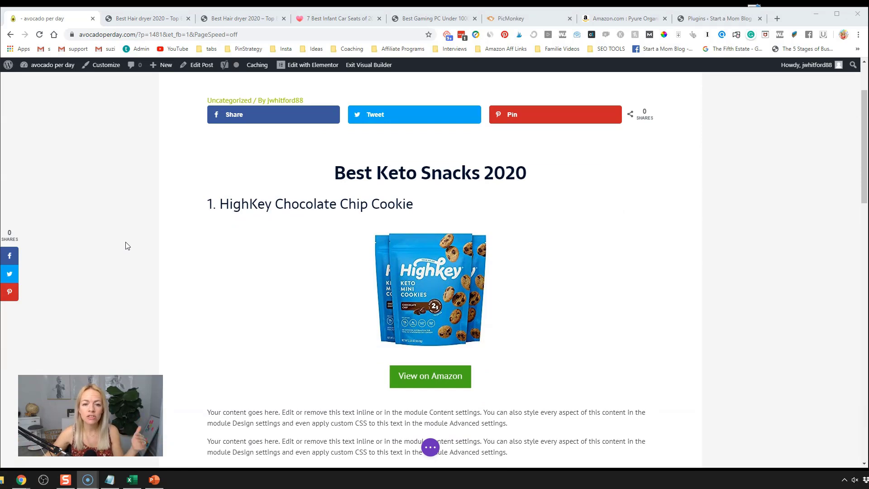
scroll(287, 249, down, 1)
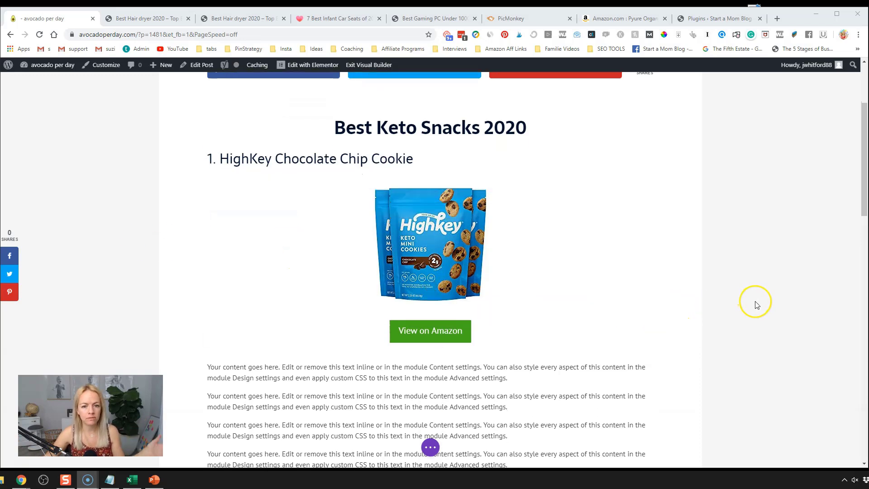
mouse_move(549, 243)
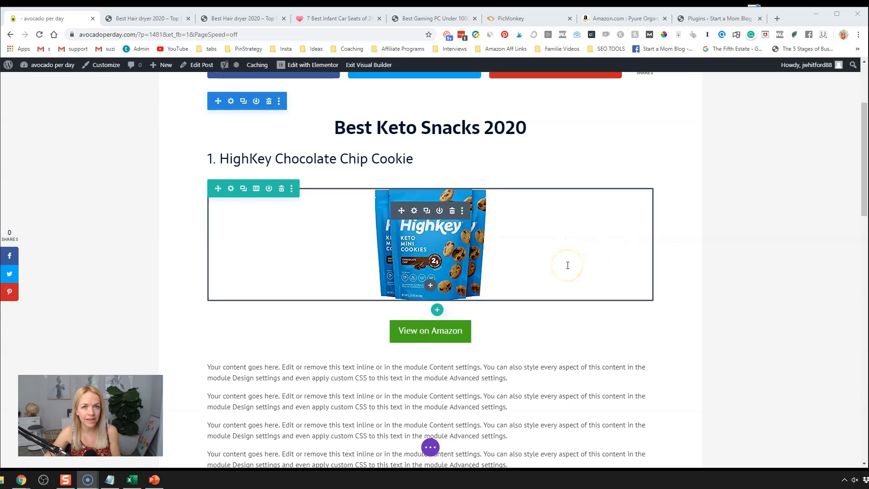
scroll(746, 269, down, 1)
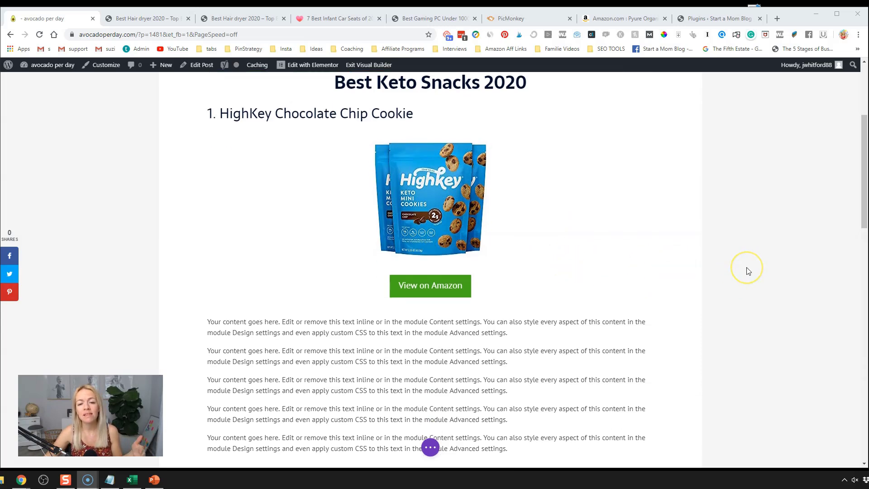
scroll(745, 269, down, 1)
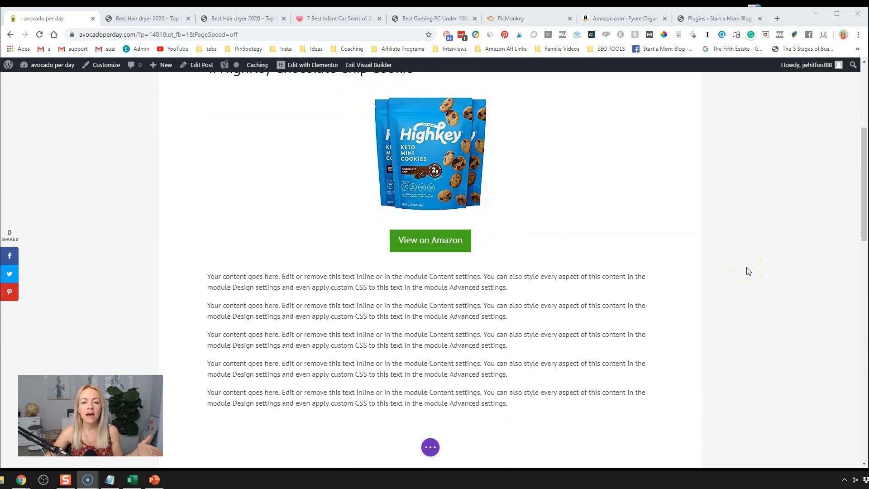
scroll(746, 269, up, 1)
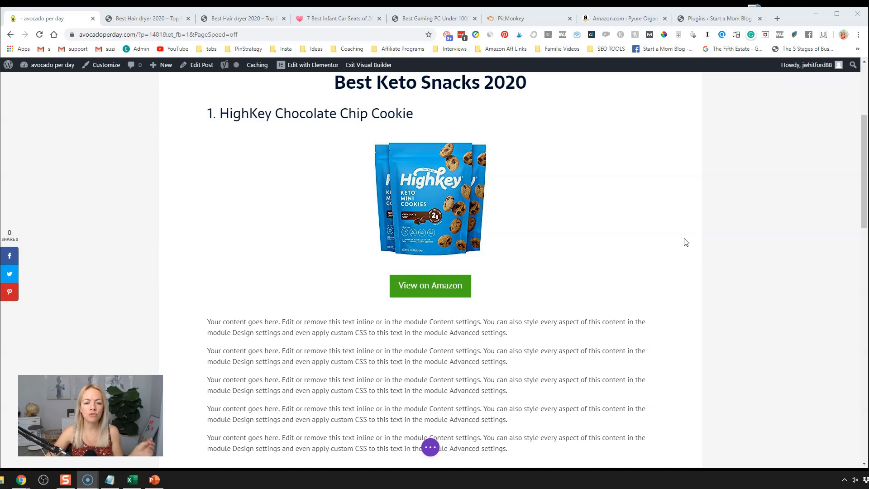
scroll(685, 242, up, 1)
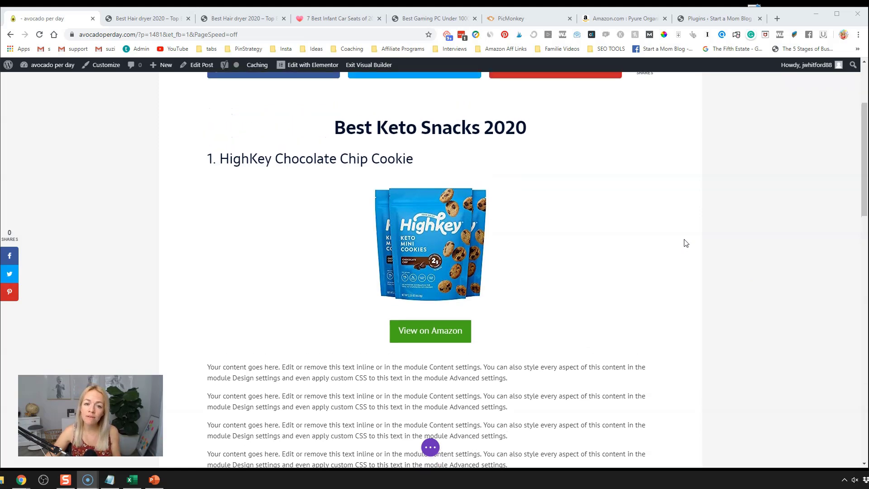